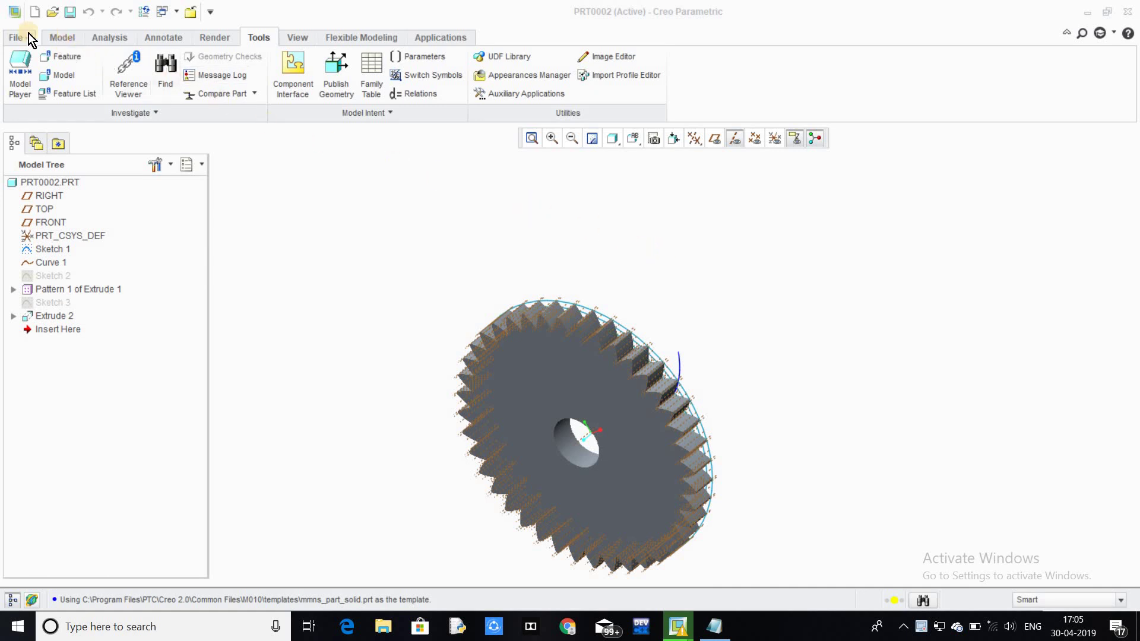
Step: Create a new solid part named bbasee using the mmns_part_solid template
left_click(12, 34)
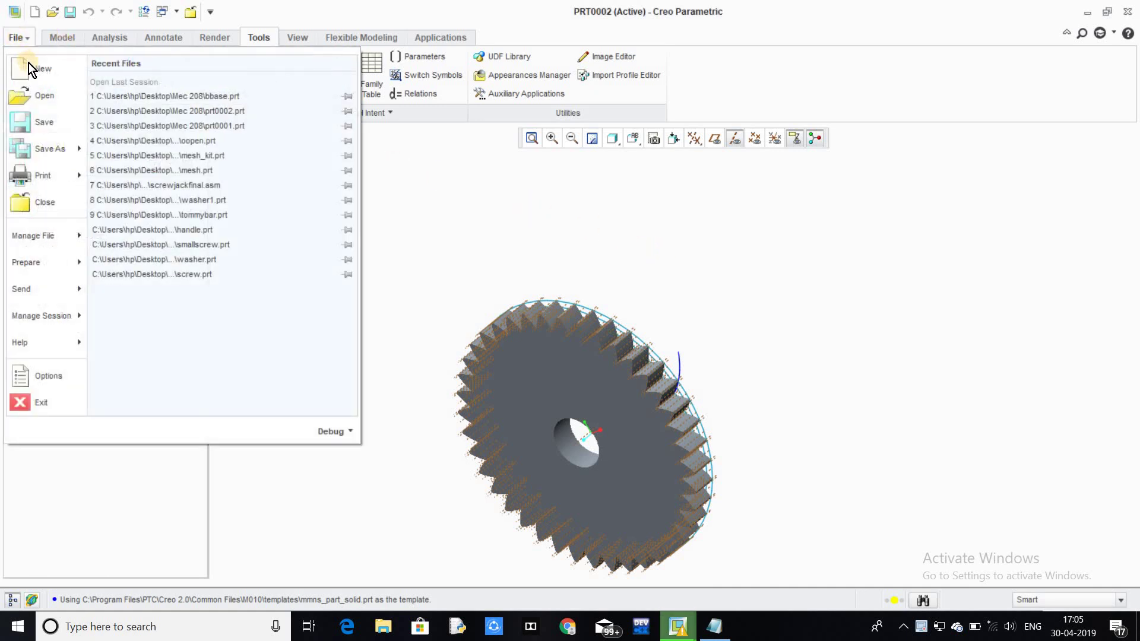
left_click(29, 64)
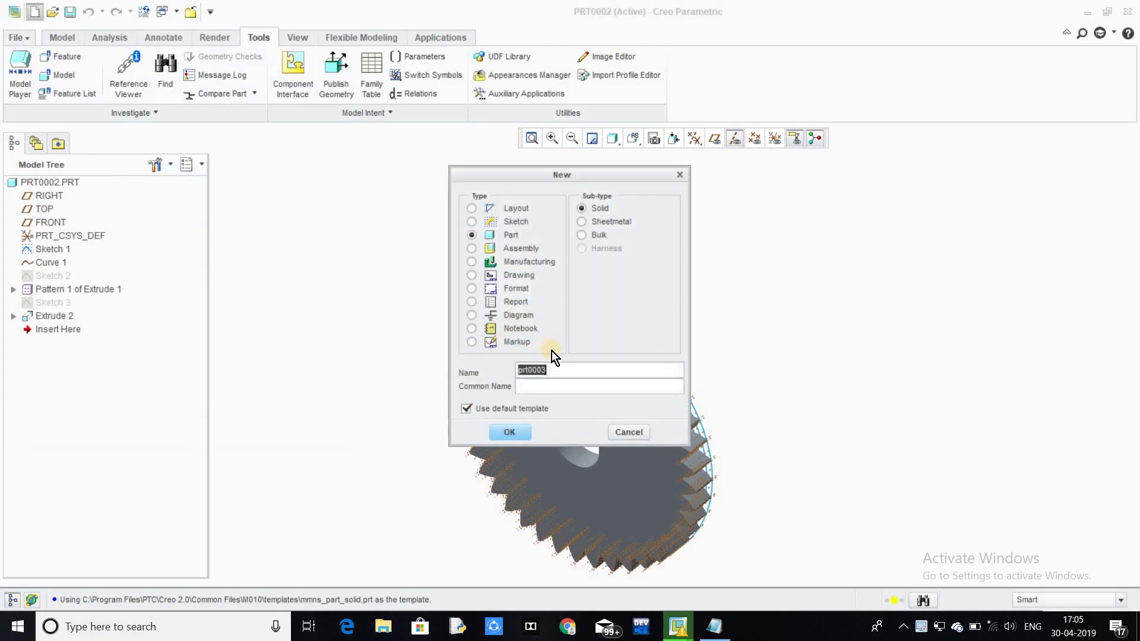
type("bbasee")
left_click(519, 428)
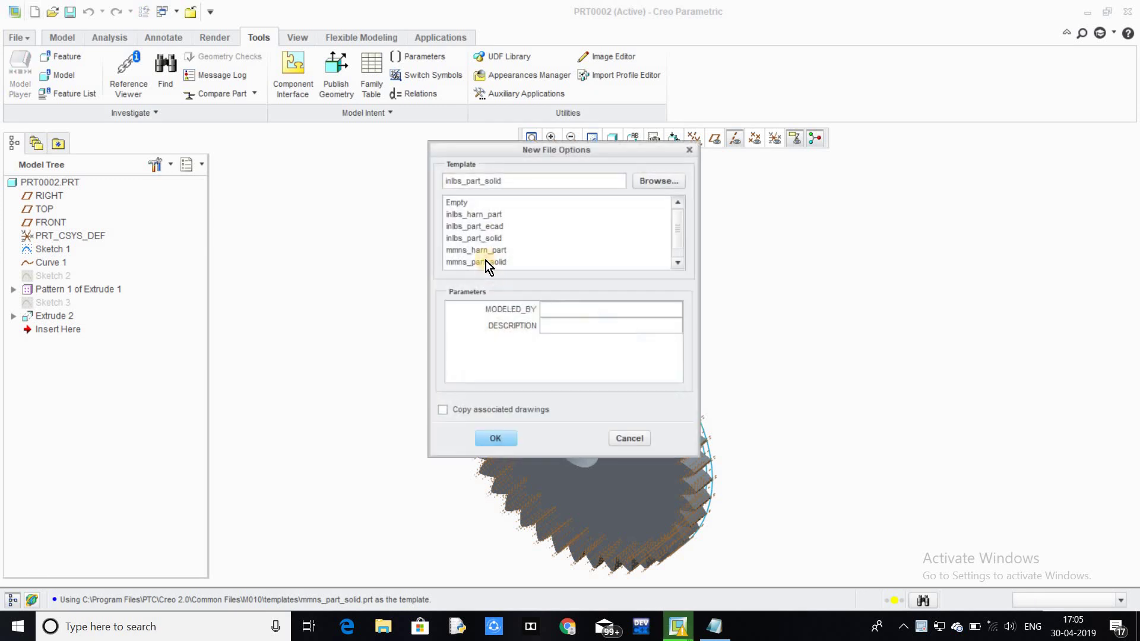
left_click(496, 438)
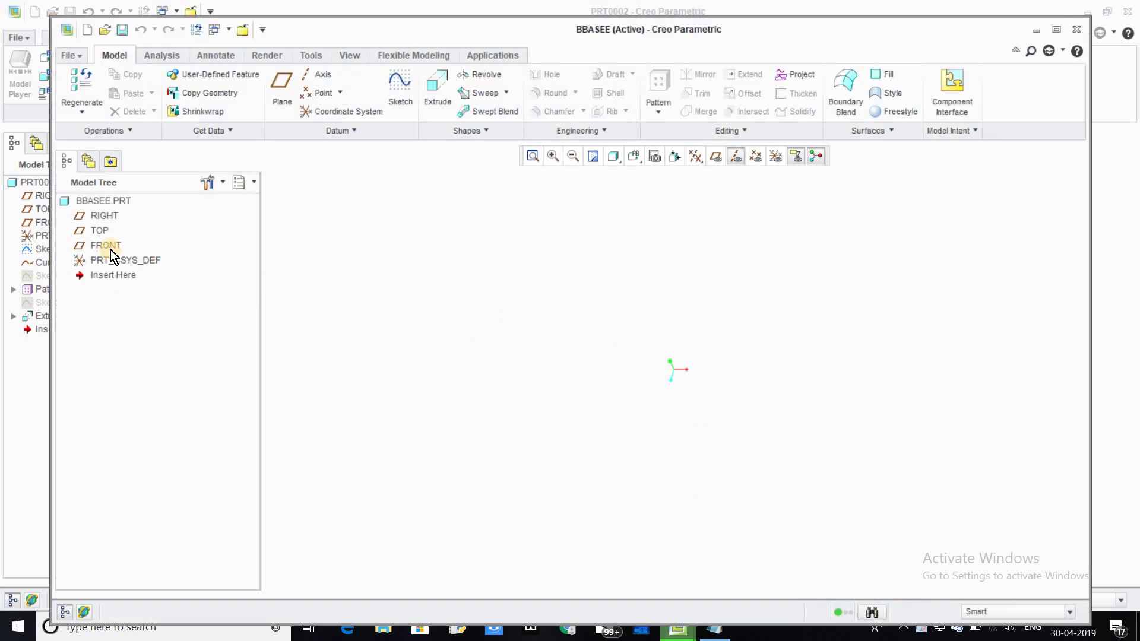
Step: Start a sketch on the FRONT plane and display all datum features
left_click(106, 246)
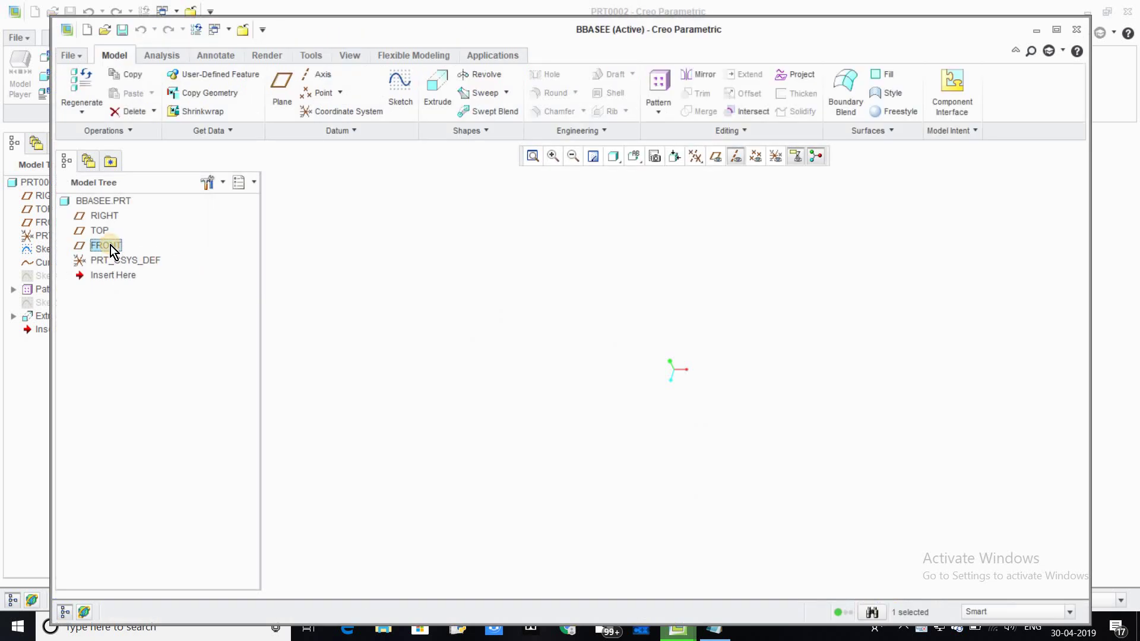
left_click(393, 90)
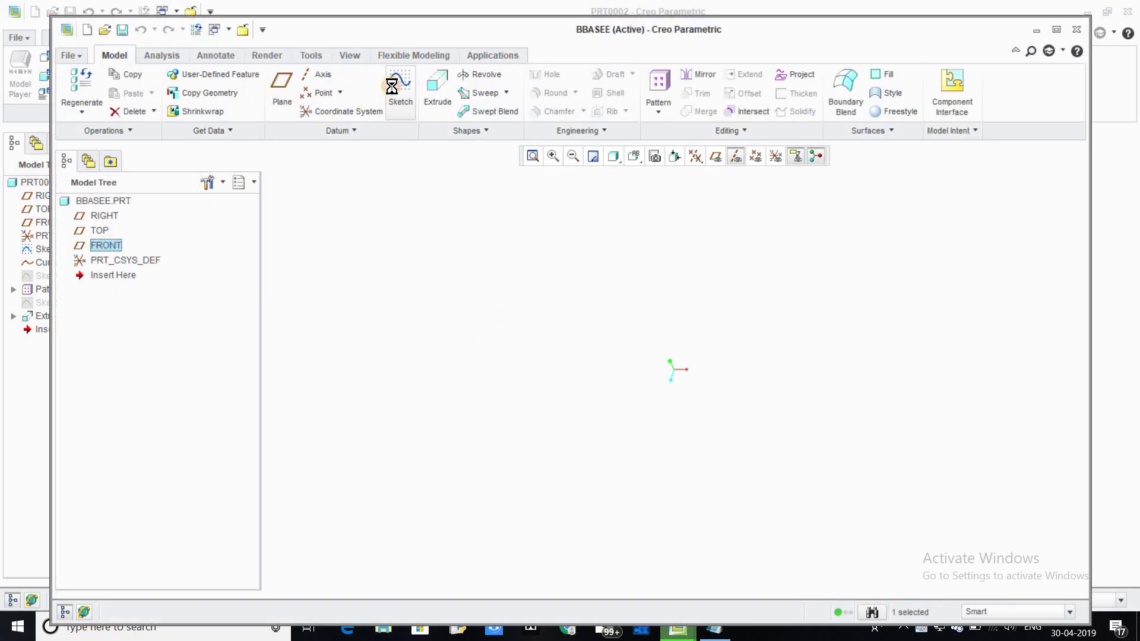
left_click(703, 182)
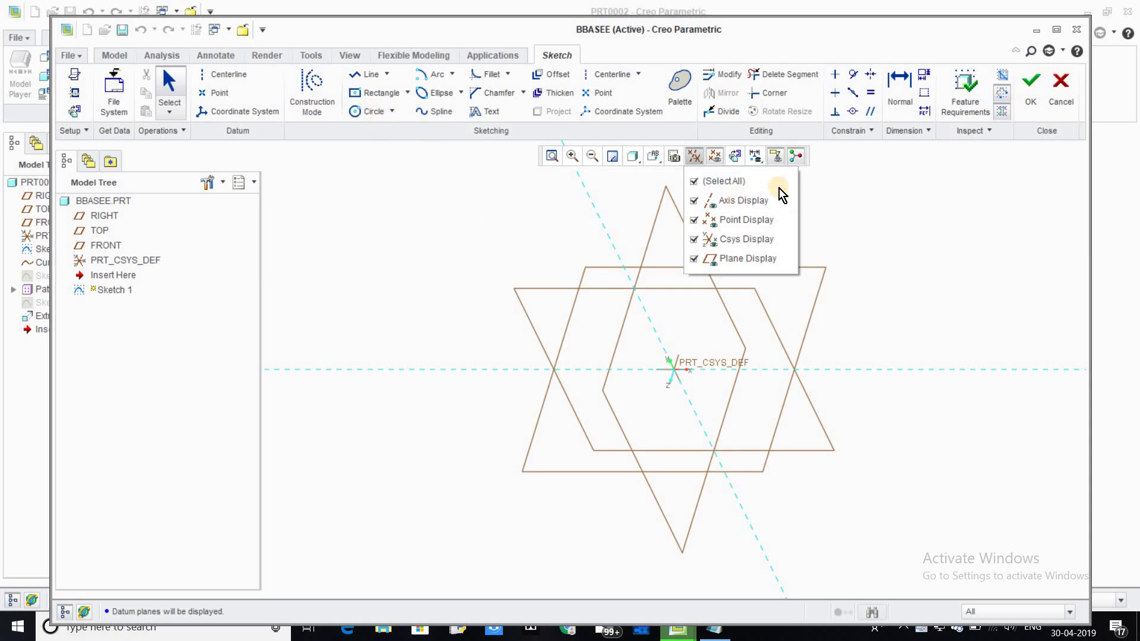
left_click(736, 156)
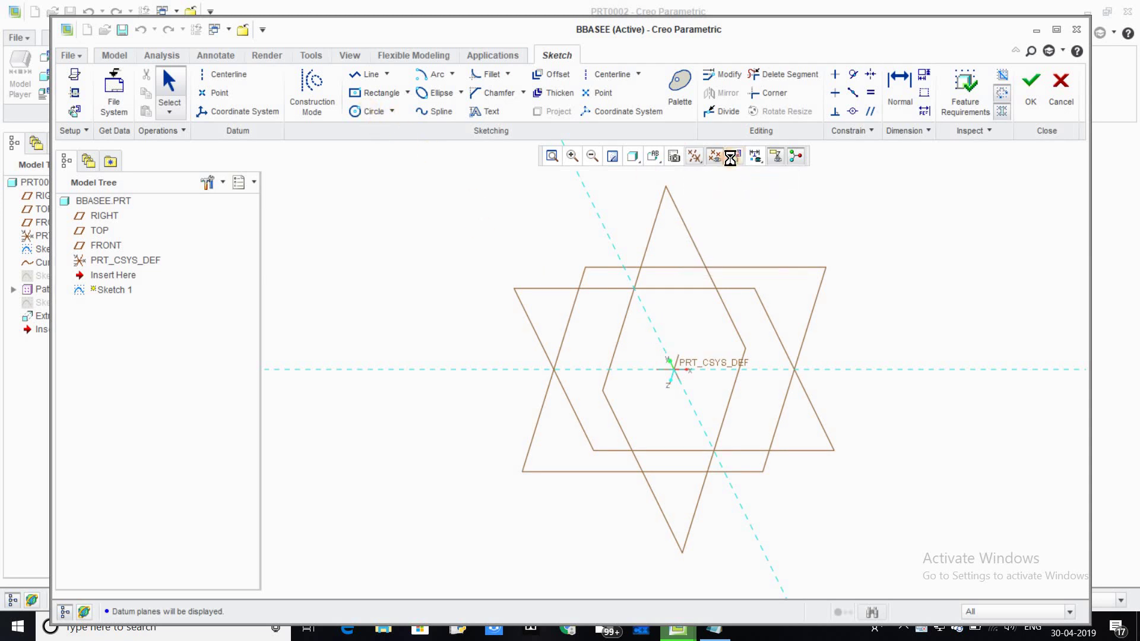
Step: Sketch a center rectangle about 432 mm wide and 296 mm high, centered on the origin
left_click(383, 93)
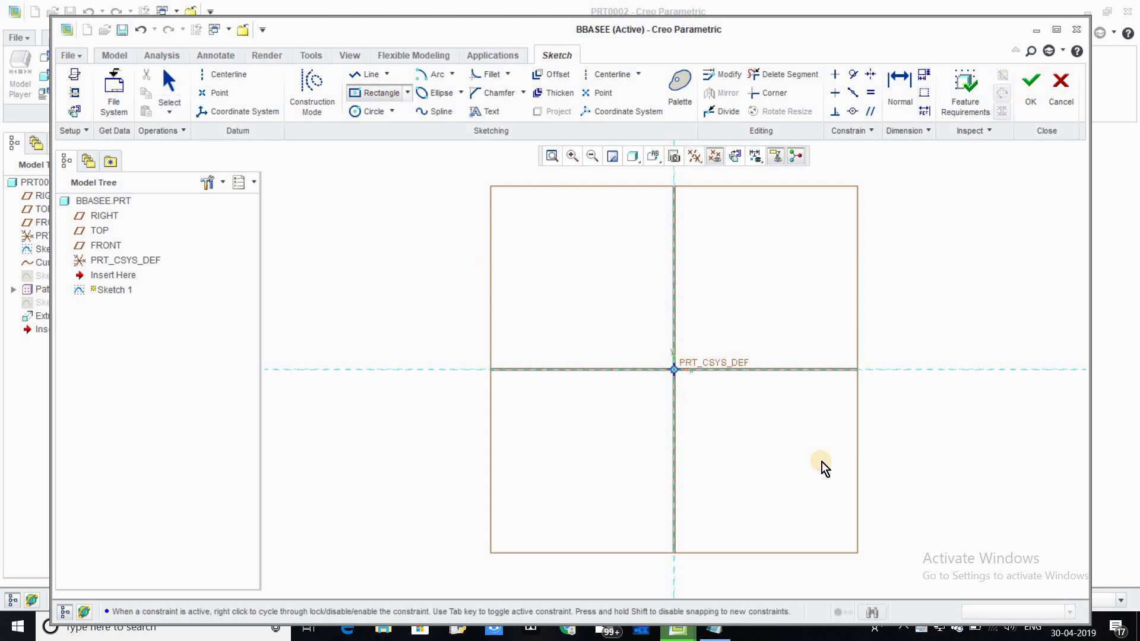
left_click(829, 476)
middle_click(646, 462)
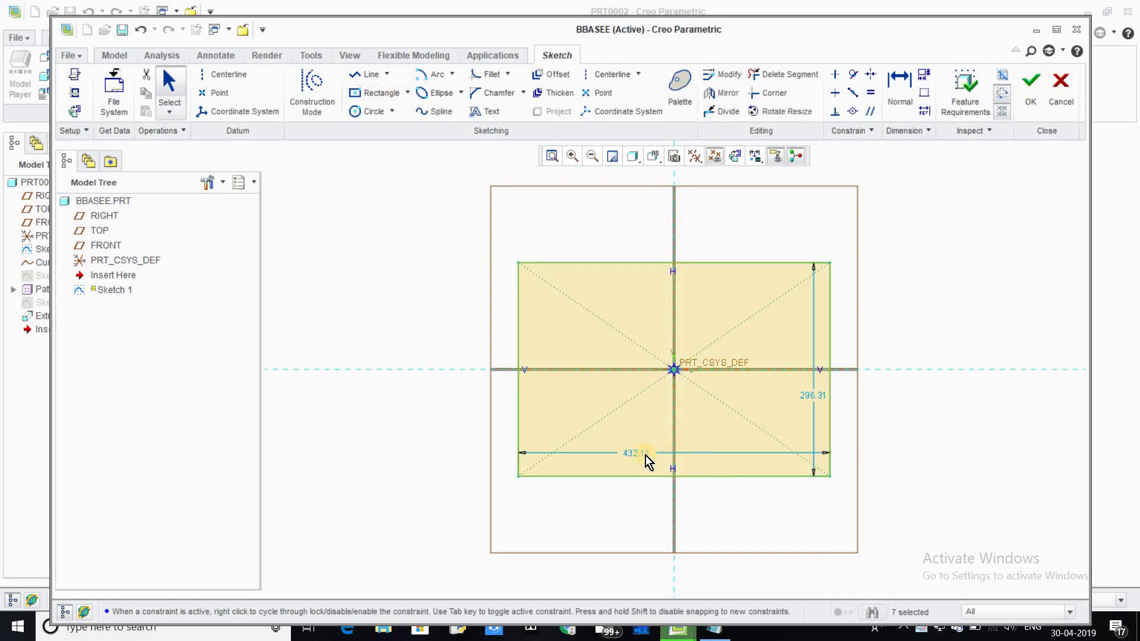
Step: Set the rectangle's width to 400 mm and its height to 300 mm, and finish the sketch
double_click(638, 454)
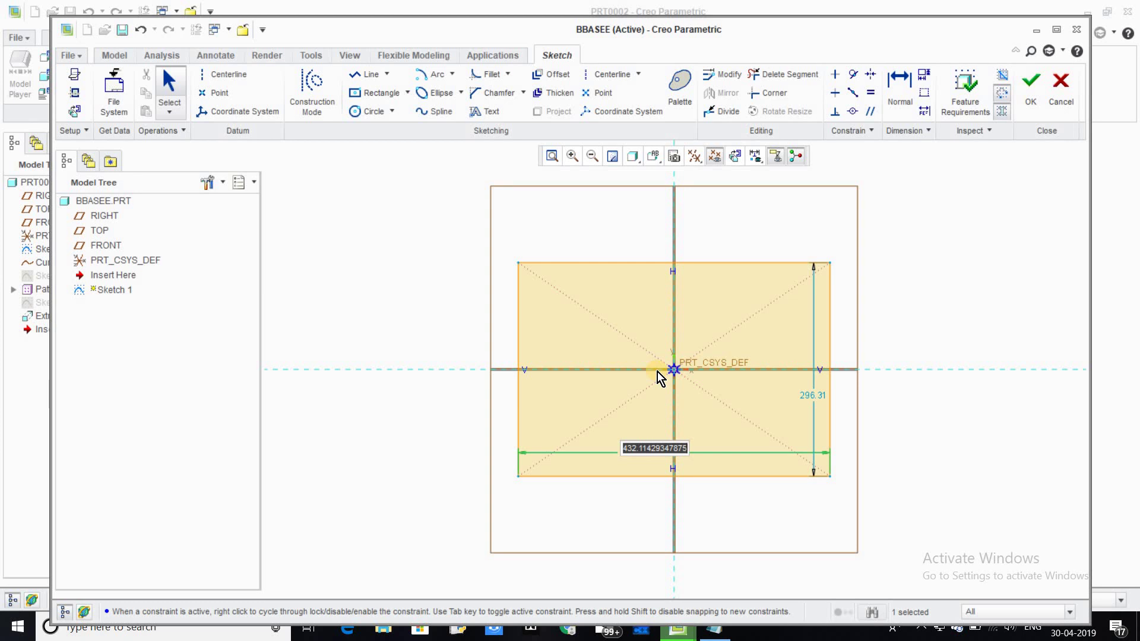
type("4")
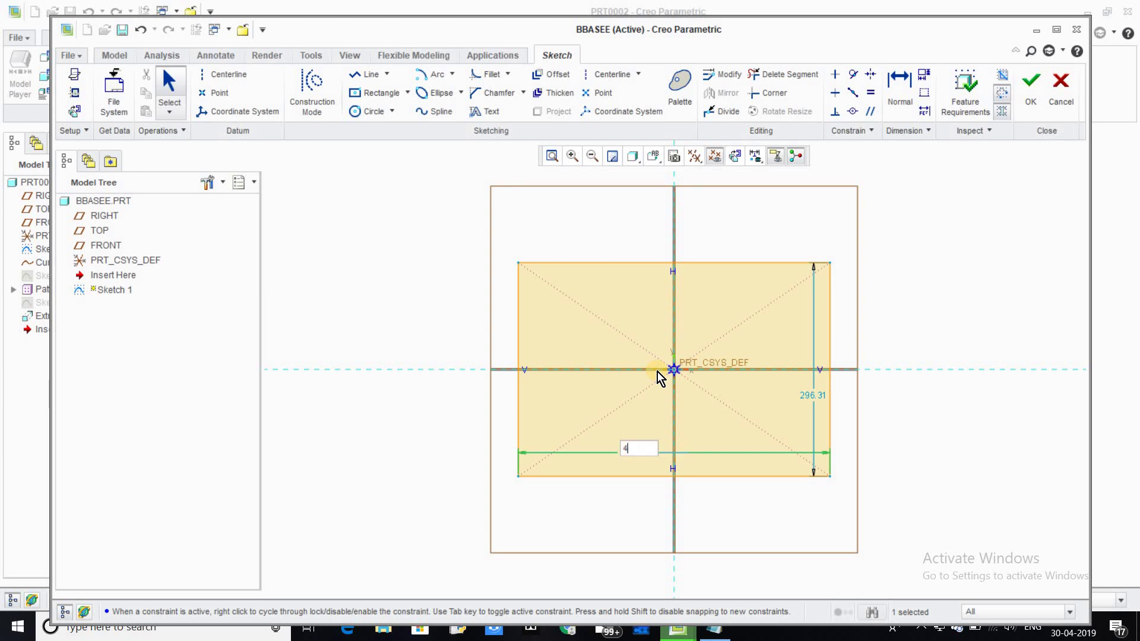
type("00")
key("Return")
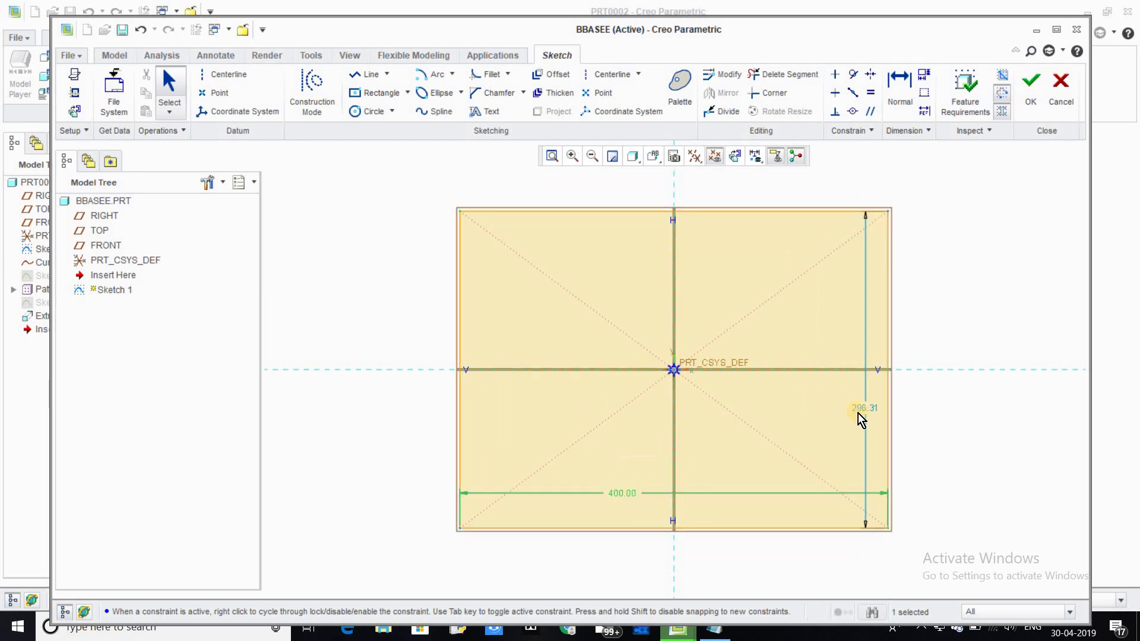
double_click(864, 411)
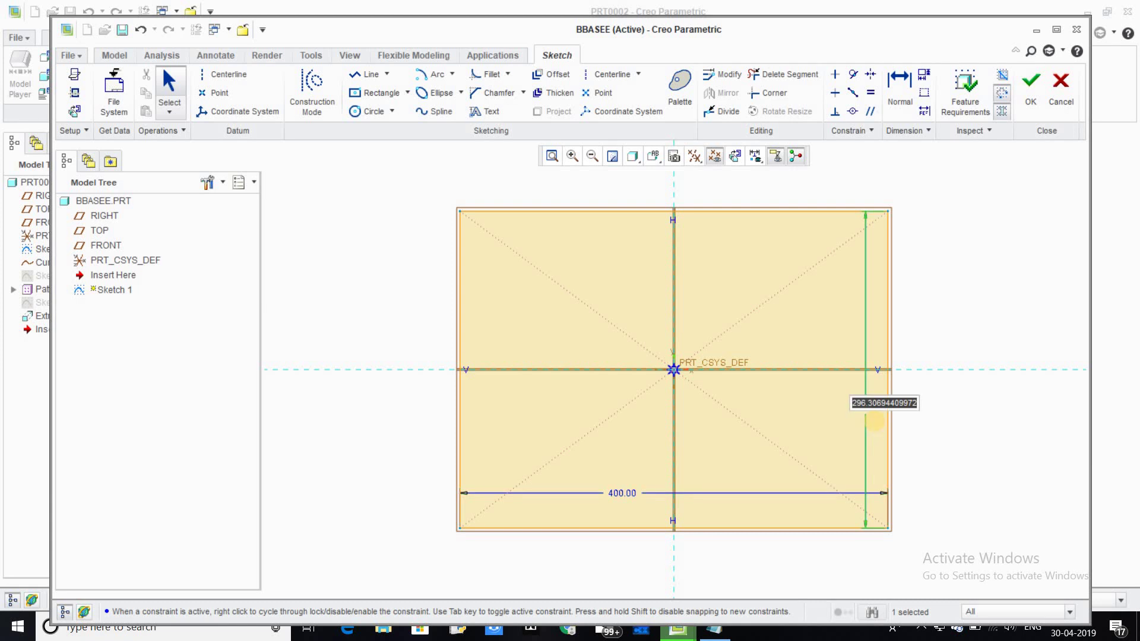
type("300")
key("Return")
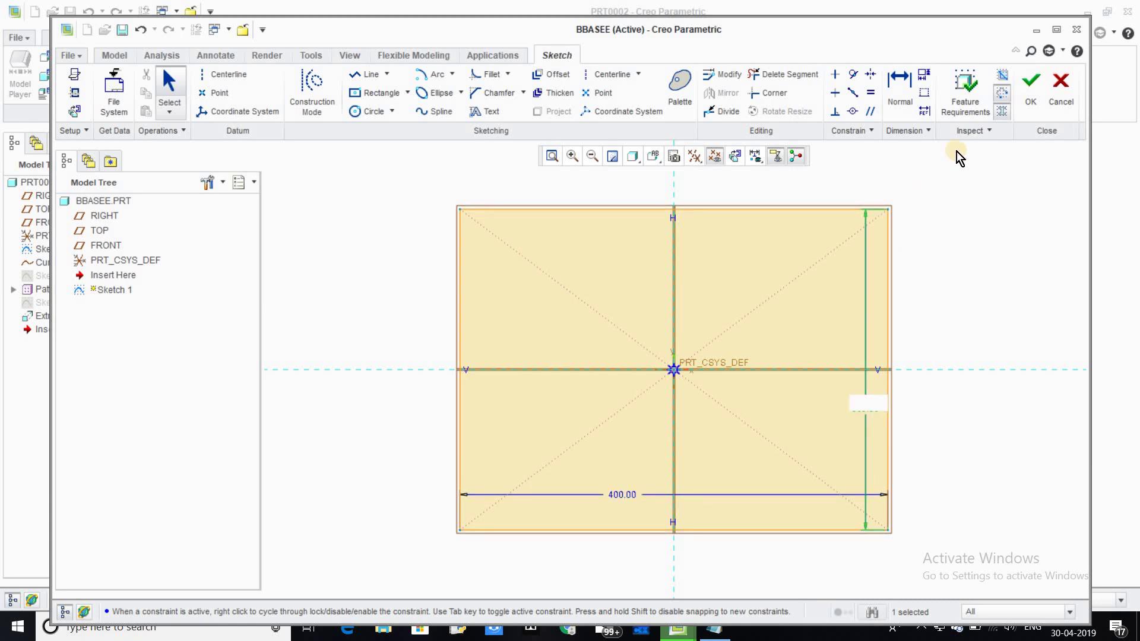
left_click(1033, 100)
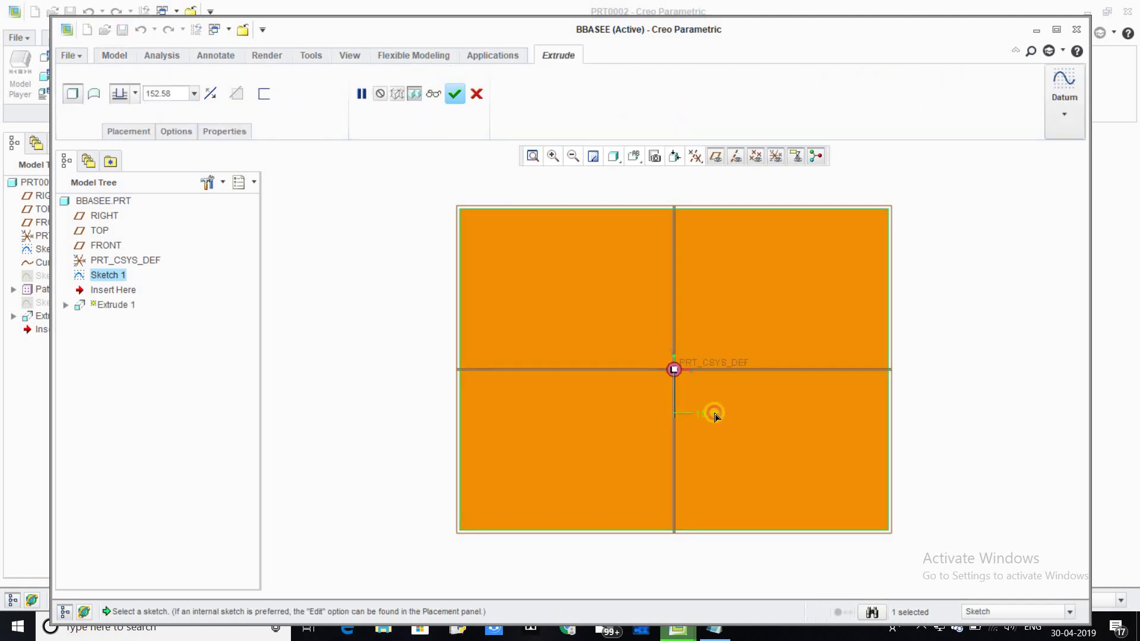
Step: Extrude the rectangle to a depth of 20 mm
double_click(708, 407)
type("22")
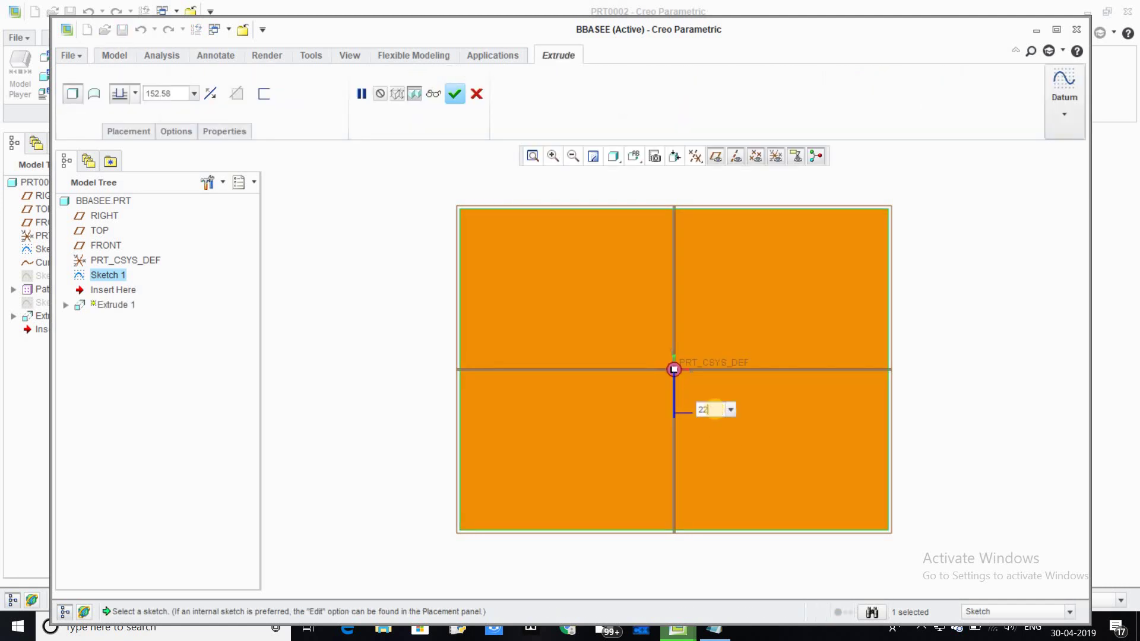
type("0")
key("Return")
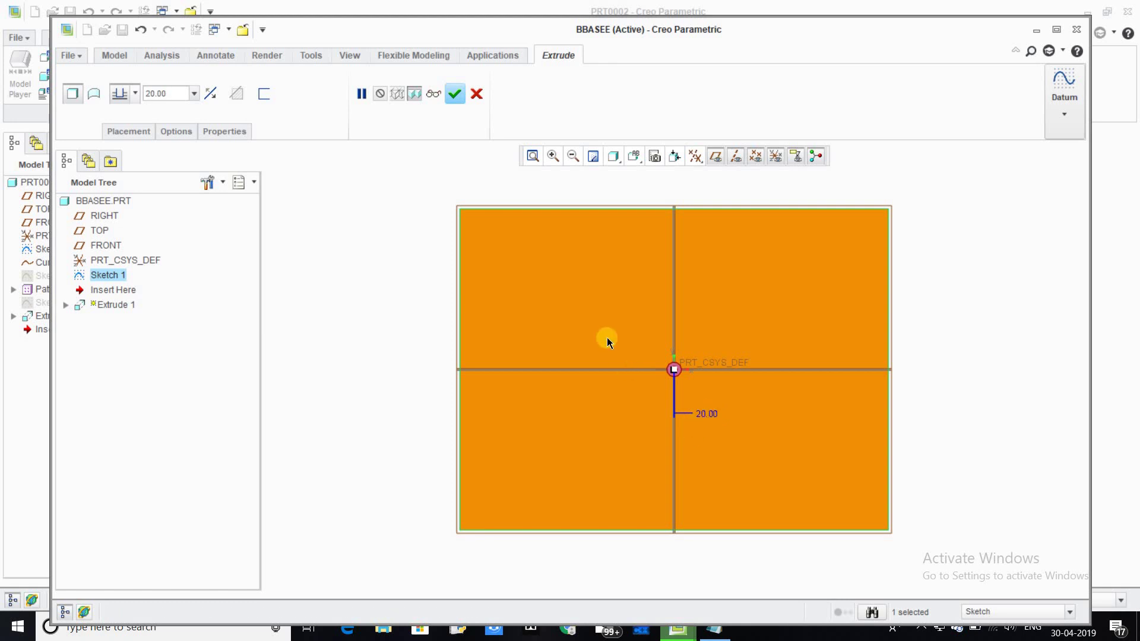
left_click(455, 94)
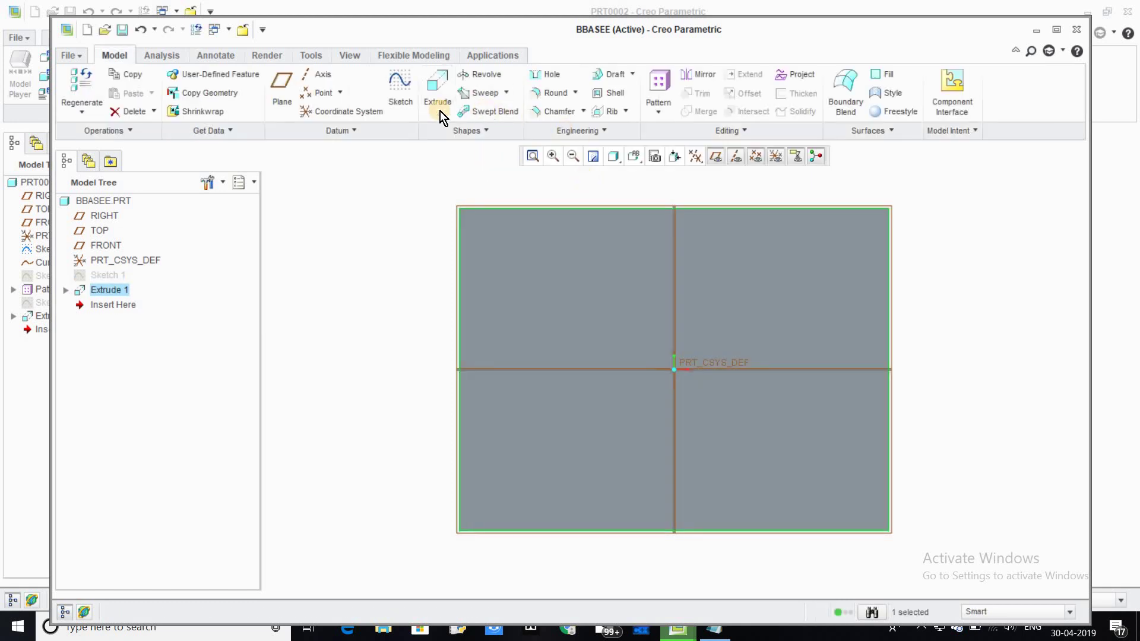
Step: Start an extrude sketch on the plate's face with two equal circles about 74 mm across, centered on the horizontal axis on either side of the origin
left_click(437, 101)
left_click(525, 262)
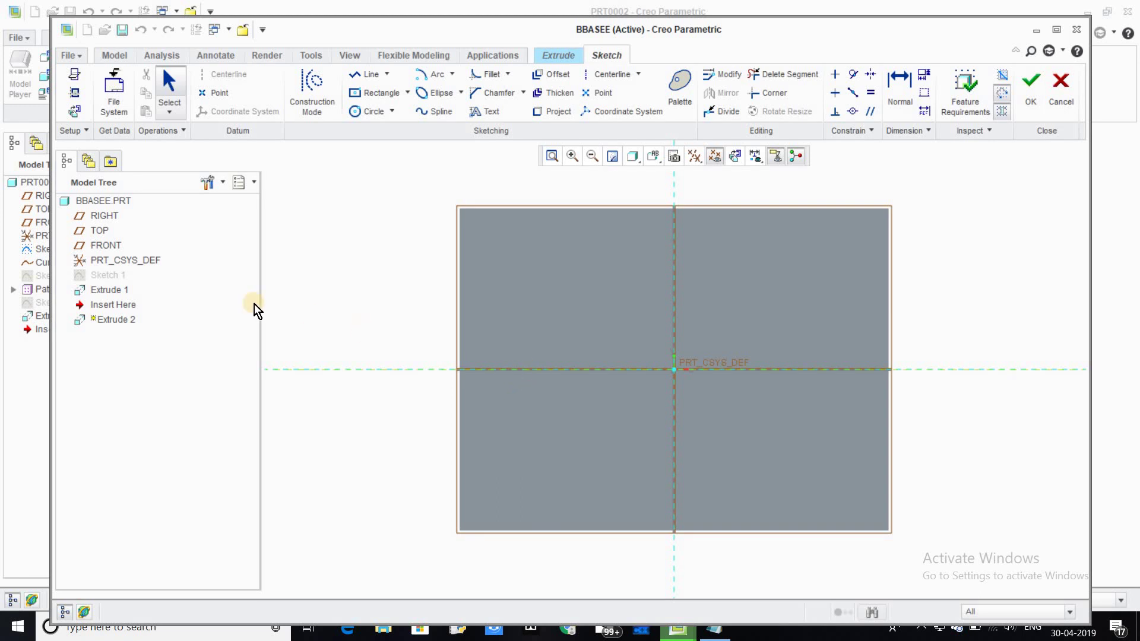
left_click(364, 113)
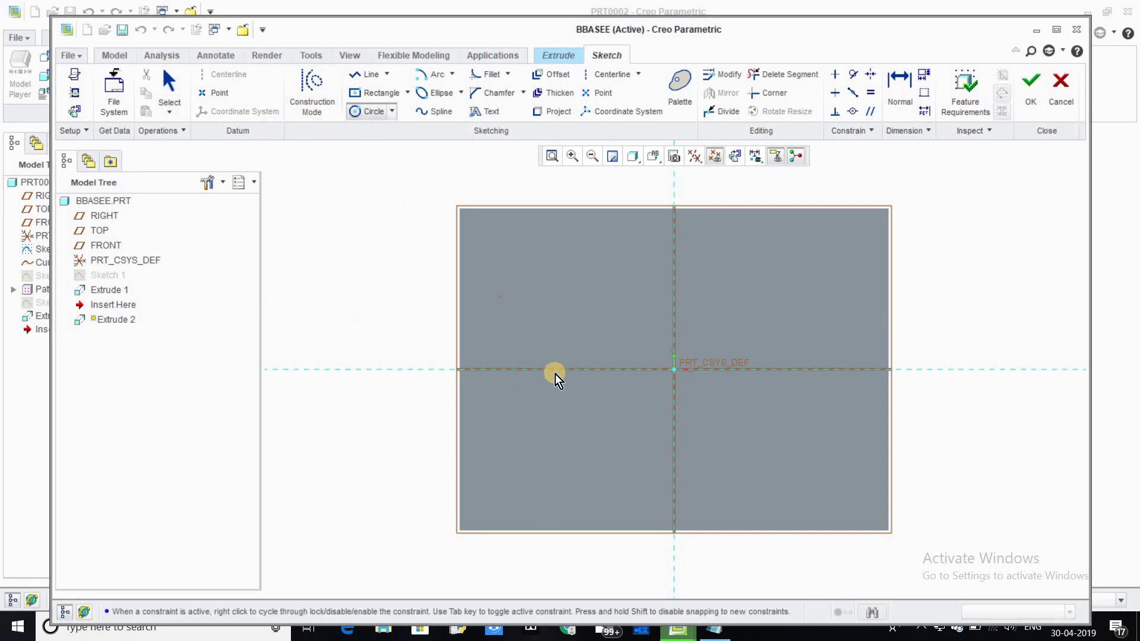
left_click(572, 400)
left_click(799, 369)
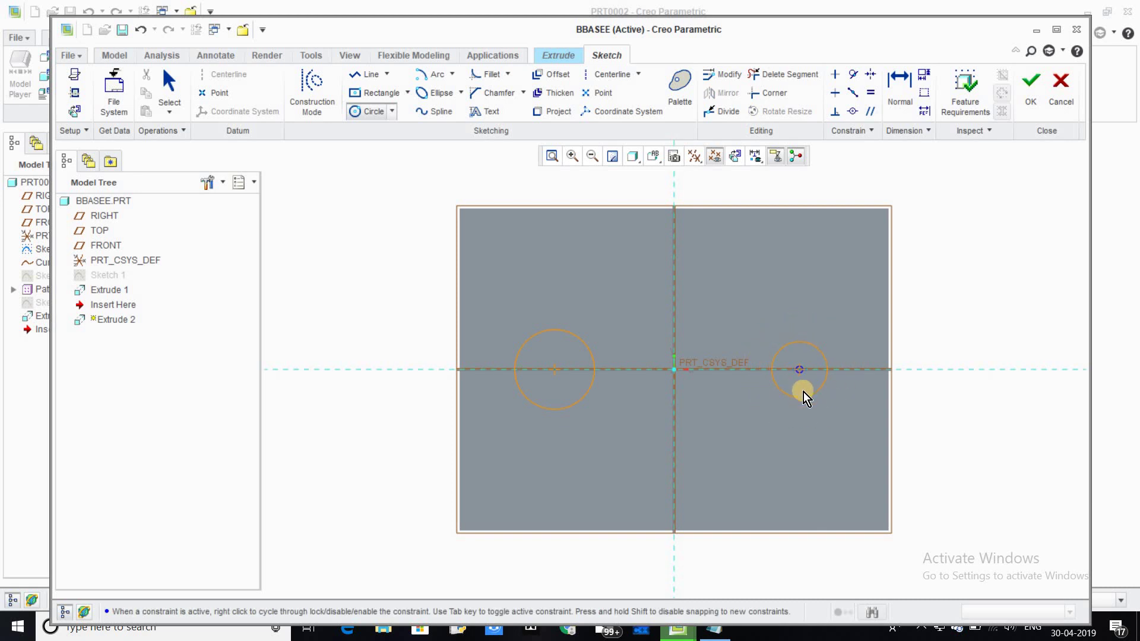
left_click(802, 391)
left_click_drag(812, 419, 806, 404)
middle_click(789, 441)
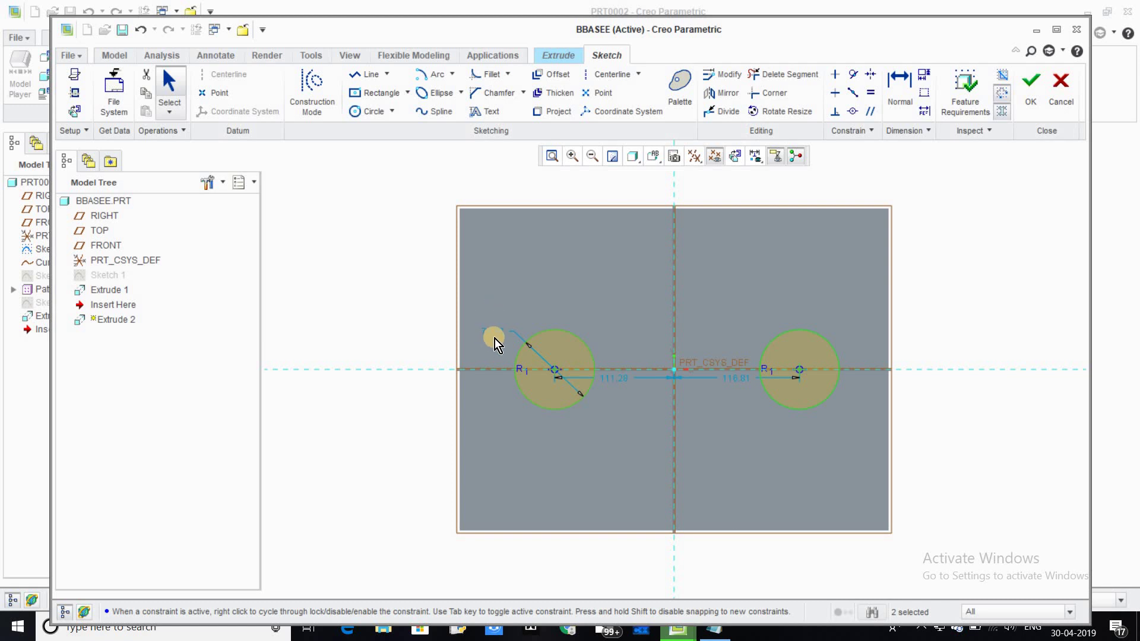
Step: Set the diameter of the two equal circles to 40 mm and maximize the part window
double_click(497, 333)
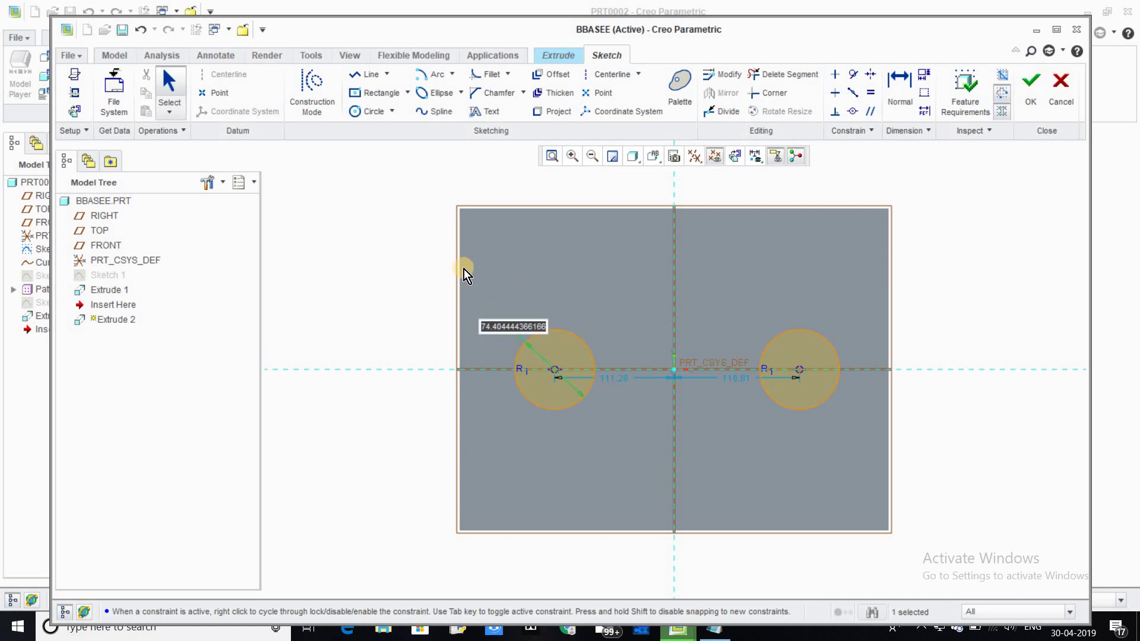
type("40")
key("Return")
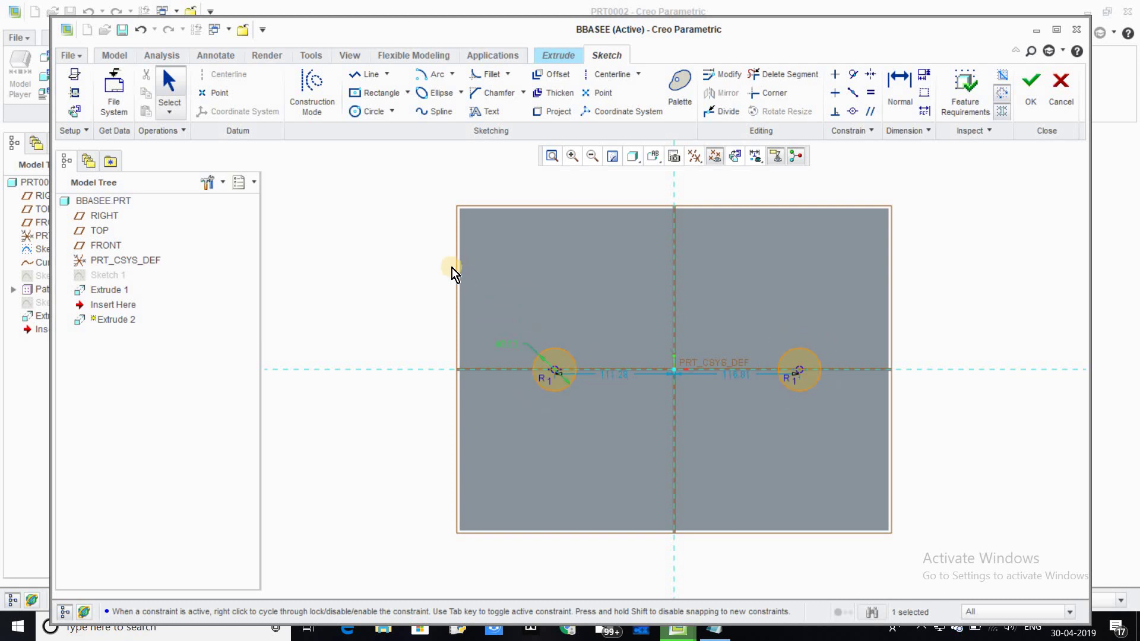
double_click(613, 375)
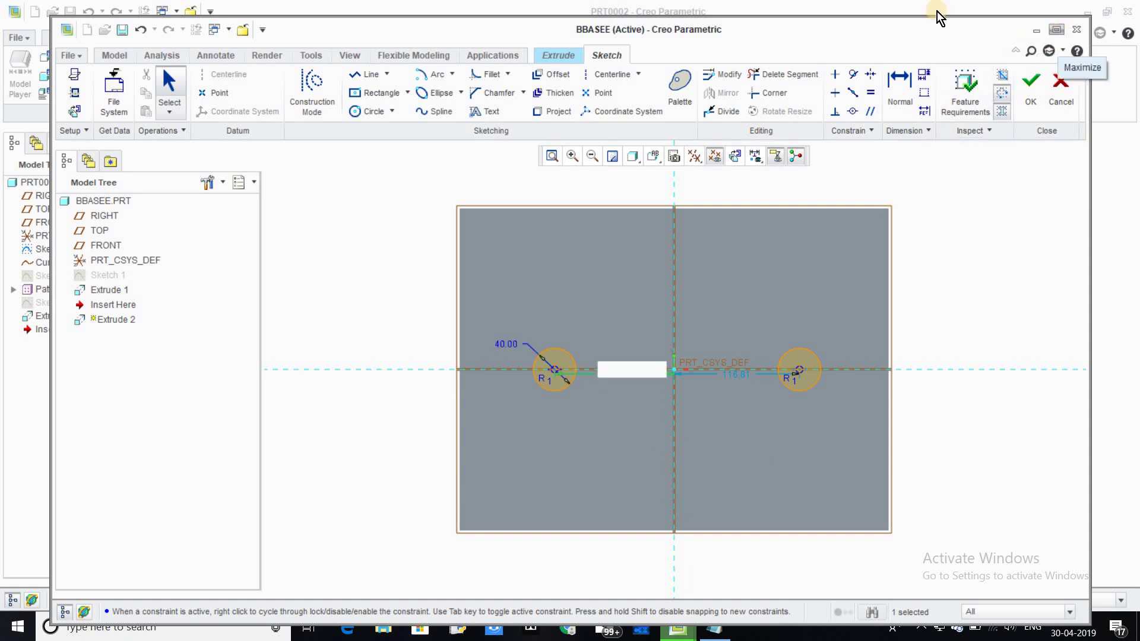
left_click(1057, 30)
left_click(177, 12)
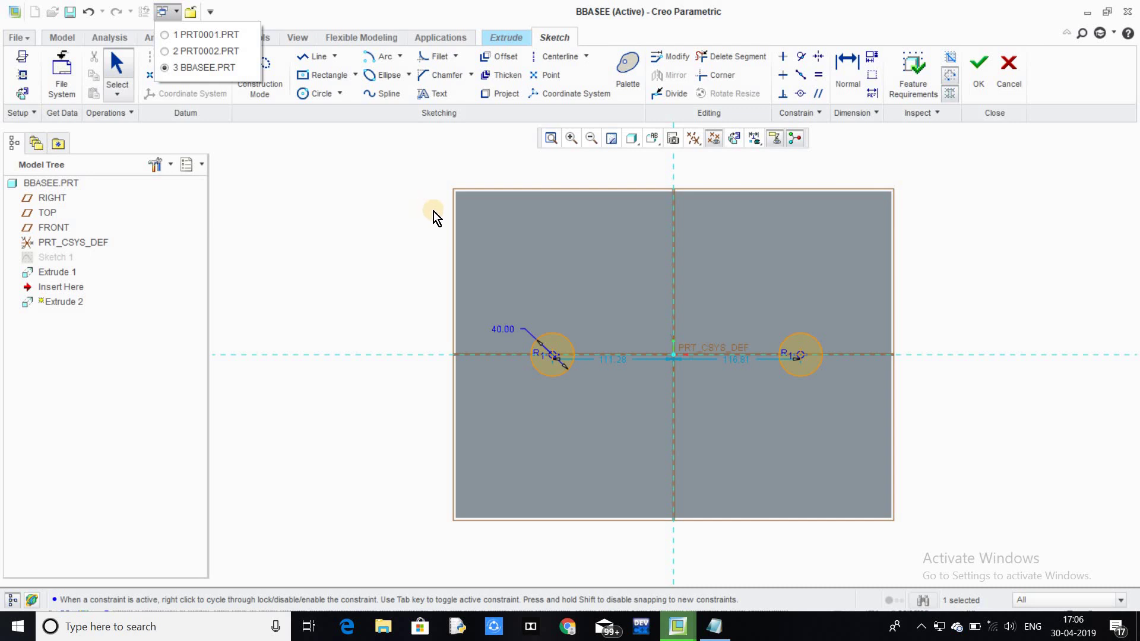
left_click(191, 36)
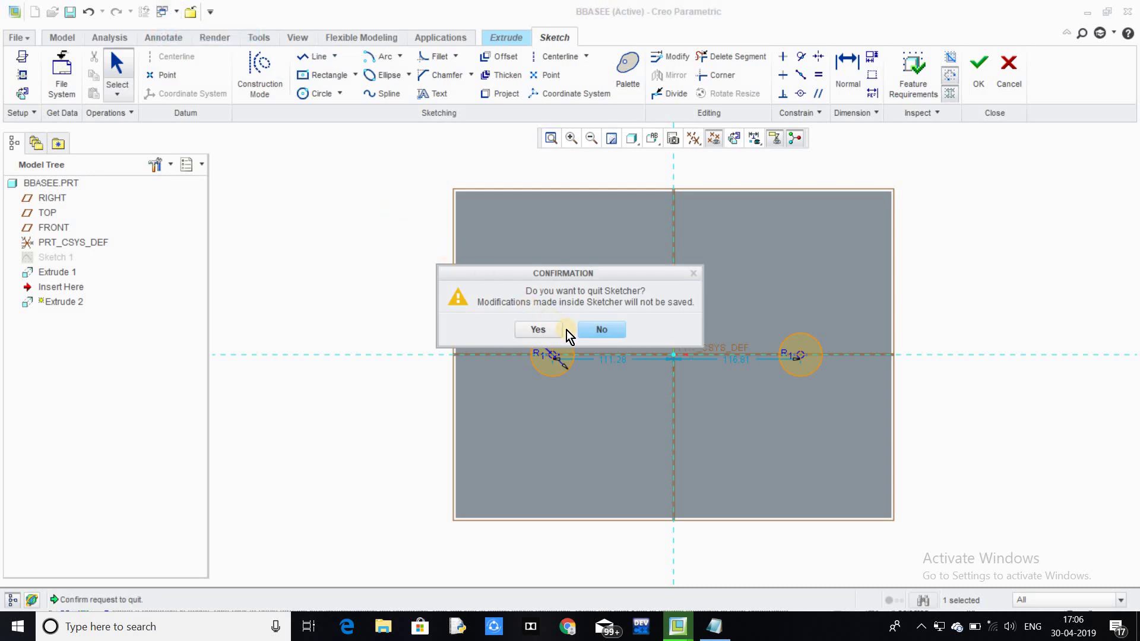
left_click(553, 333)
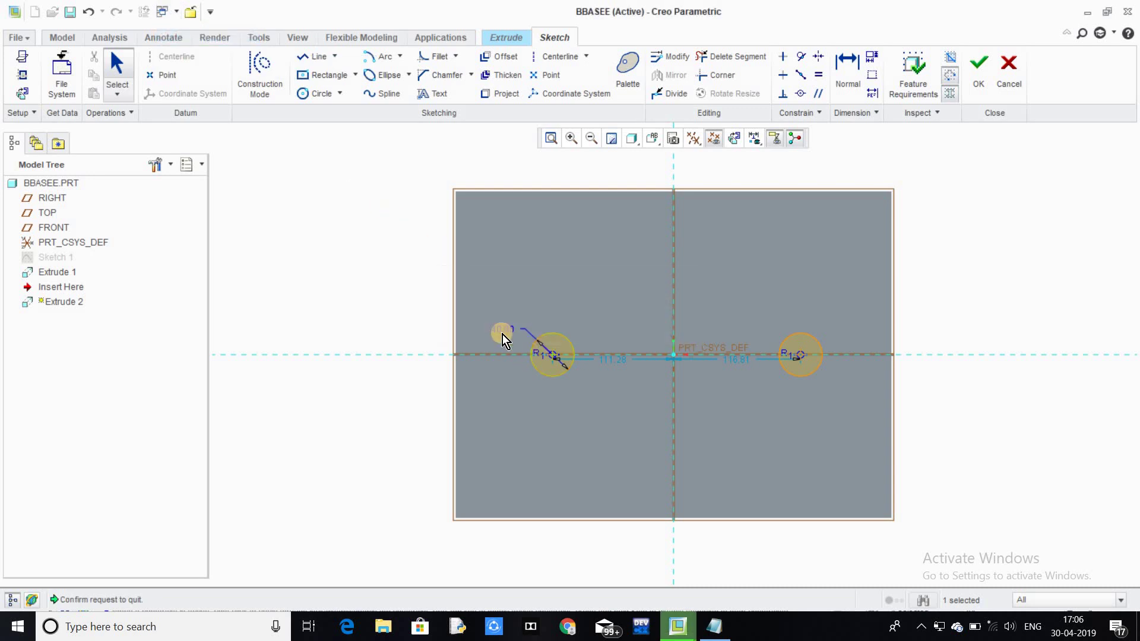
Step: Set the left circle's center distance from the vertical axis to 60 mm
double_click(607, 360)
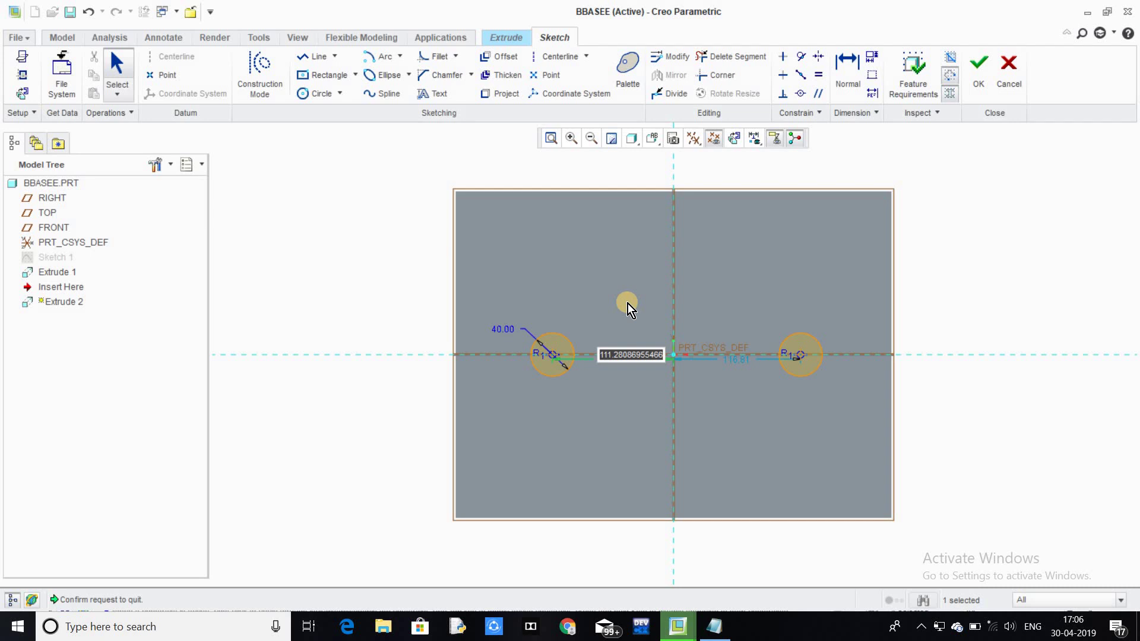
type("66")
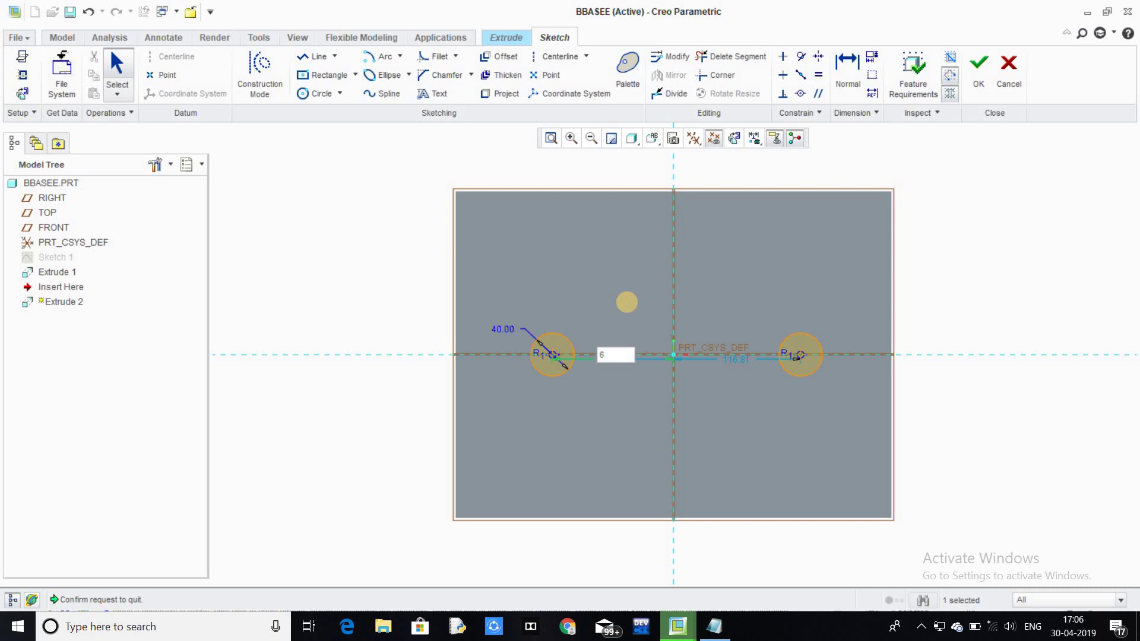
type("0")
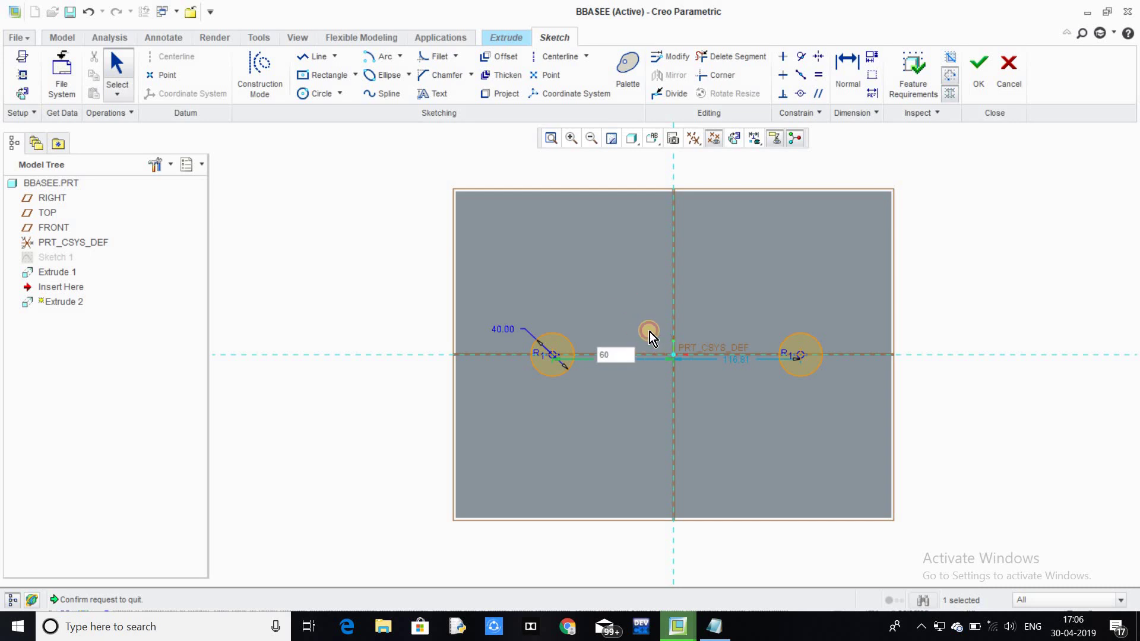
key("Return")
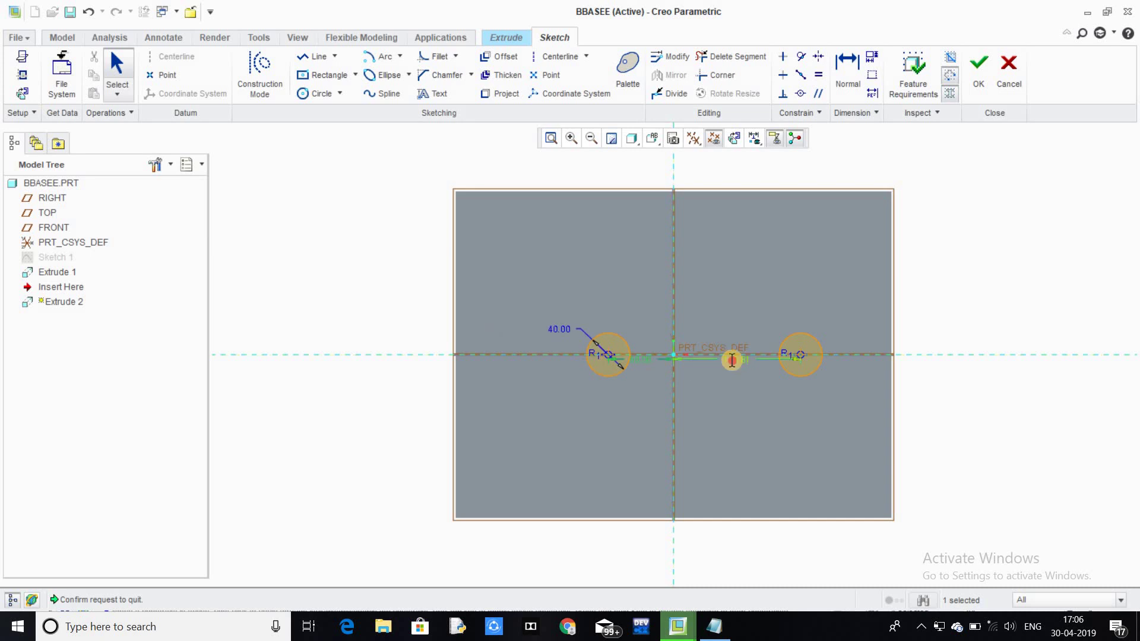
Step: Set the right circle's center distance from the vertical axis to 100 mm and finish the sketch
double_click(732, 359)
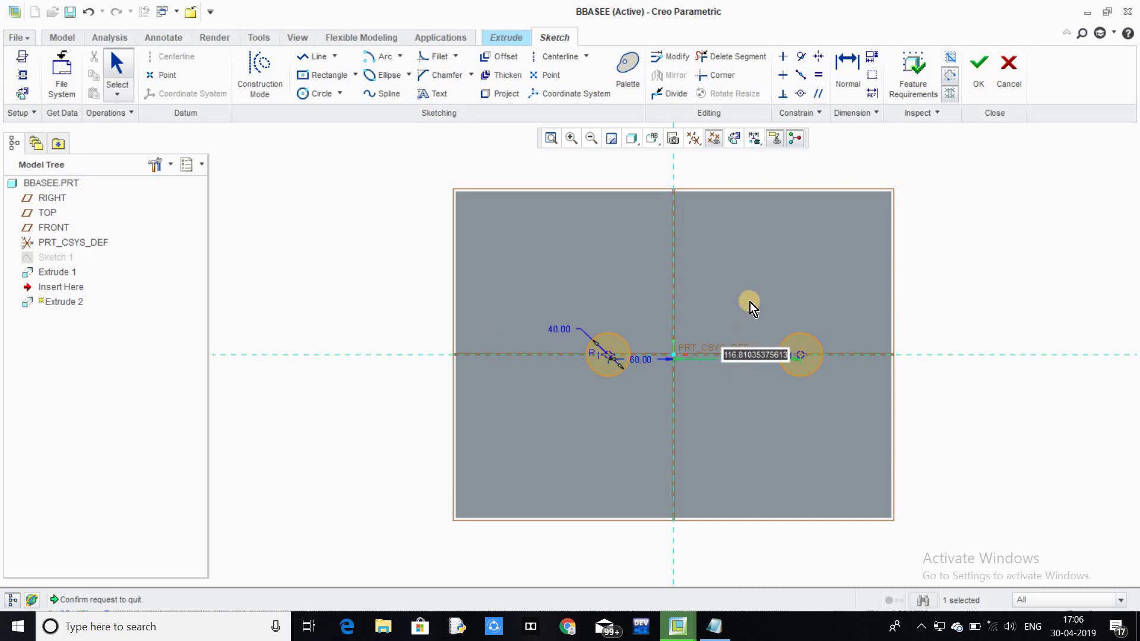
type("11")
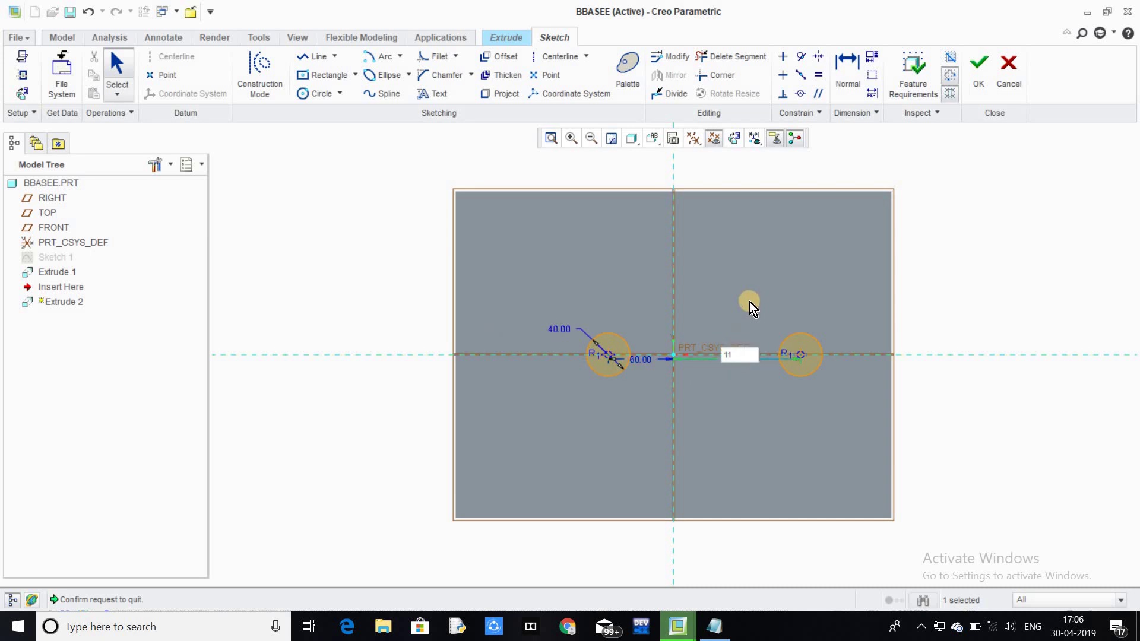
key("BackSpace")
type("00")
key("Return")
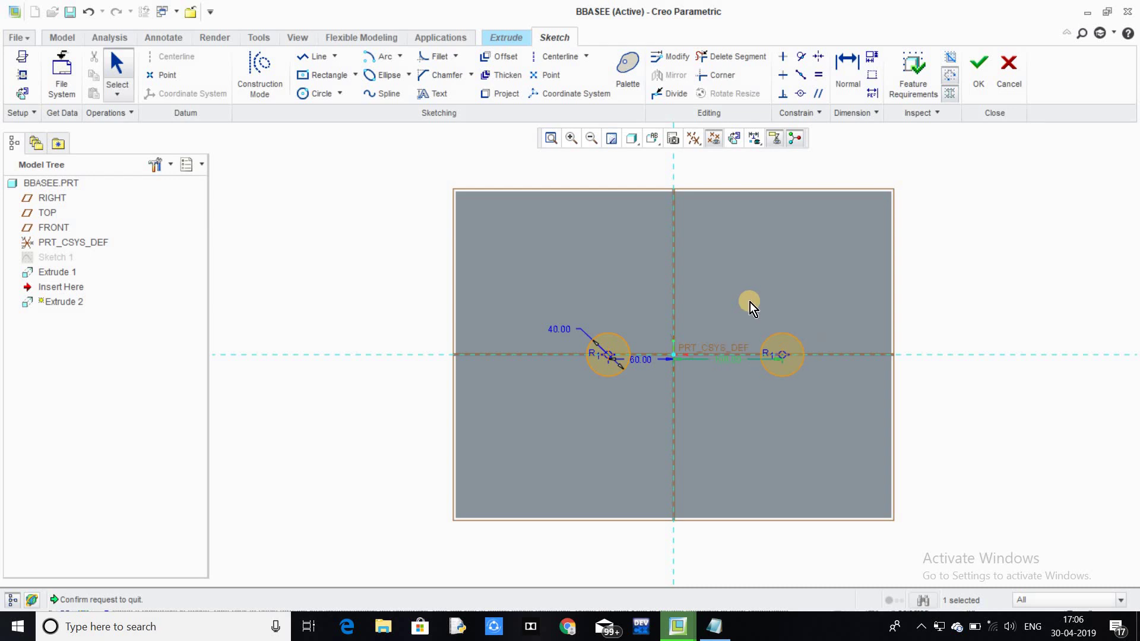
left_click(976, 89)
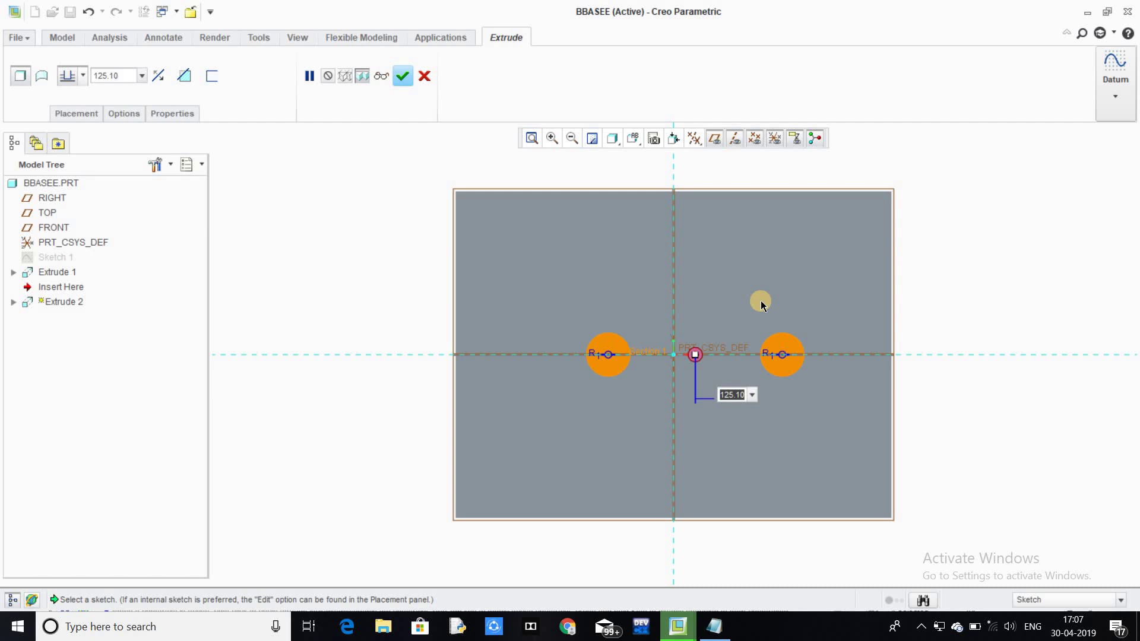
Step: Extrude the two circles into cylindrical pins 50 mm long on the plate's face
type("55")
type("0")
key("Return")
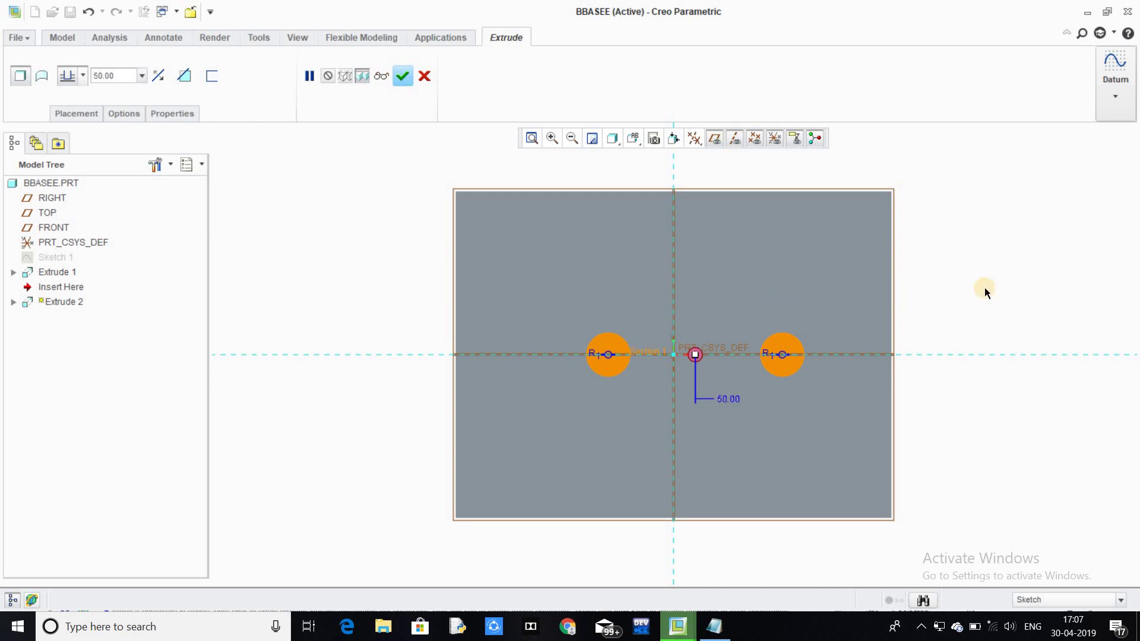
middle_click_drag(981, 307, 582, 187)
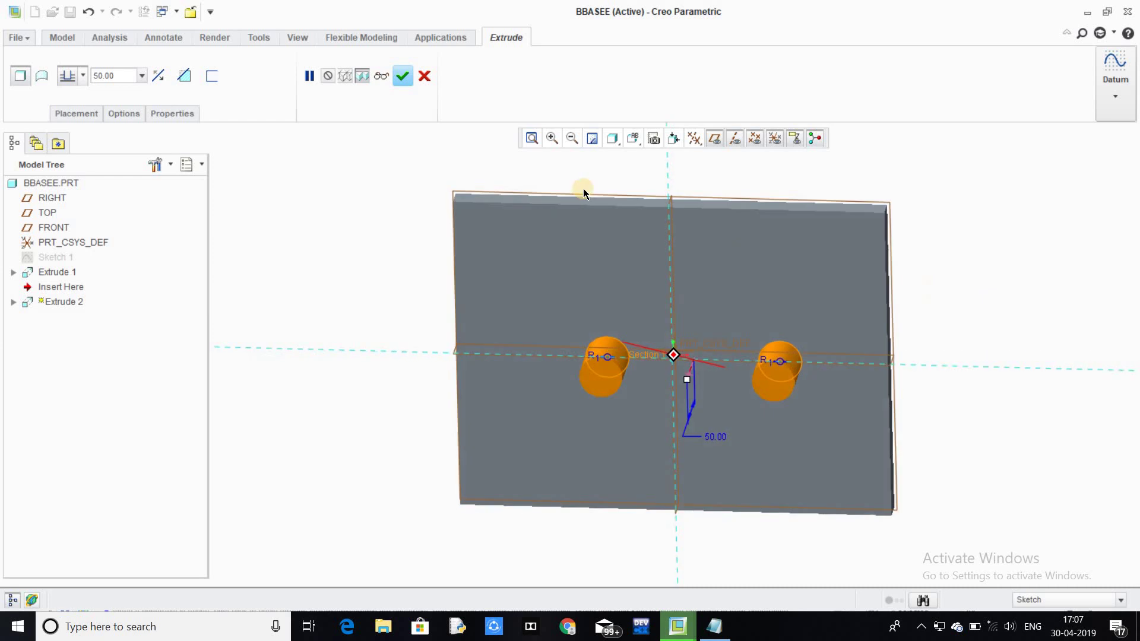
left_click(401, 76)
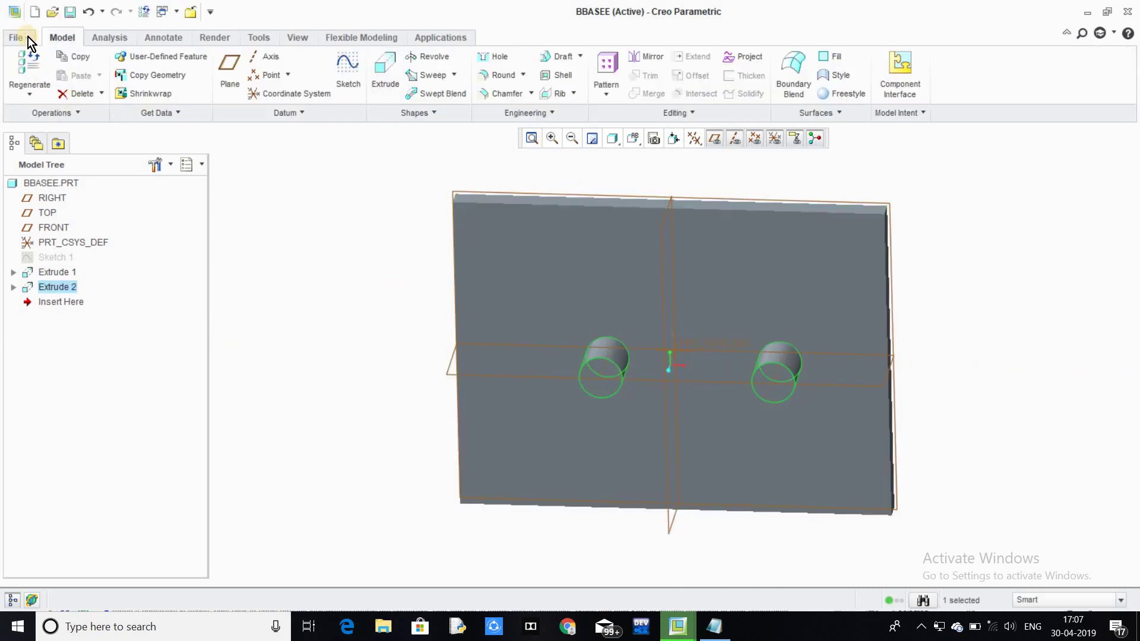
Step: Save the base plate part to the Mec 208 folder on the desktop
left_click(16, 37)
left_click(59, 122)
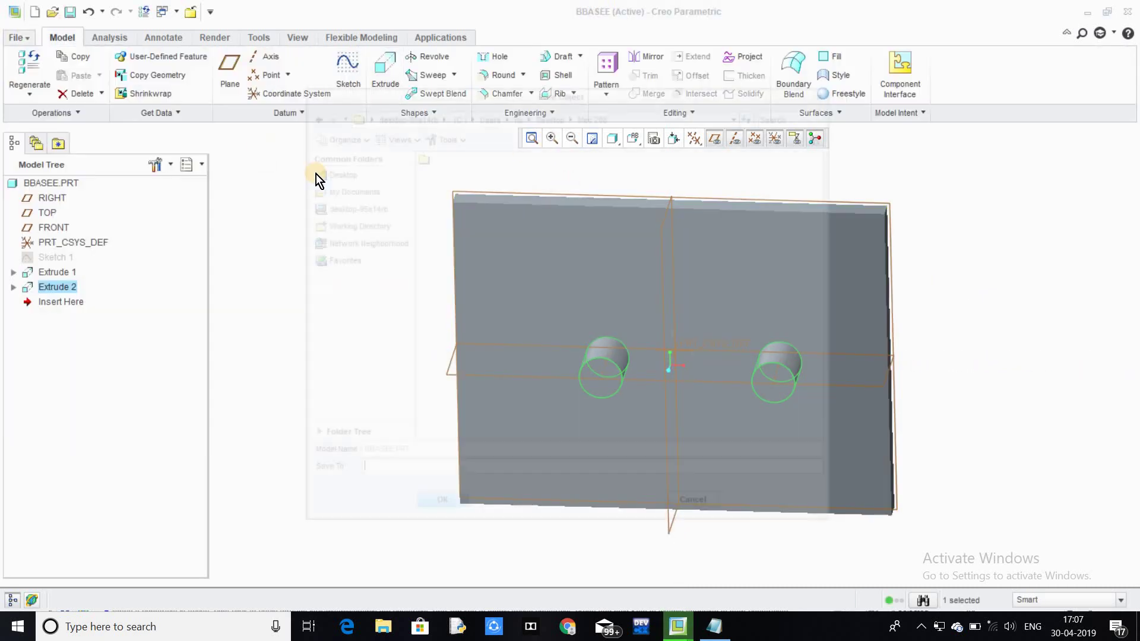
left_click(363, 178)
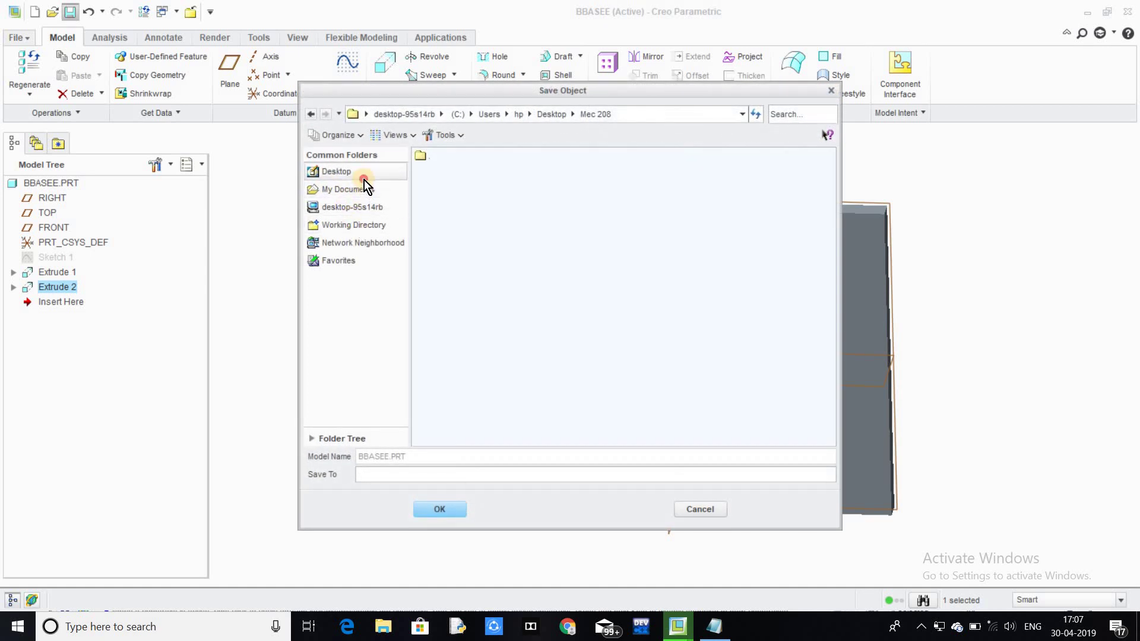
left_click(455, 186)
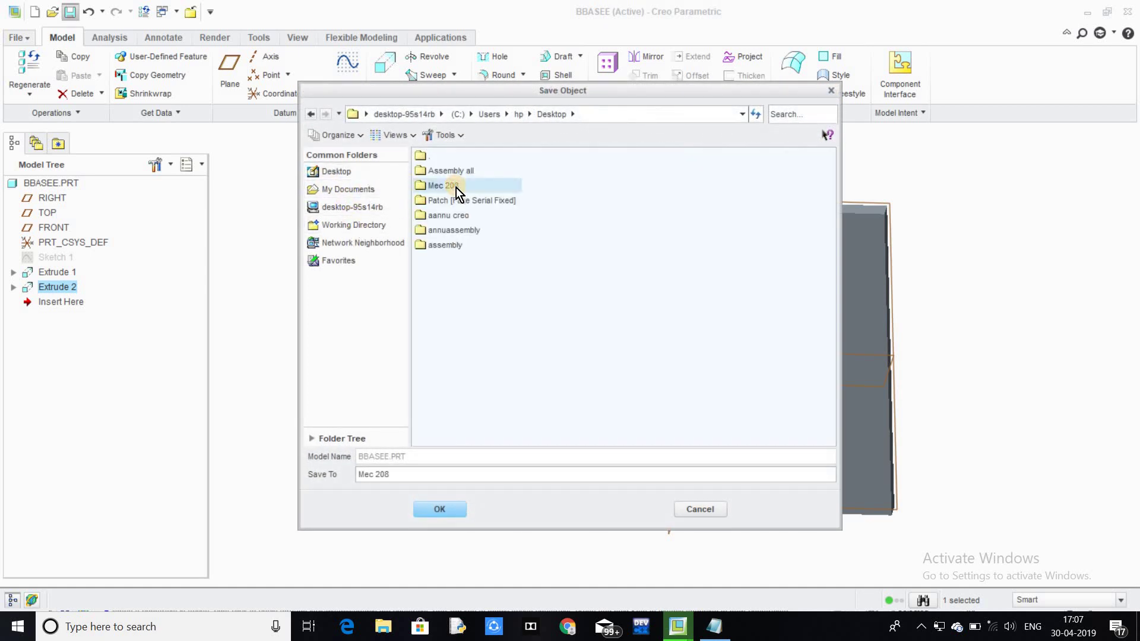
left_click(437, 509)
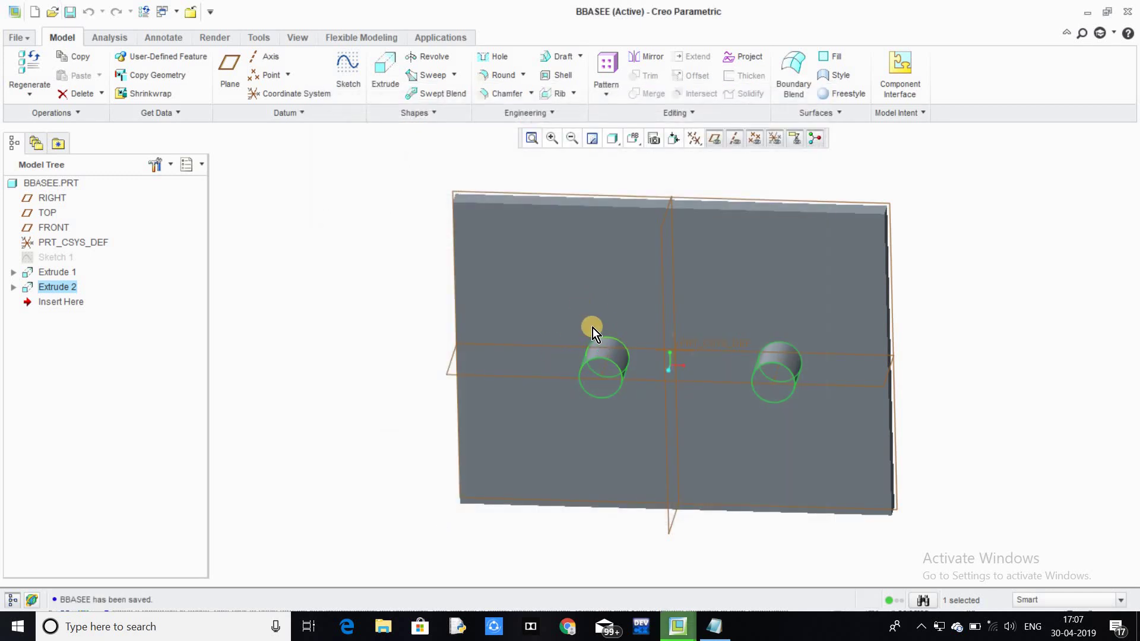
Step: Review the gear's parameter table in the PRT0001 window, closing it and returning to the BBASEE part
left_click(169, 12)
left_click(193, 37)
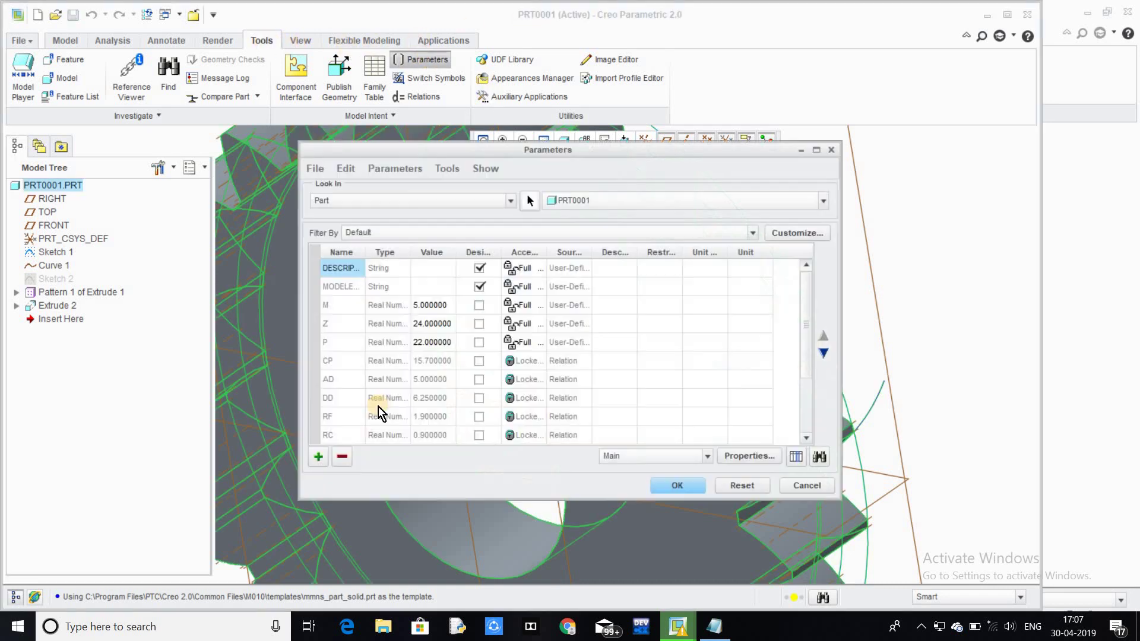
scroll(349, 415, "down", 2)
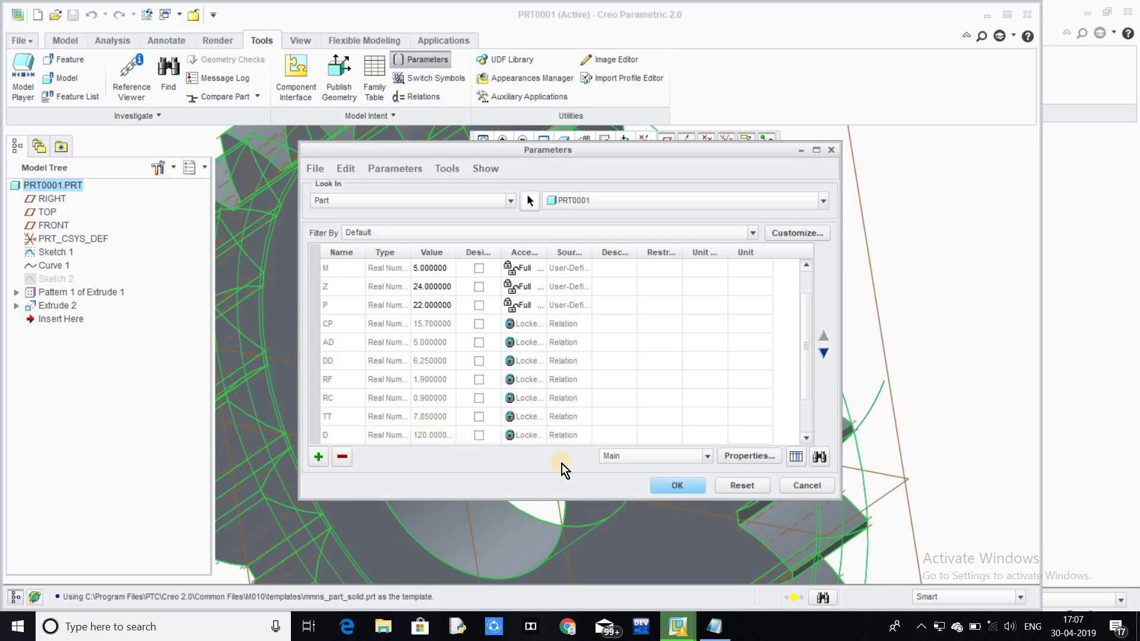
left_click(677, 485)
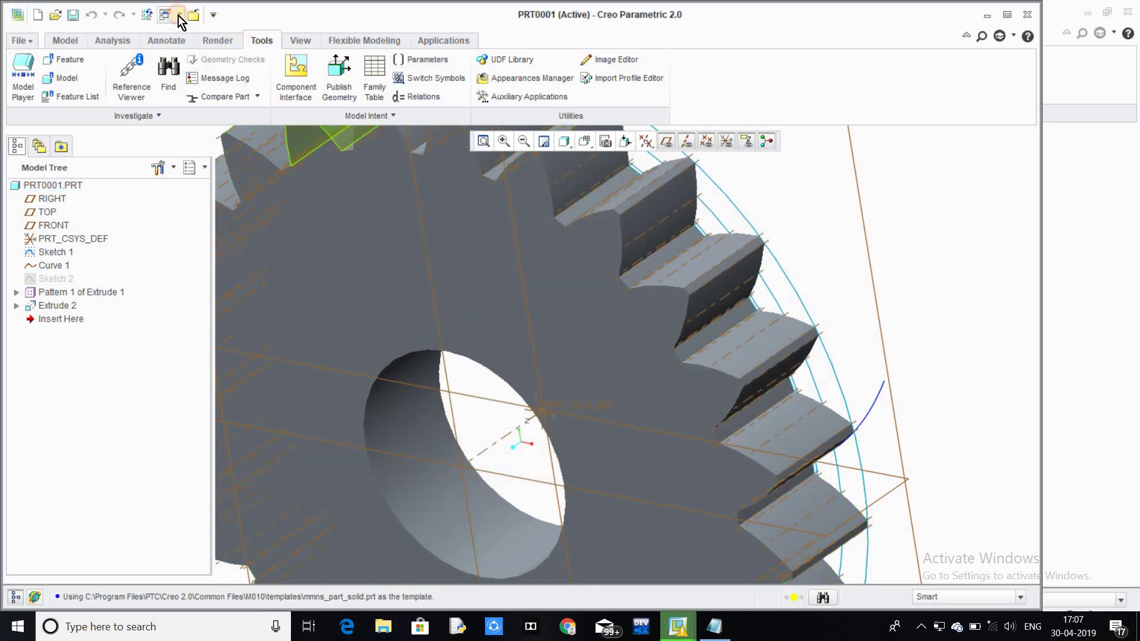
left_click(179, 15)
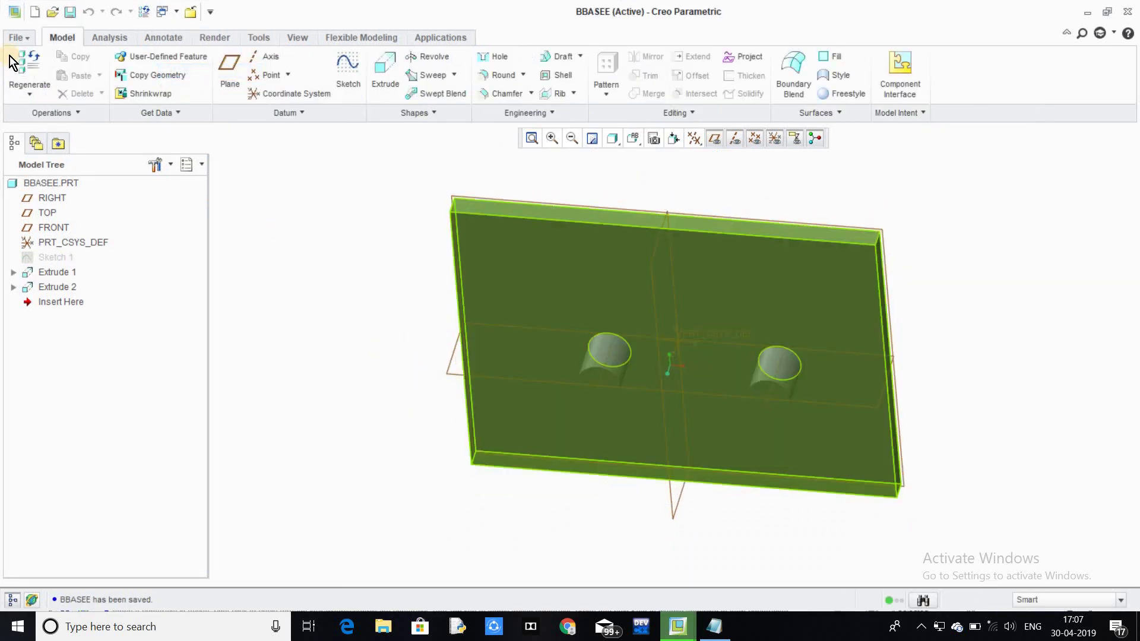
Step: Create a new design assembly named aassm using the mmns_asm_design template
left_click(19, 36)
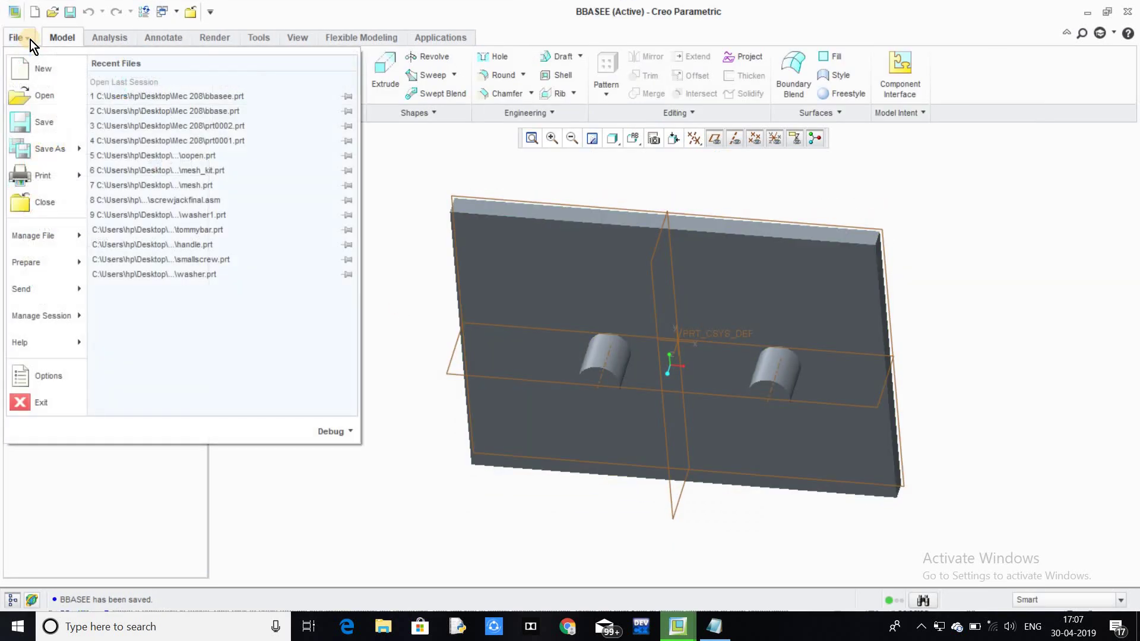
left_click(48, 66)
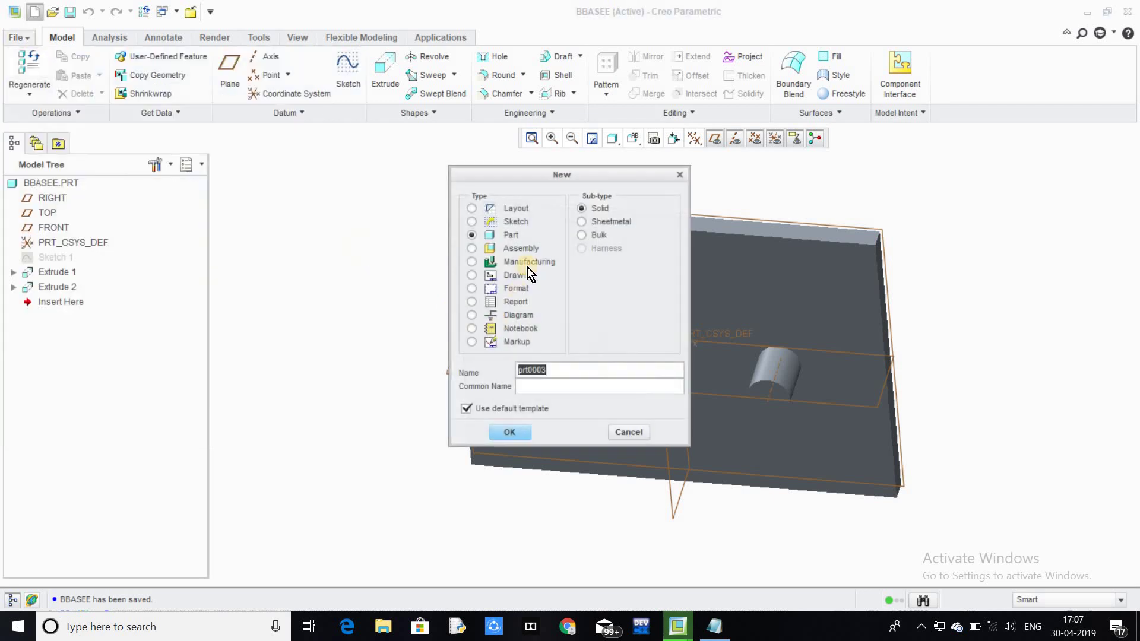
left_click(527, 249)
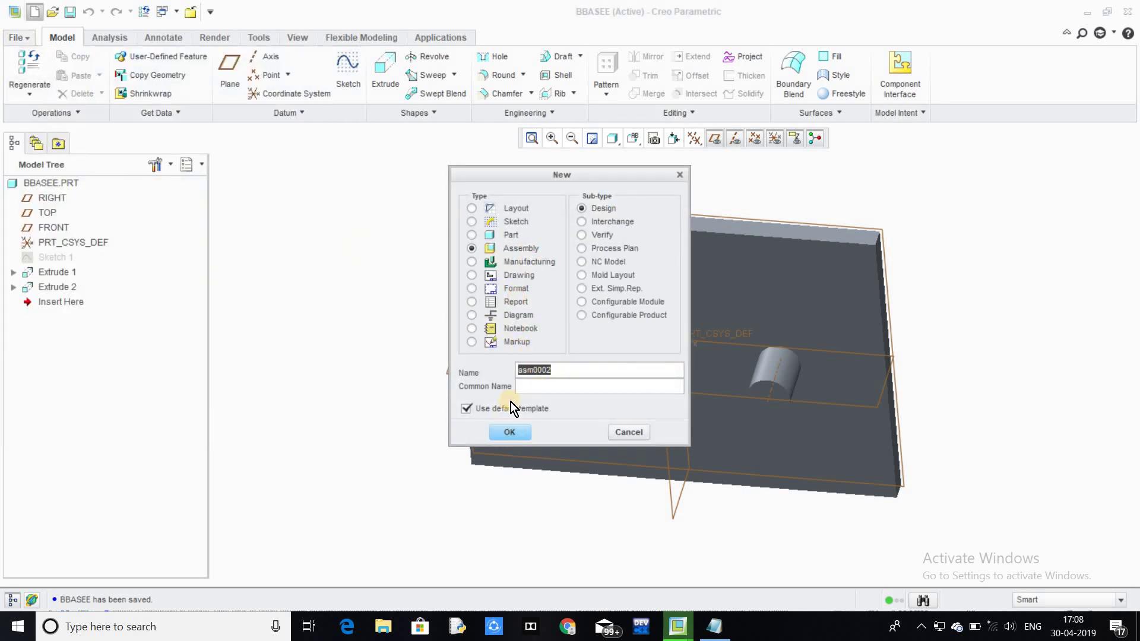
type("aassm")
left_click(503, 432)
left_click(481, 262)
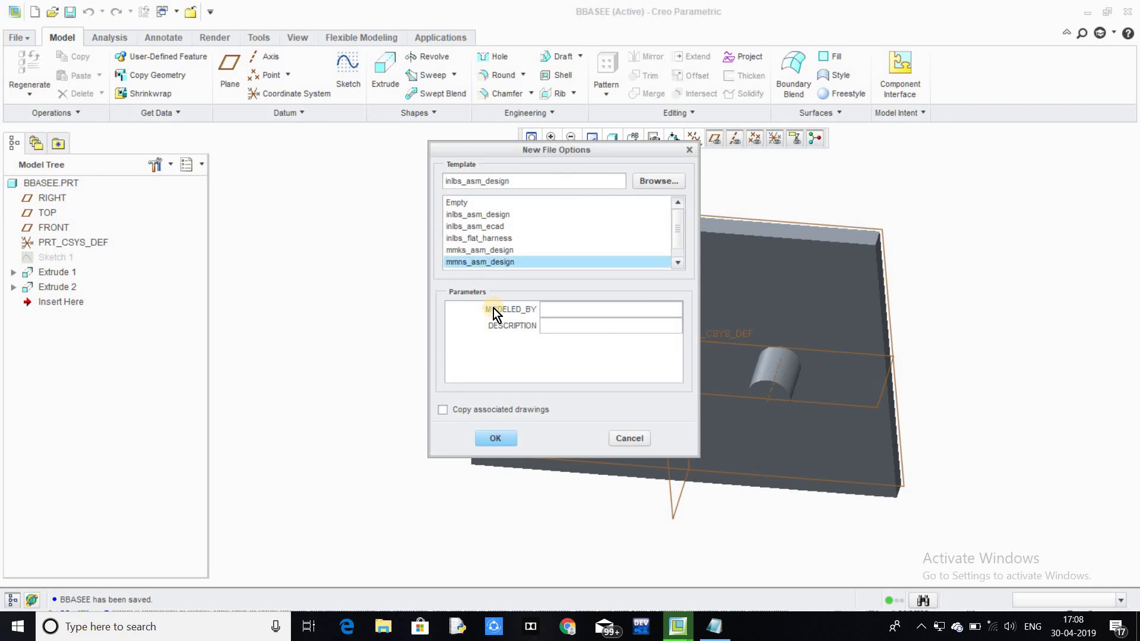
left_click(506, 440)
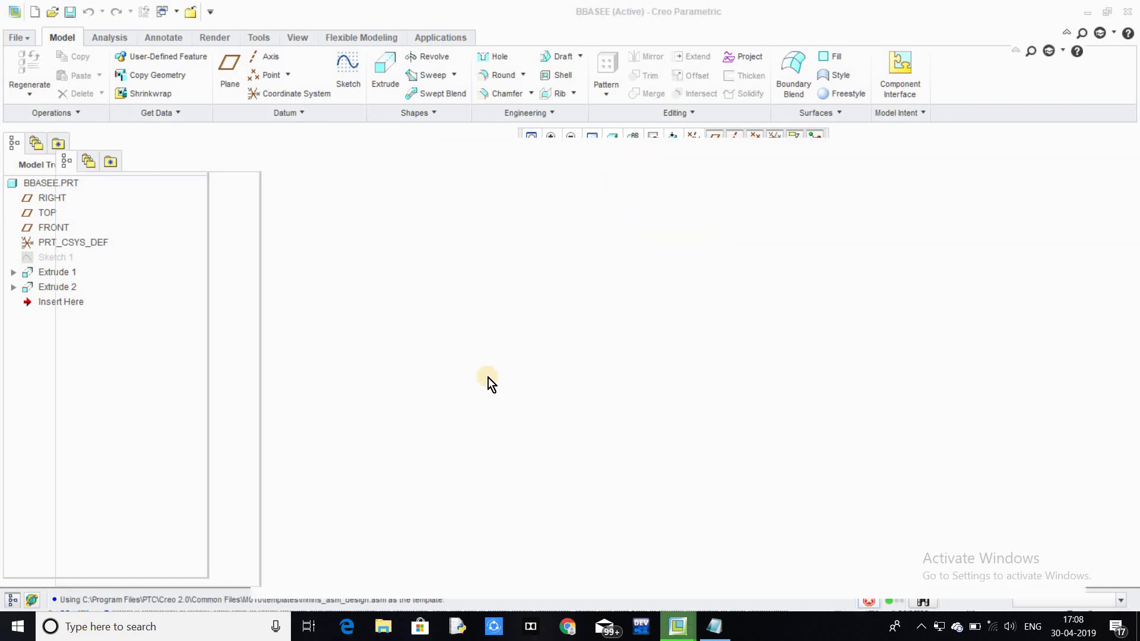
Step: Assemble bbasee.prt from the Mec 208 folder as the first component with a Fix constraint
left_click(207, 90)
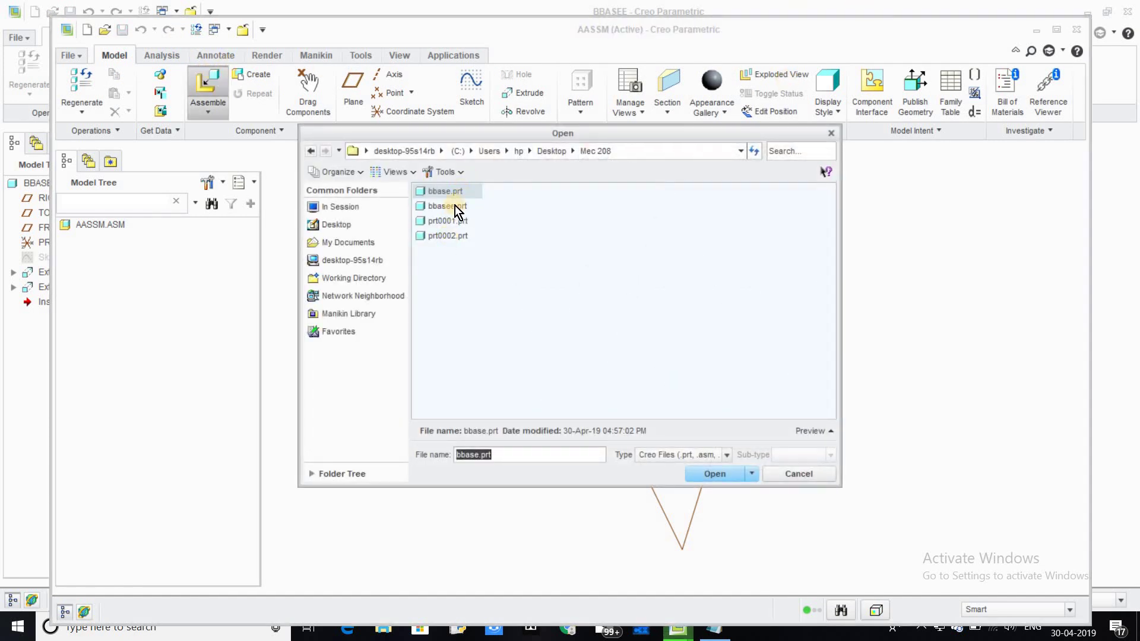
left_click(455, 205)
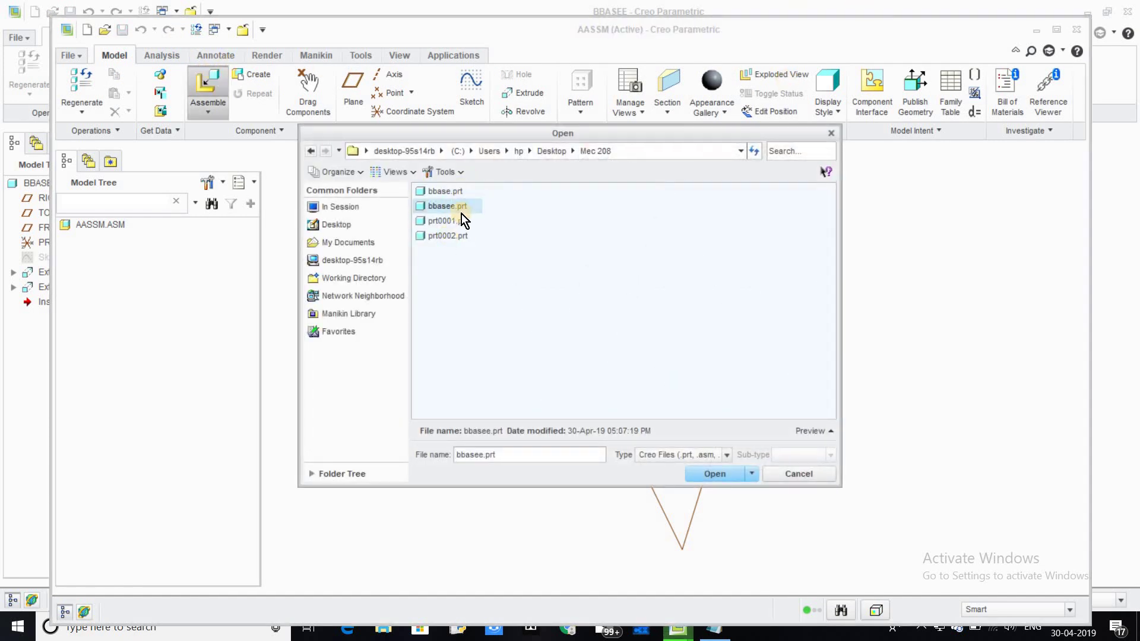
left_click(715, 477)
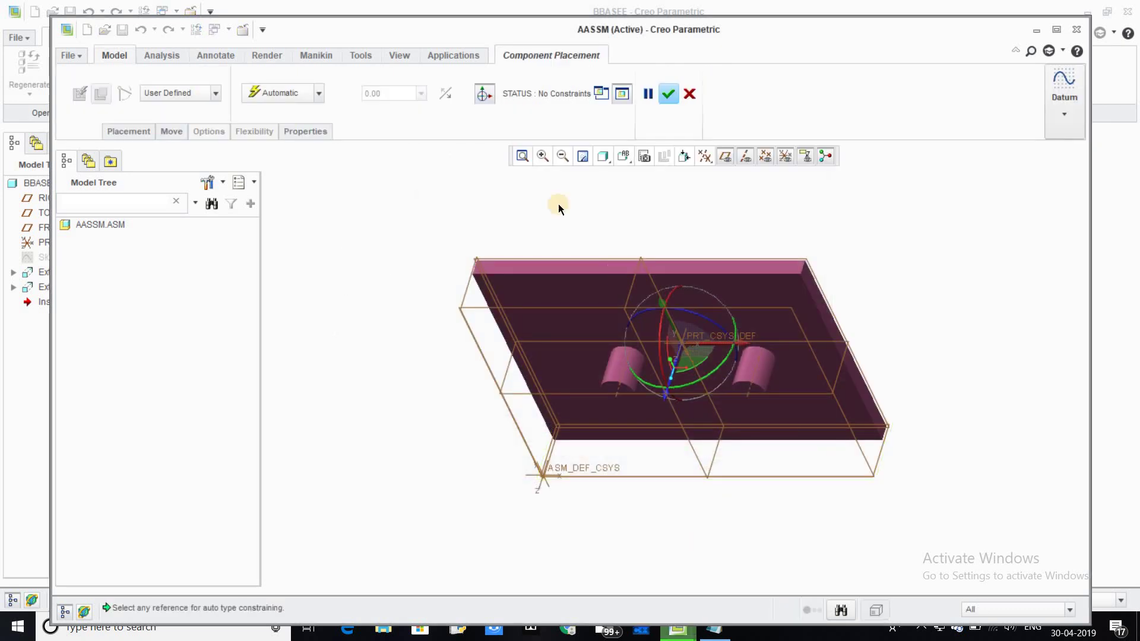
left_click(320, 93)
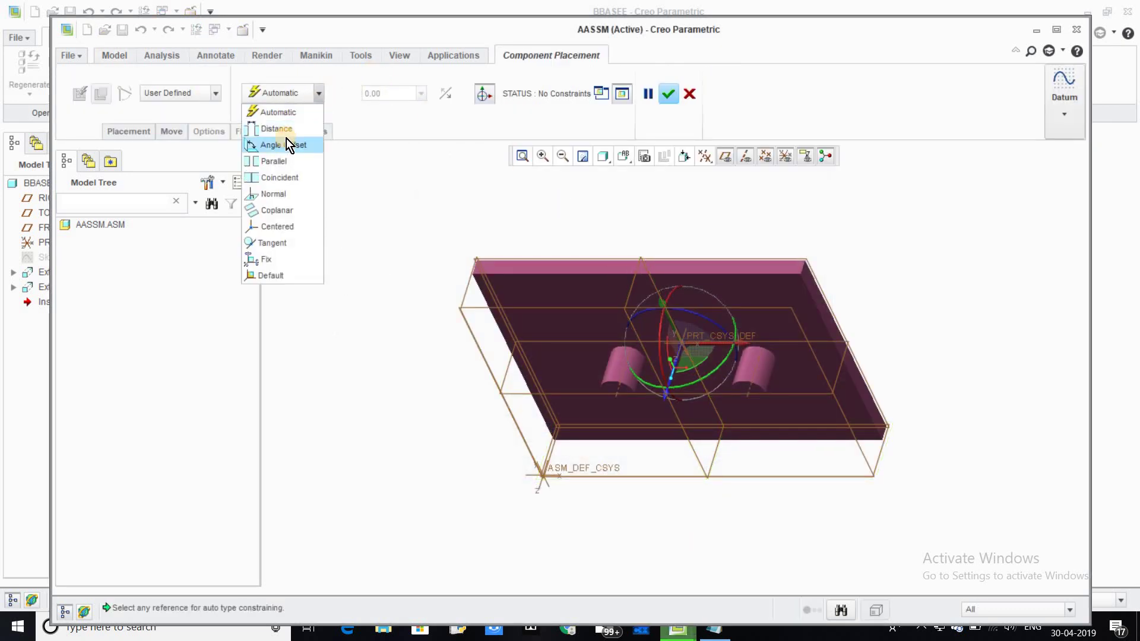
left_click(284, 259)
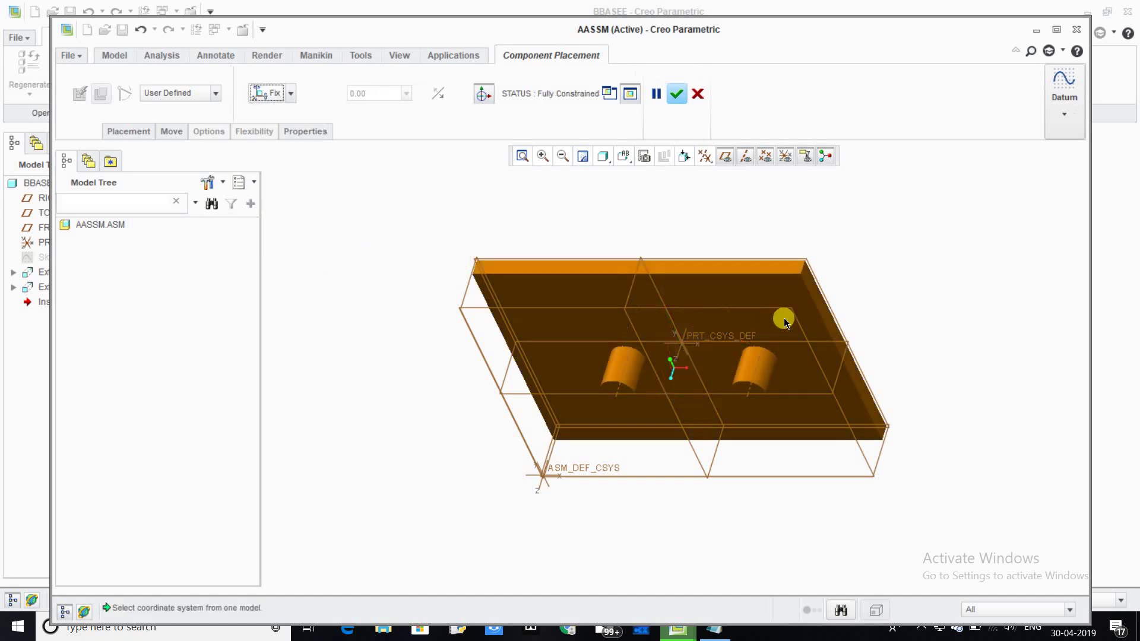
left_click(676, 93)
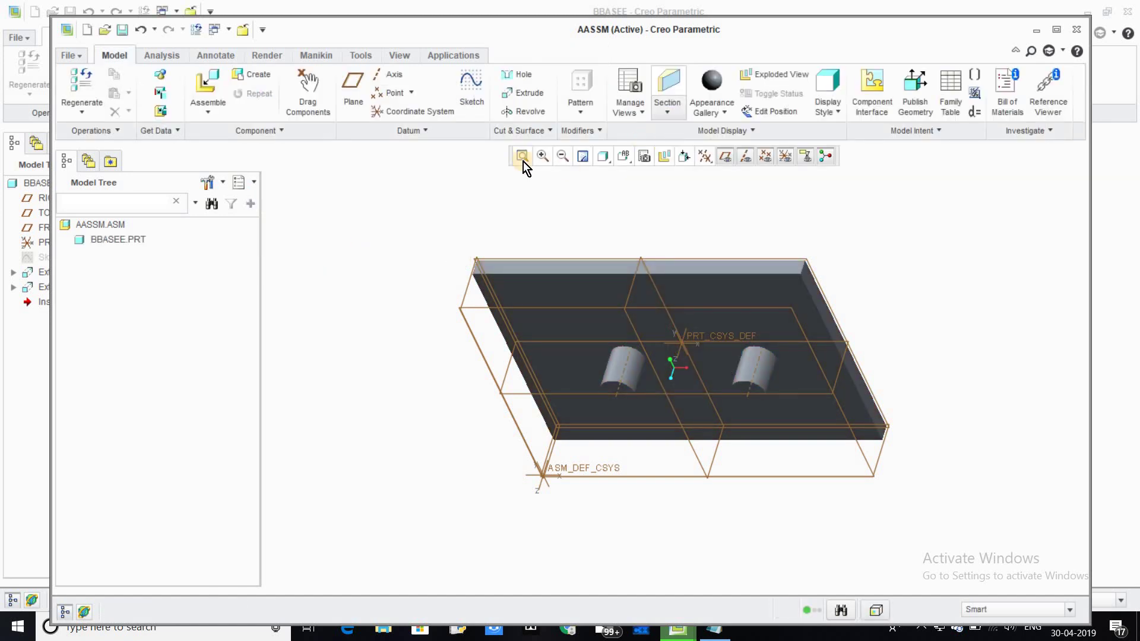
Step: Bring the gear part prt0001.prt into the assembly for placement
left_click(208, 84)
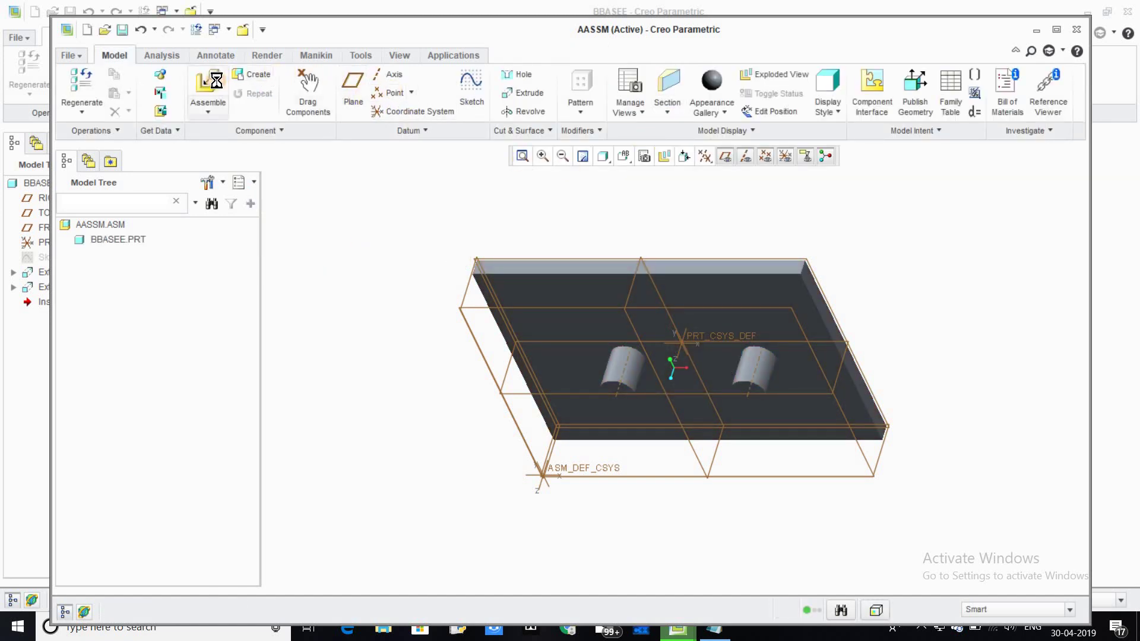
left_click(439, 221)
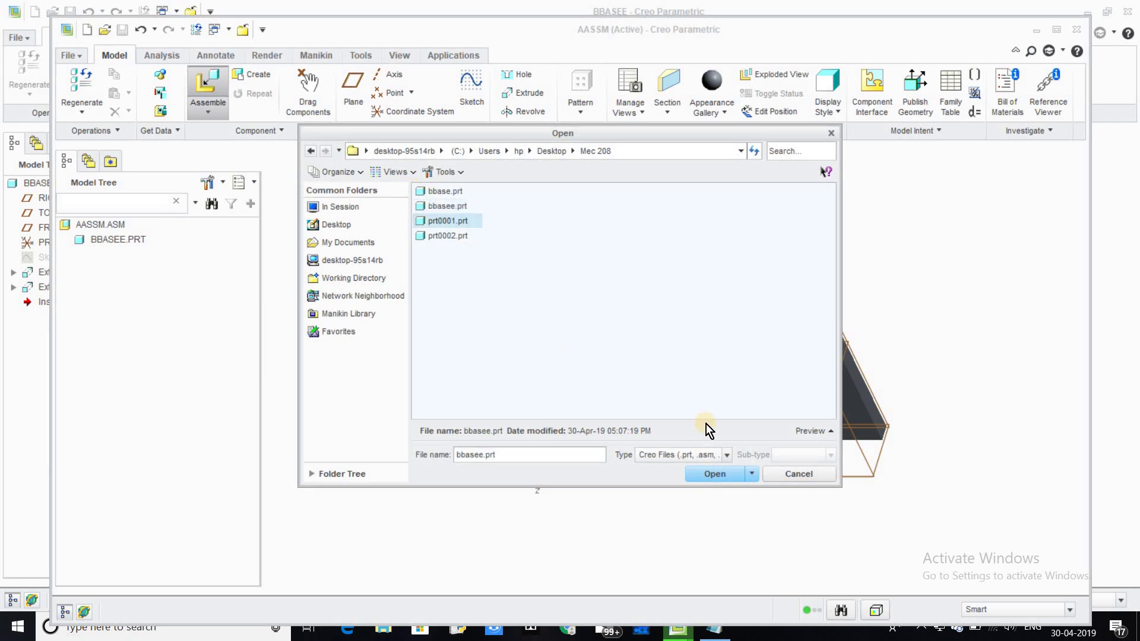
left_click(723, 473)
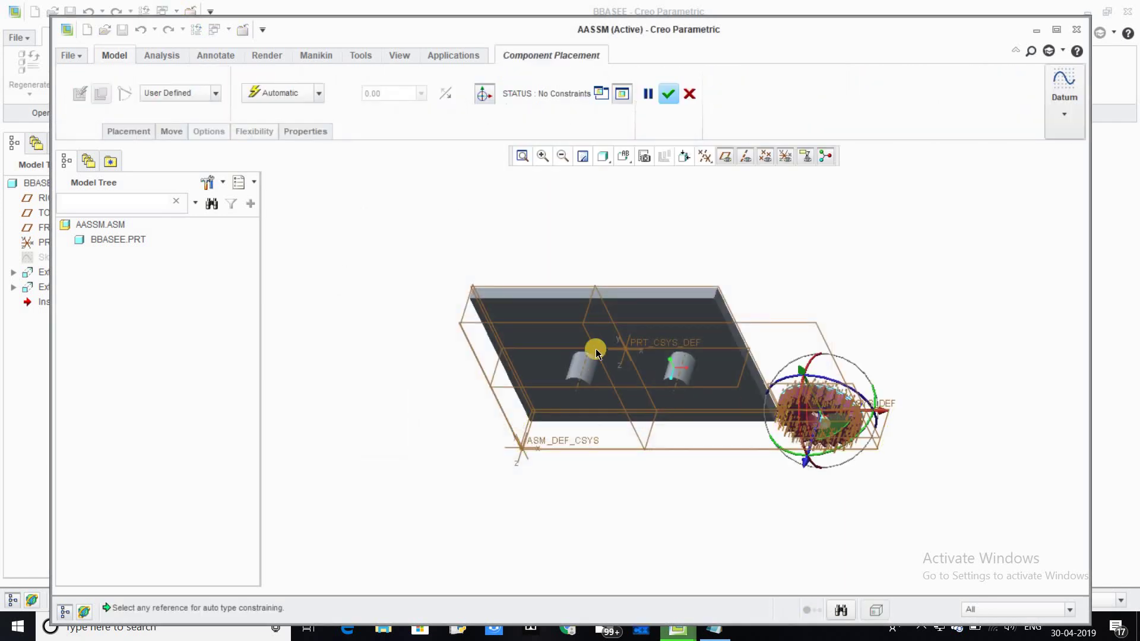
Step: Hide all datum display except axes and maximize the assembly window
left_click(701, 161)
left_click(716, 181)
left_click(736, 201)
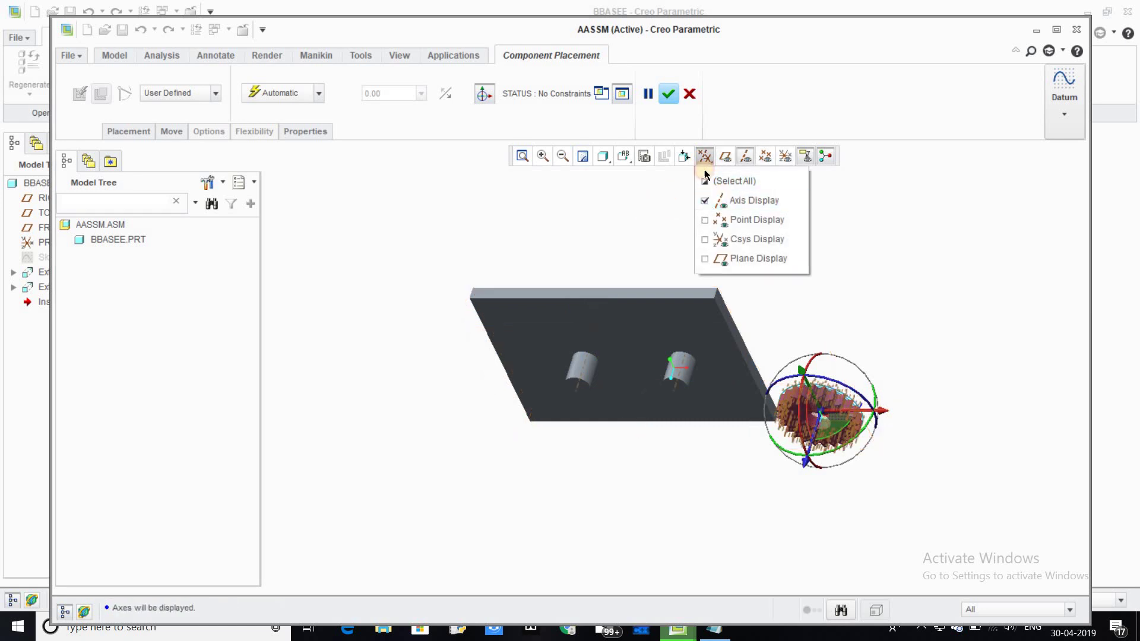
double_click(1020, 45)
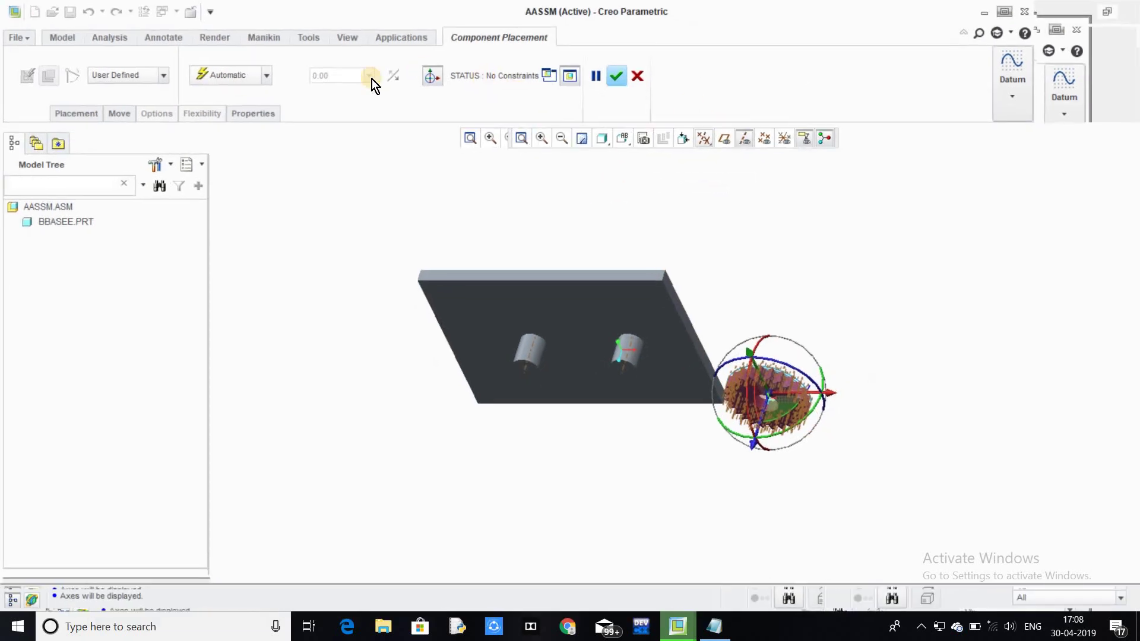
Step: Define a Pin connection for prt0001 and align its bore axis with axis A_1 of the base plate's pin
left_click(162, 76)
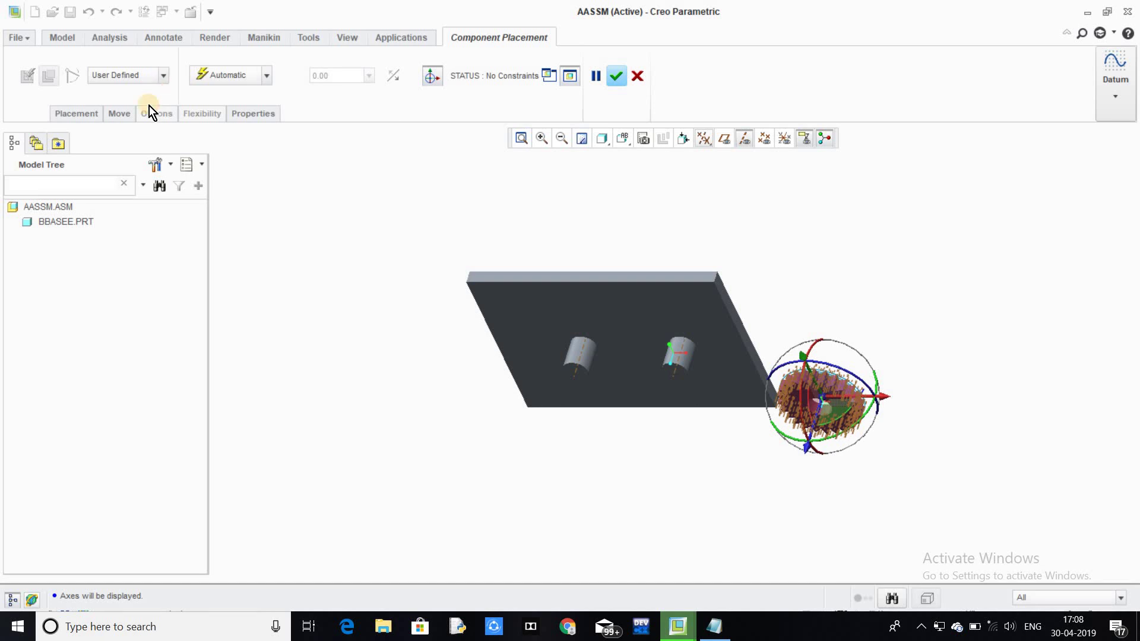
left_click(138, 118)
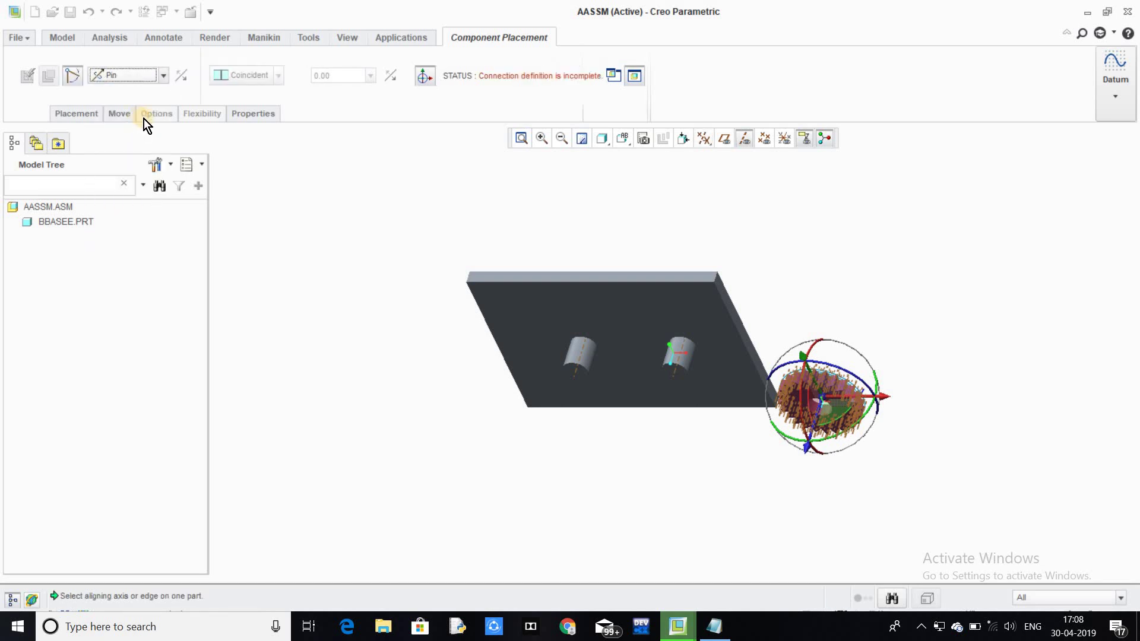
left_click(98, 113)
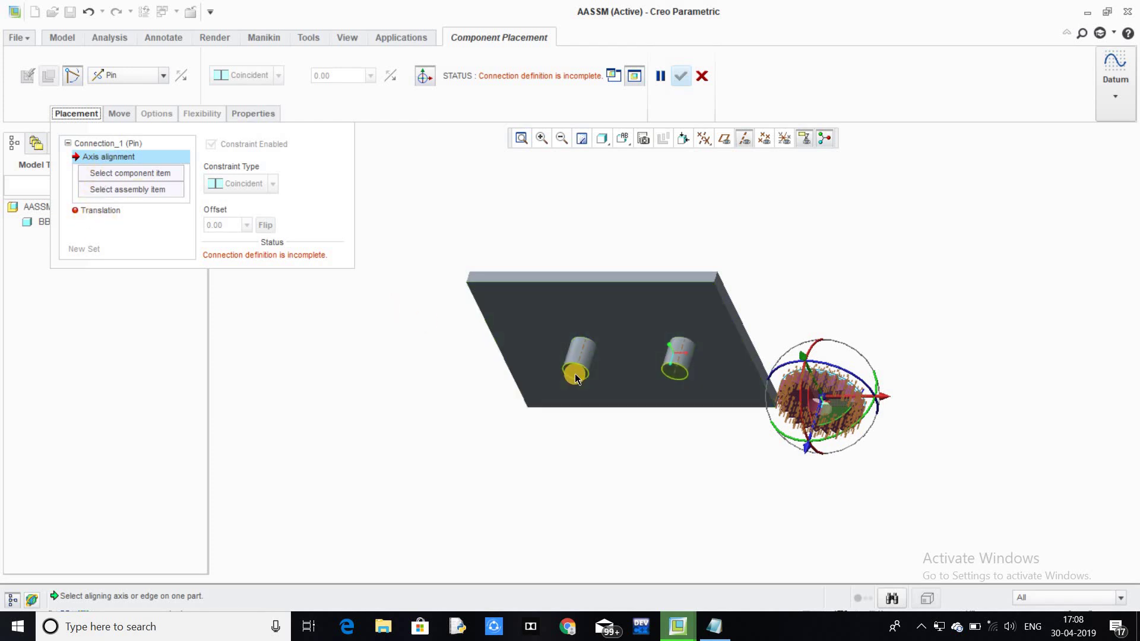
left_click(577, 375)
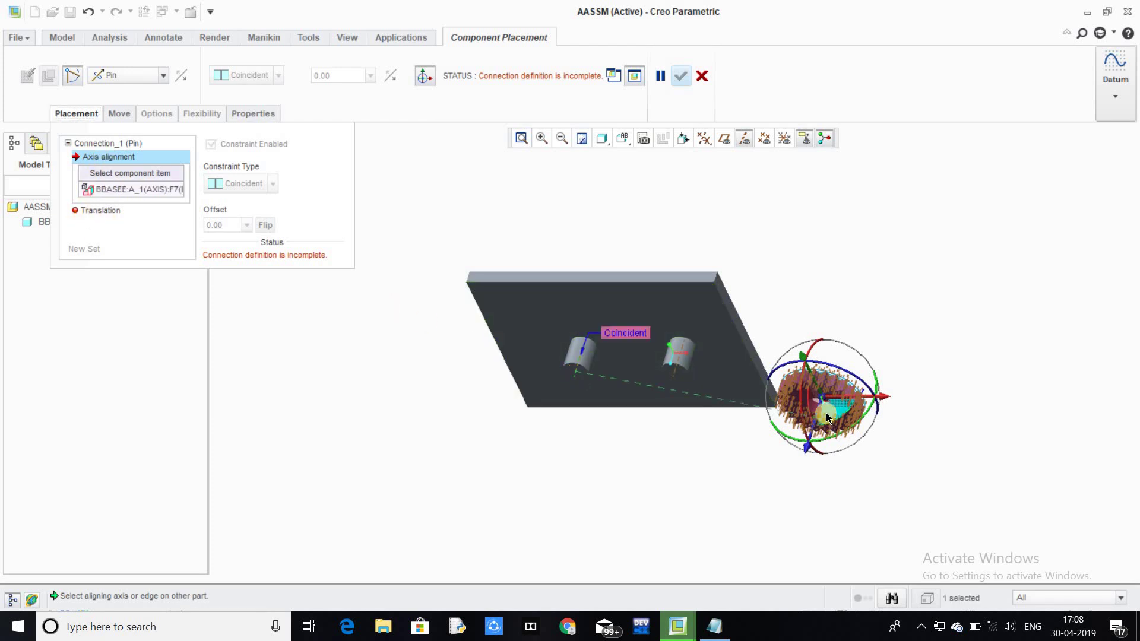
scroll(819, 408, "down", 3)
scroll(689, 414, "down", 5)
scroll(674, 287, "up", 3)
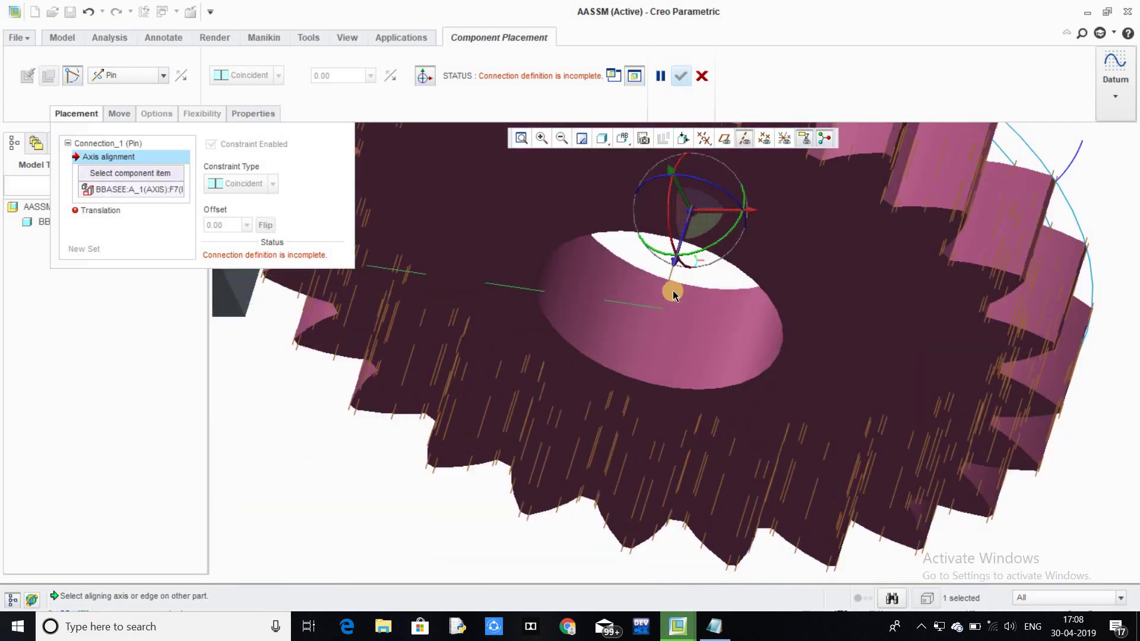
left_click(687, 330)
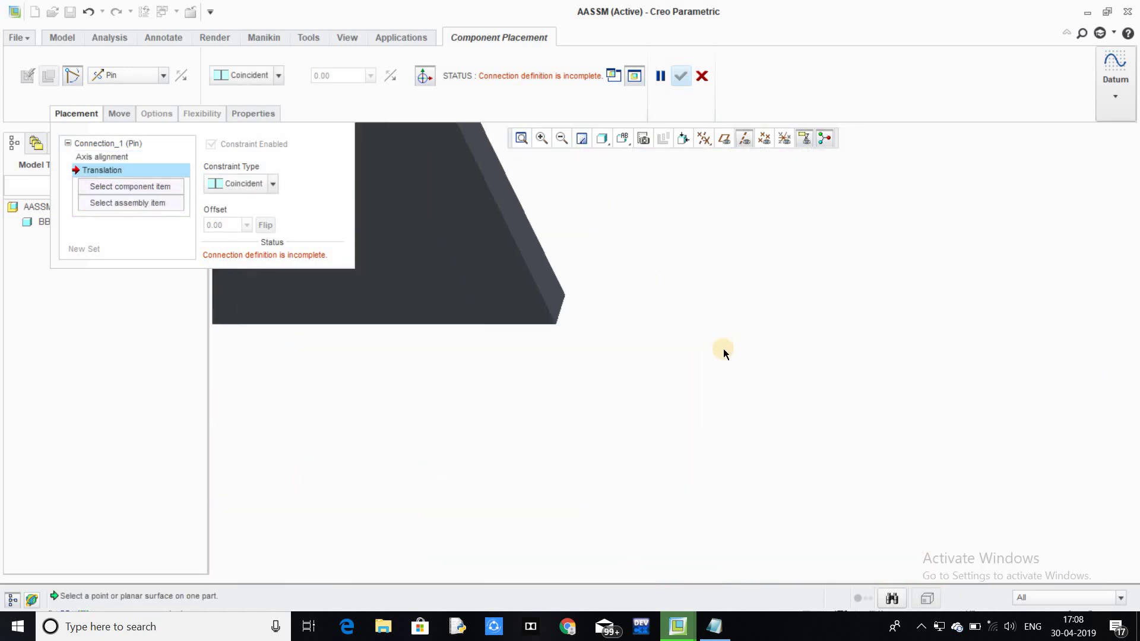
Step: Define the Pin connection's translation between the base plate's pin-side face and the flat face of gear prt0001
scroll(653, 342, "up", 3)
scroll(563, 315, "down", 3)
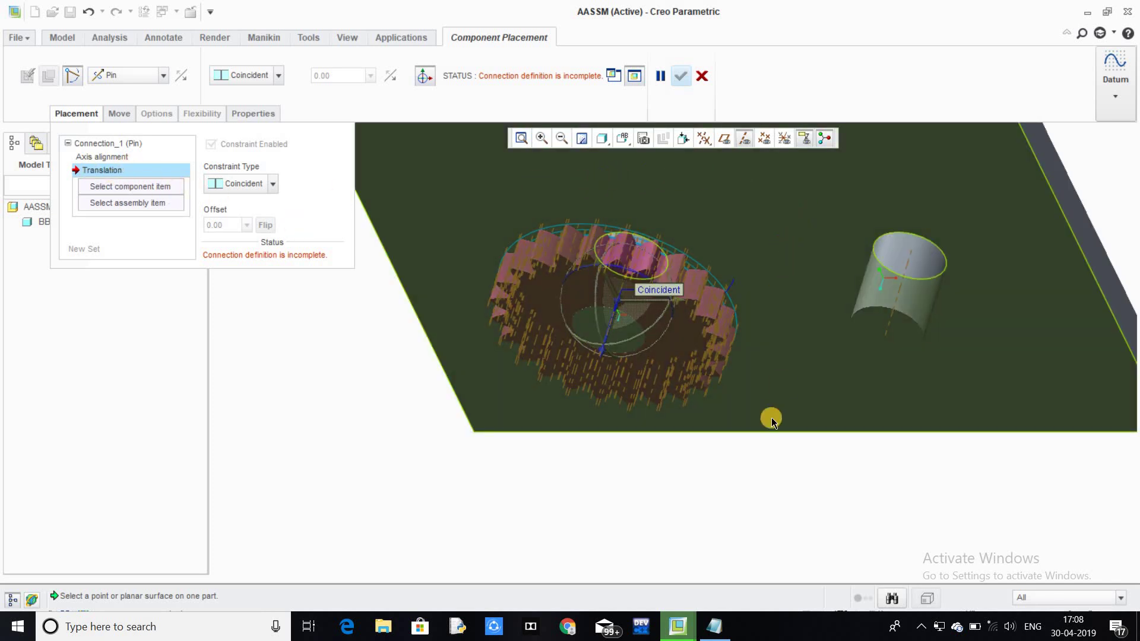
scroll(771, 412, "up", 5)
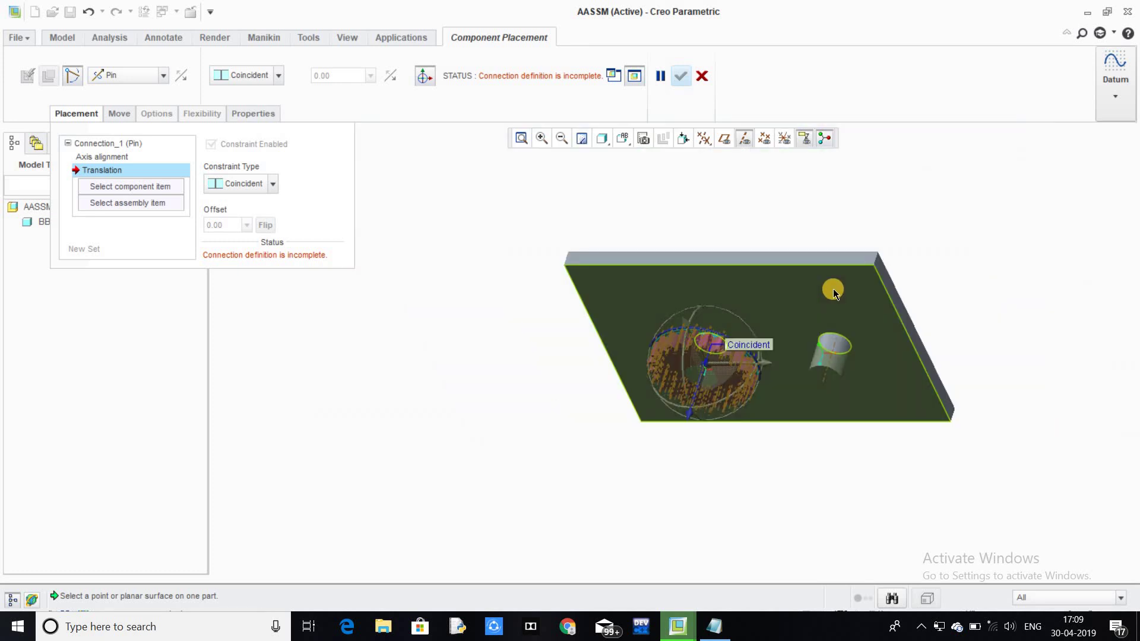
left_click(833, 294)
middle_click_drag(783, 326, 714, 324)
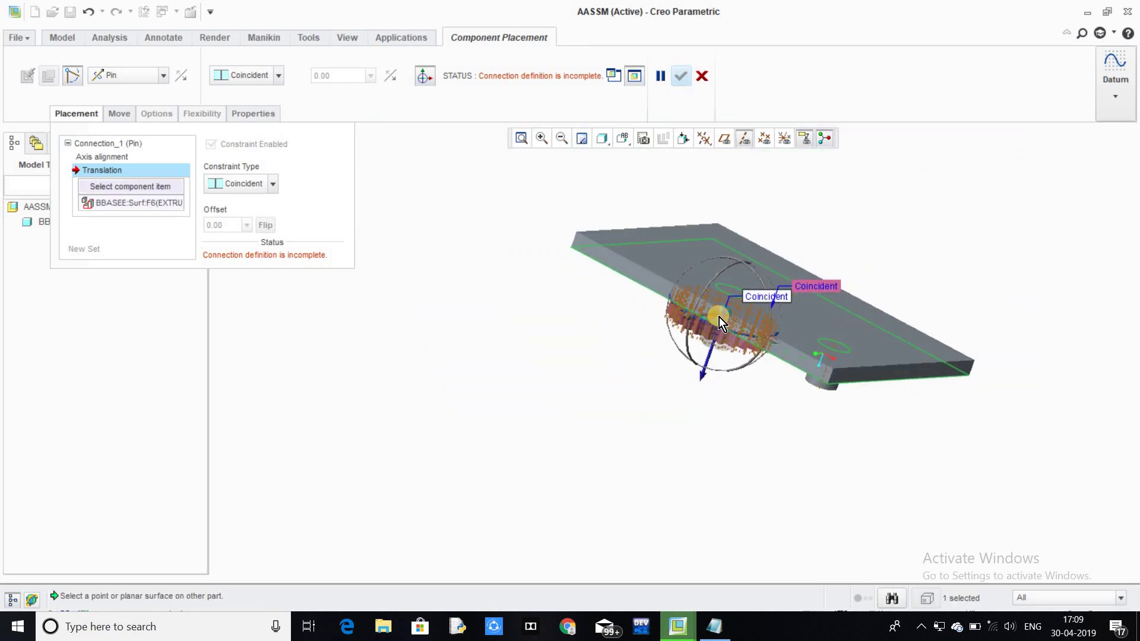
scroll(718, 317, "up", 6)
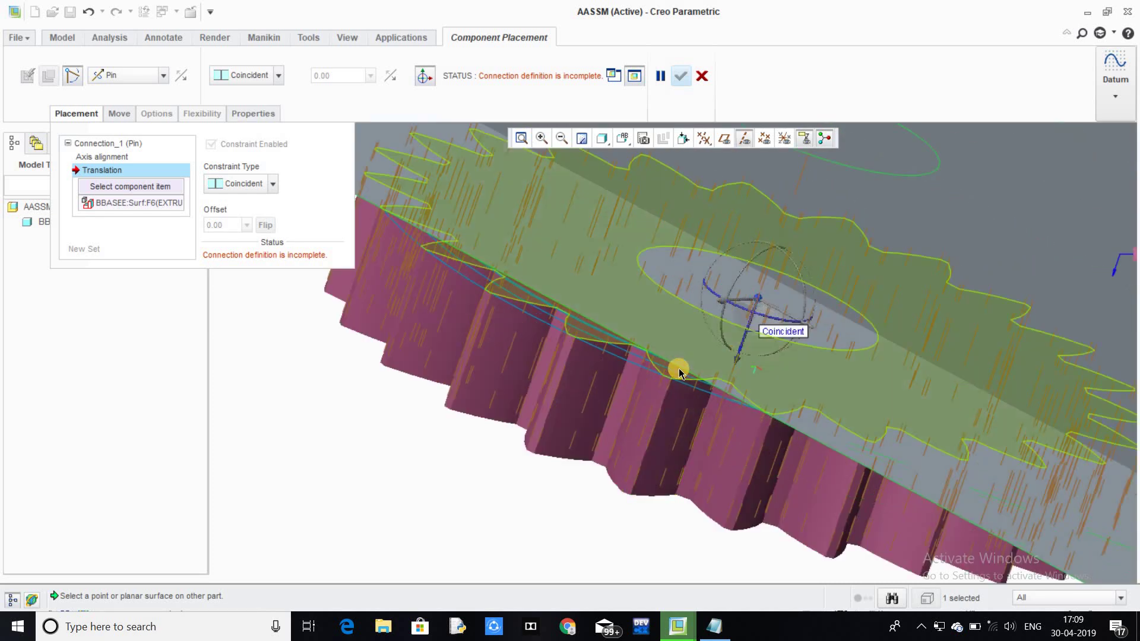
left_click(679, 372)
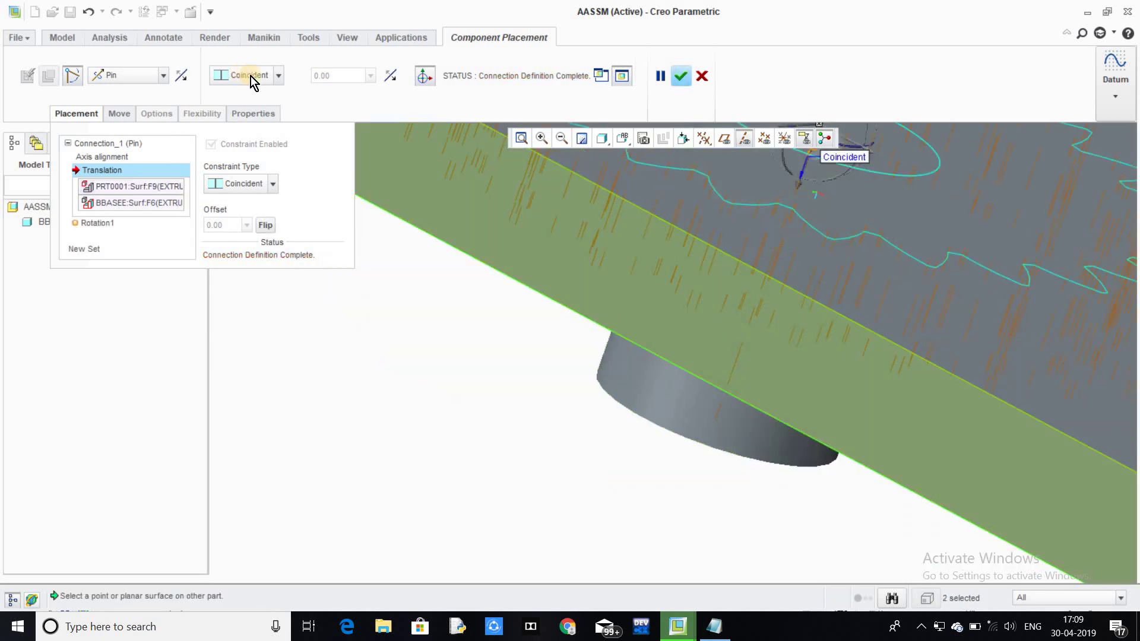
Step: Change the translation constraint of prt0001 to Distance with a 30 offset and accept the placement
left_click(279, 76)
left_click(247, 93)
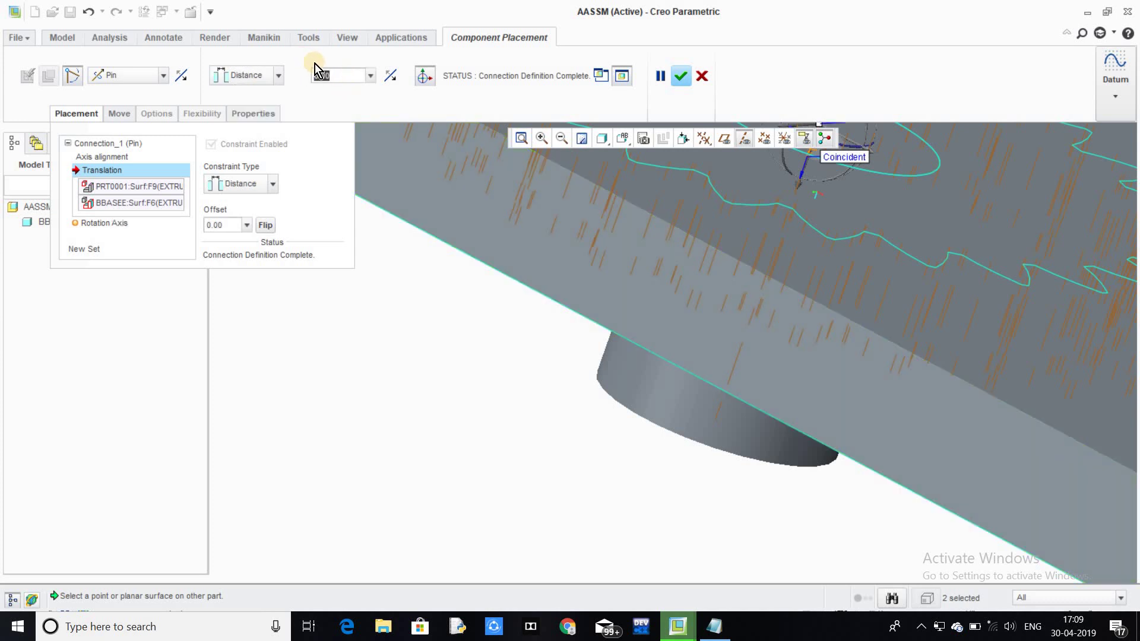
key("BackSpace")
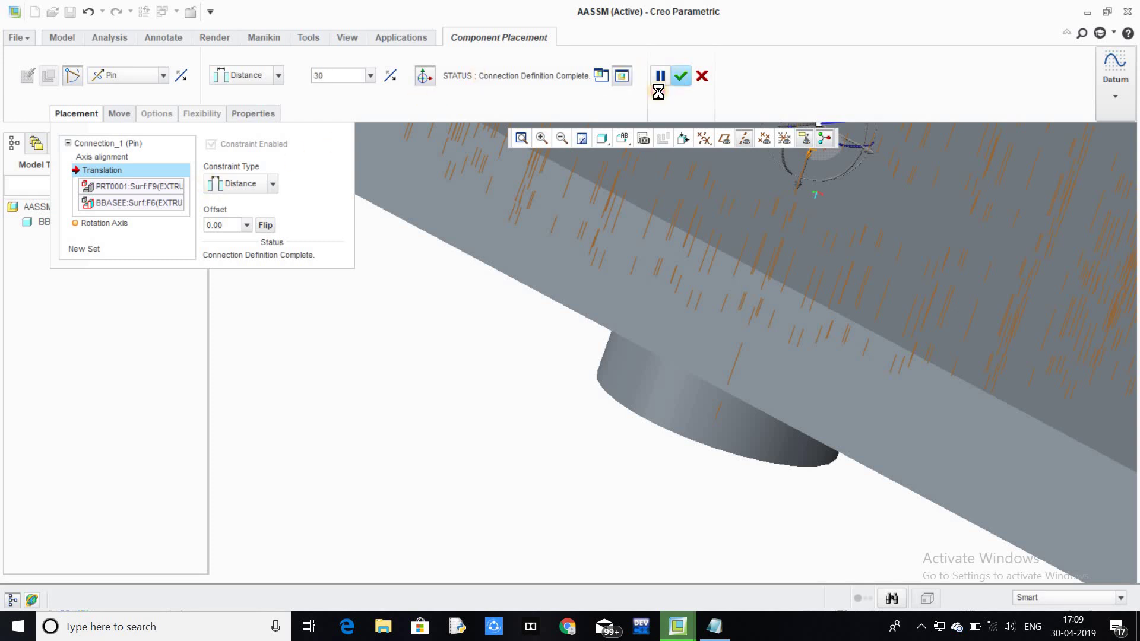
left_click(556, 343)
middle_click(556, 340)
middle_click_drag(556, 340, 553, 401)
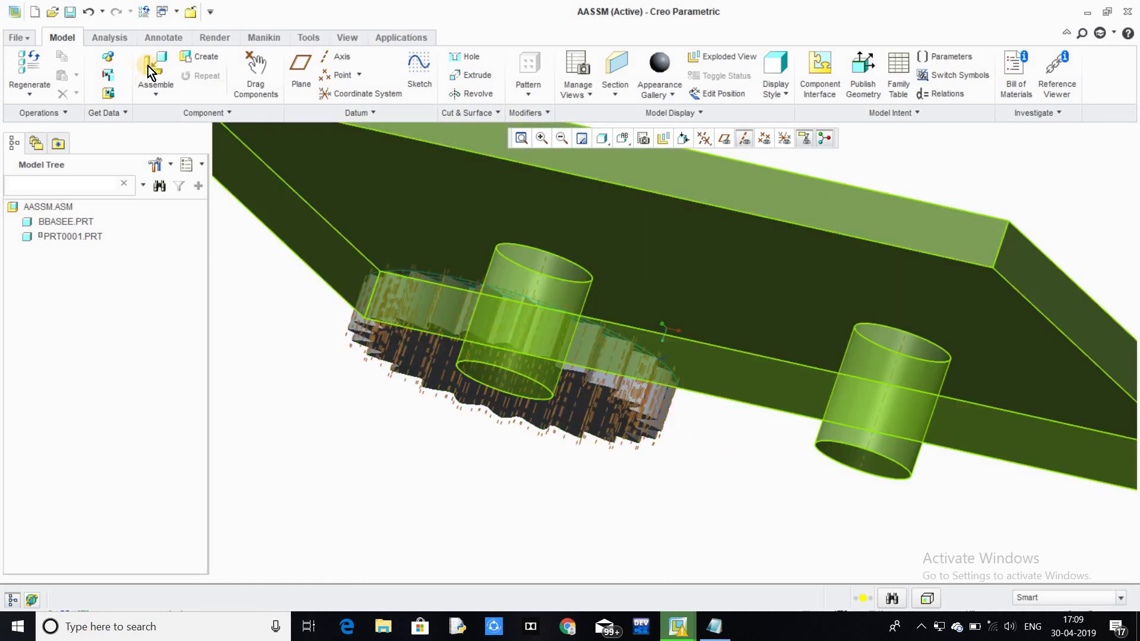
Step: Bring prt0002.prt from the Mec 208 folder into the assembly with a Pin connection
left_click(154, 68)
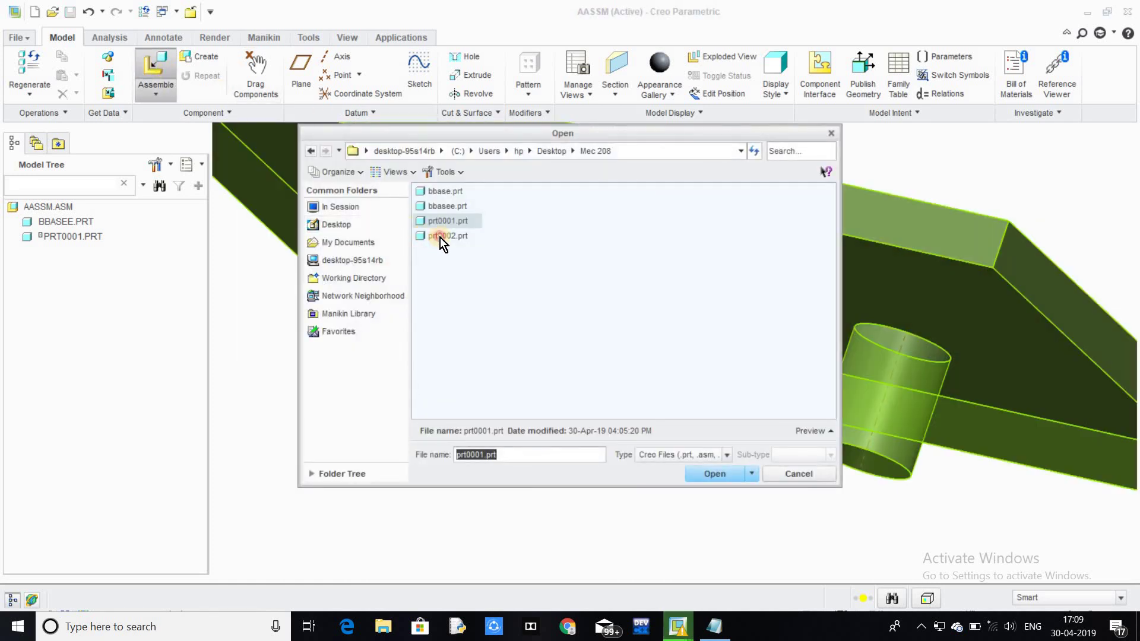
left_click(726, 477)
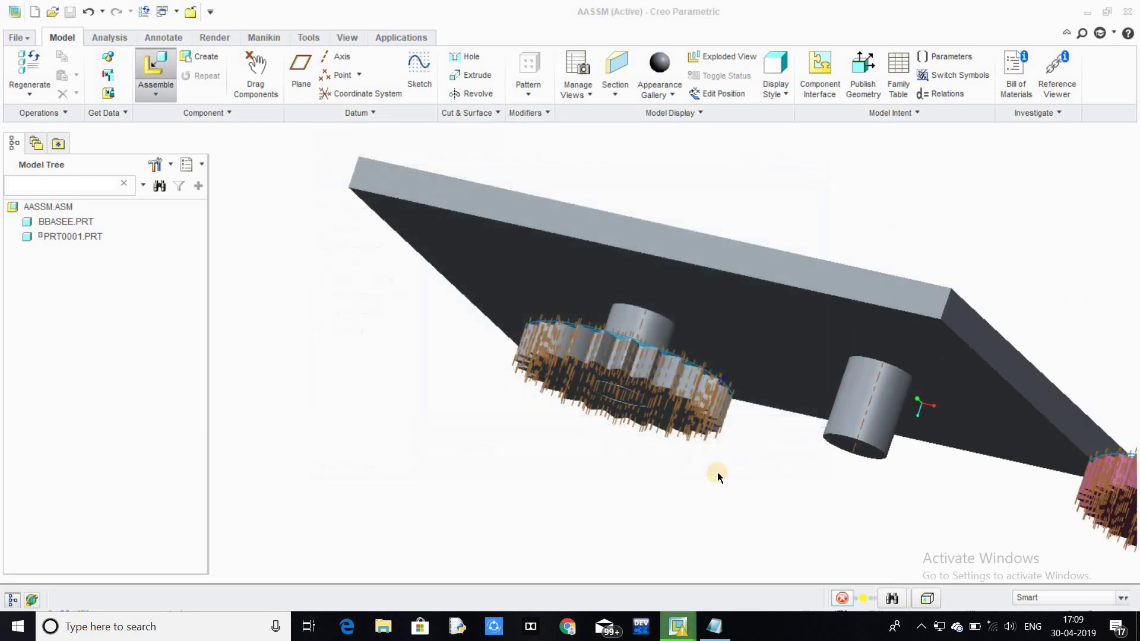
left_click(159, 80)
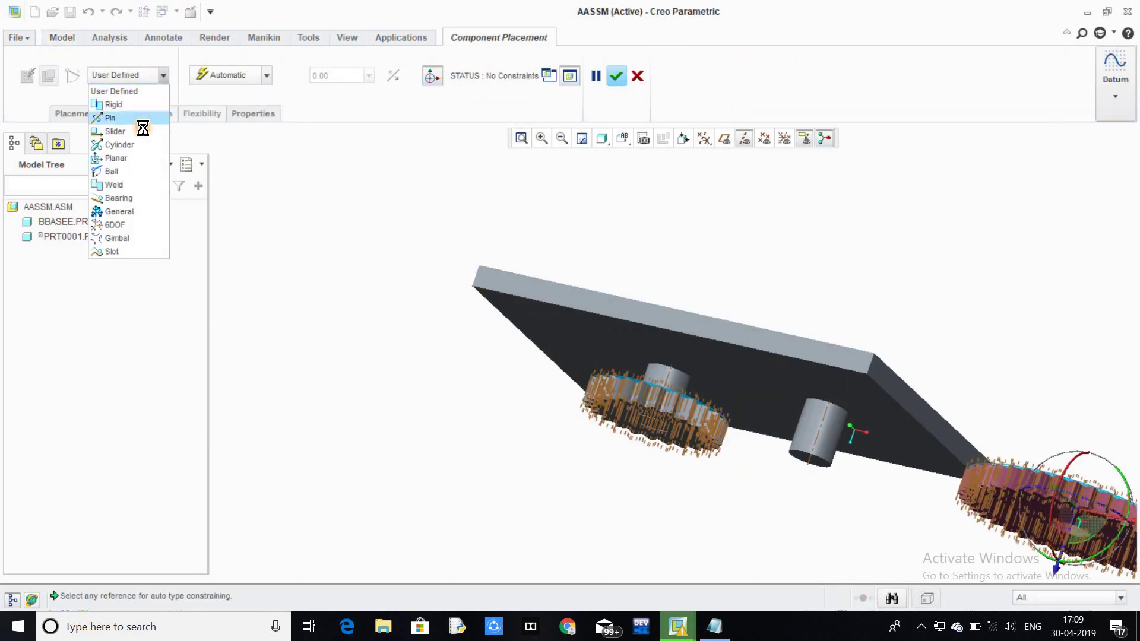
left_click(128, 117)
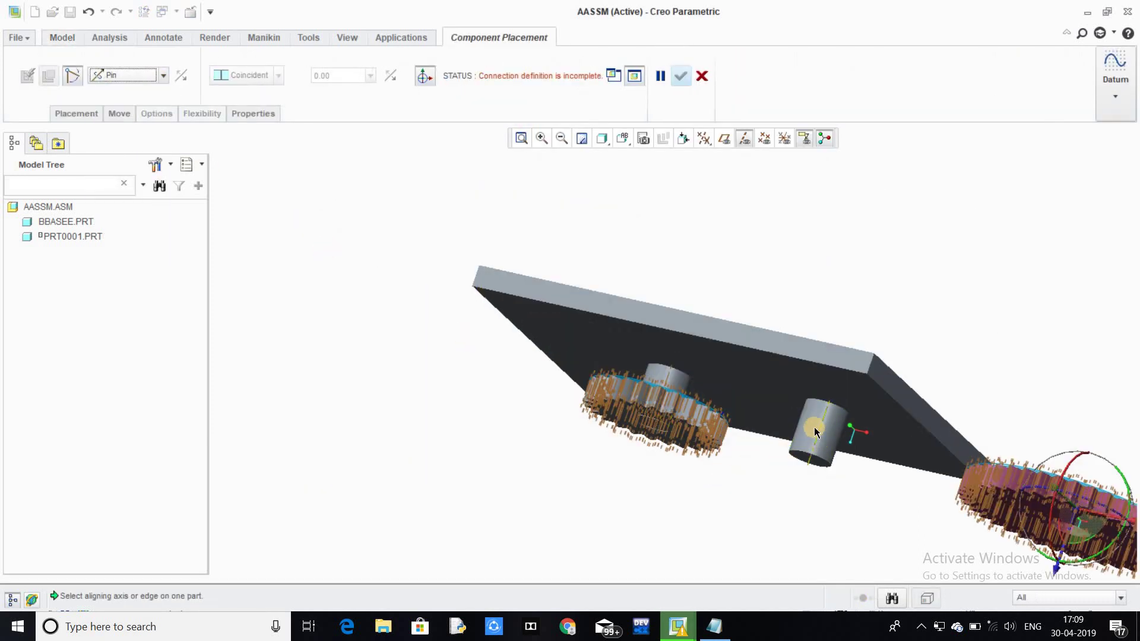
Step: Align the bore axis of gear prt0002 with the axis of the base plate's free pin
middle_click_drag(781, 454, 795, 454)
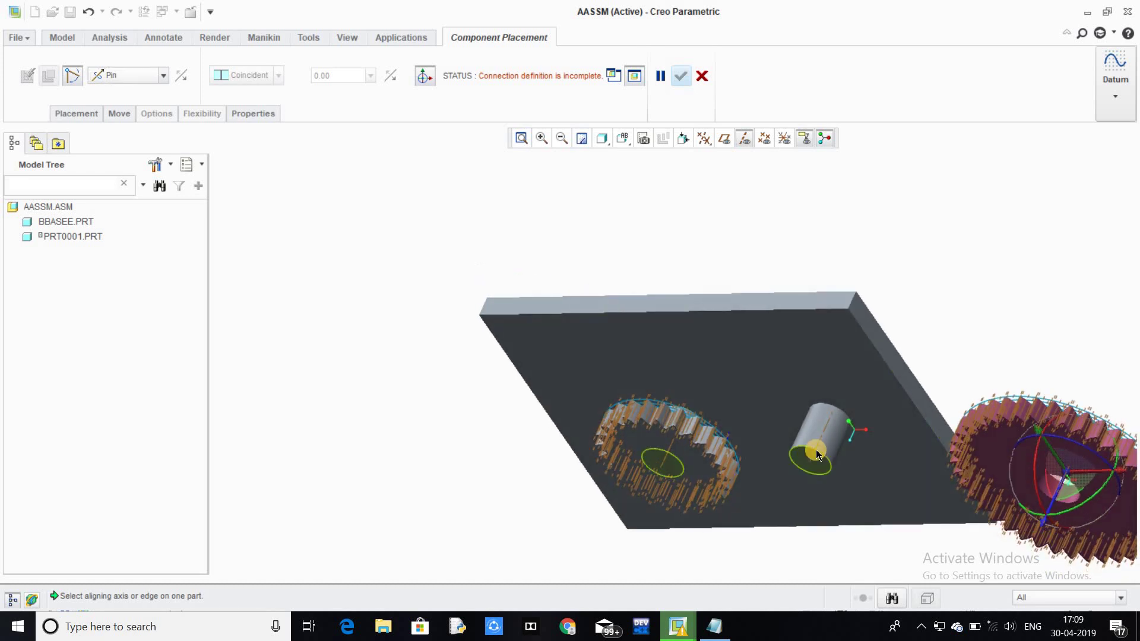
left_click(788, 456)
scroll(859, 474, "up", 5)
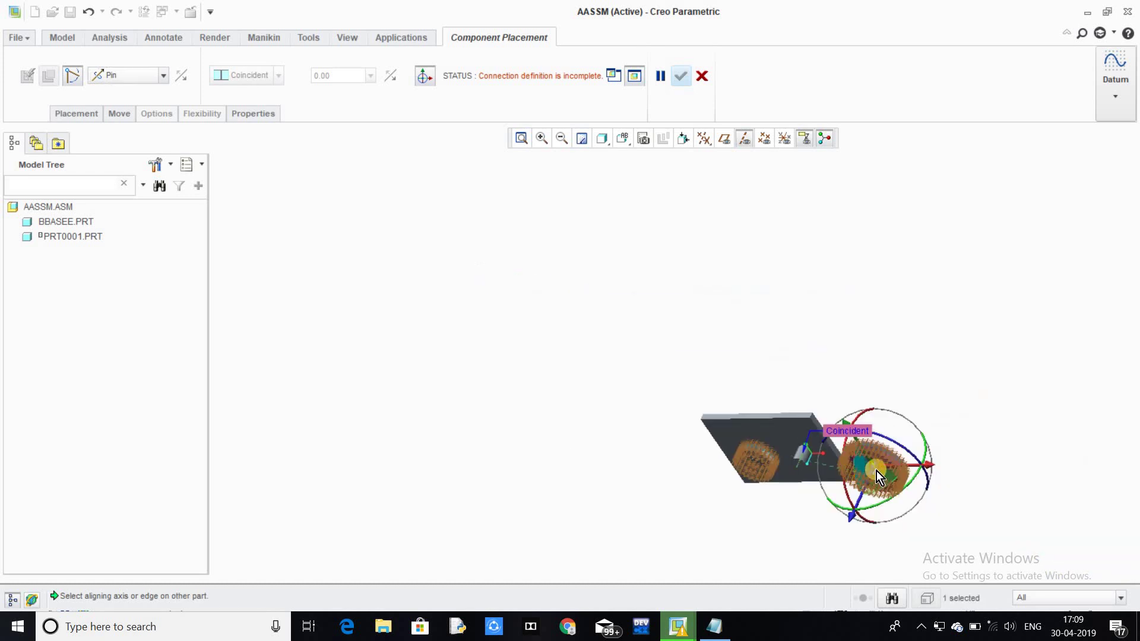
scroll(876, 468, "down", 10)
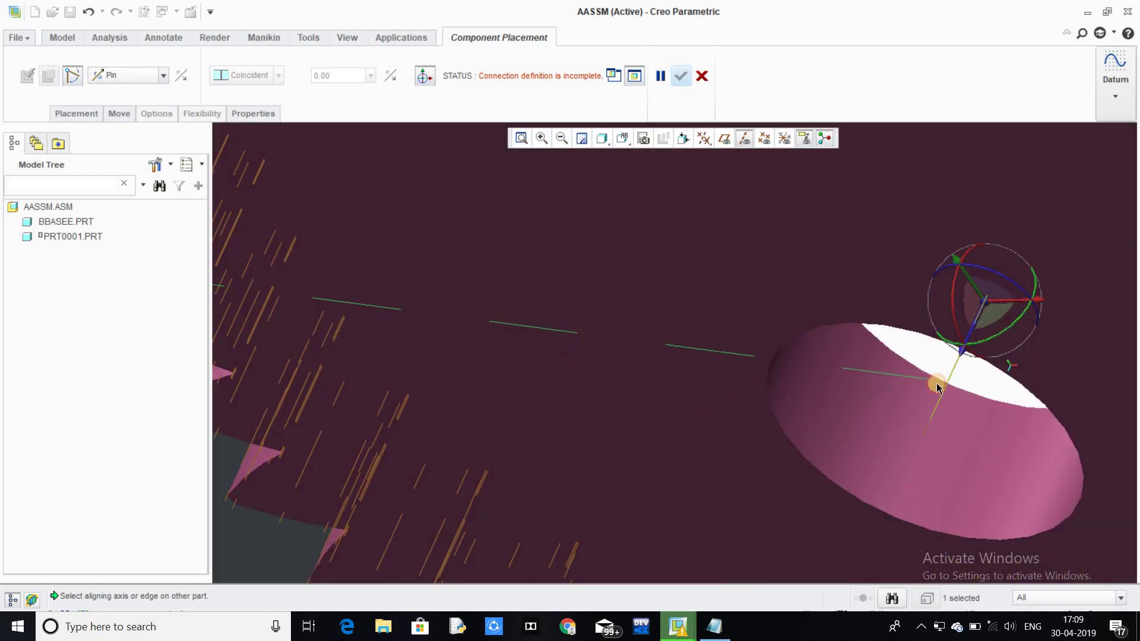
scroll(942, 389, "up", 3)
left_click(940, 387)
Step: Define the translation of prt0002 between the base plate's pin-side face and the larger gear's flat face
scroll(842, 351, "down", 8)
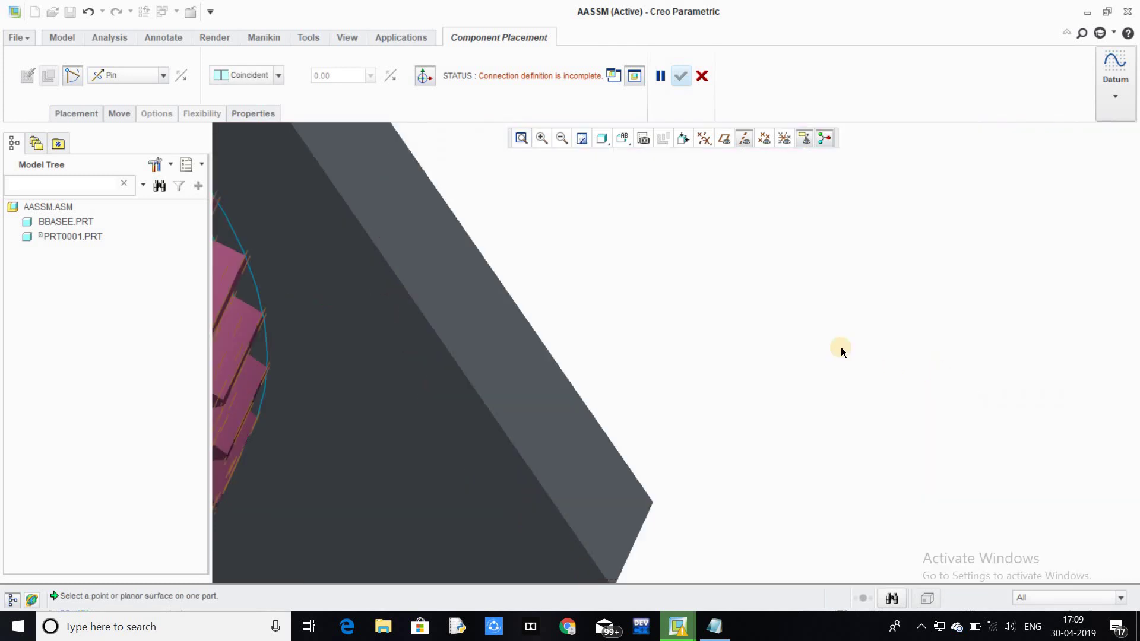
scroll(730, 269, "up", 5)
left_click(735, 269)
scroll(727, 306, "up", 2)
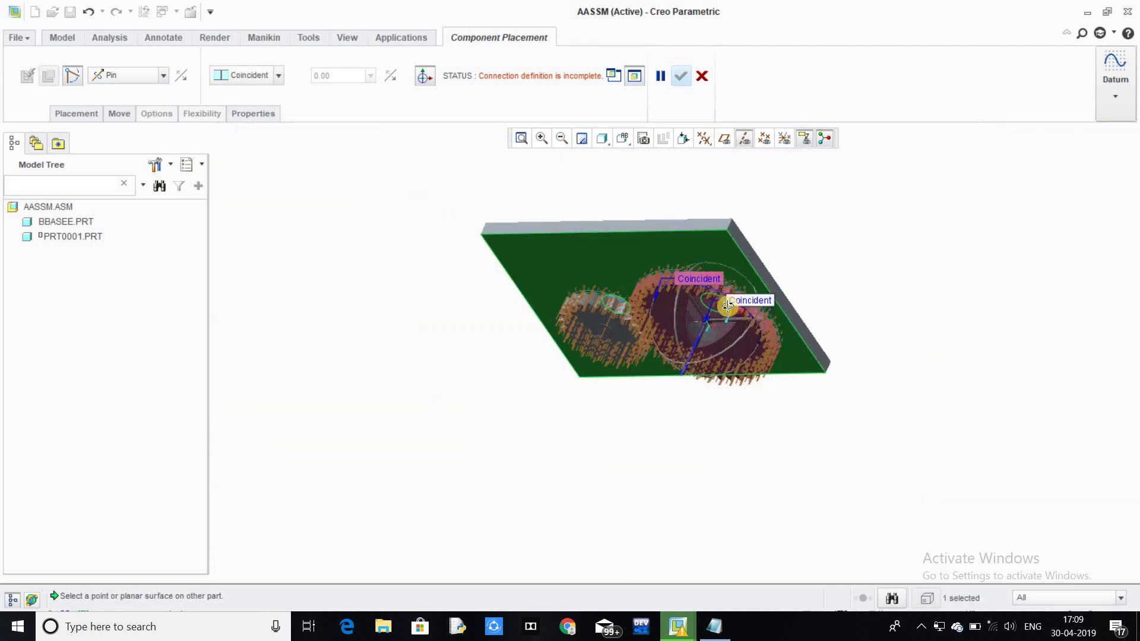
middle_click_drag(727, 306, 746, 344)
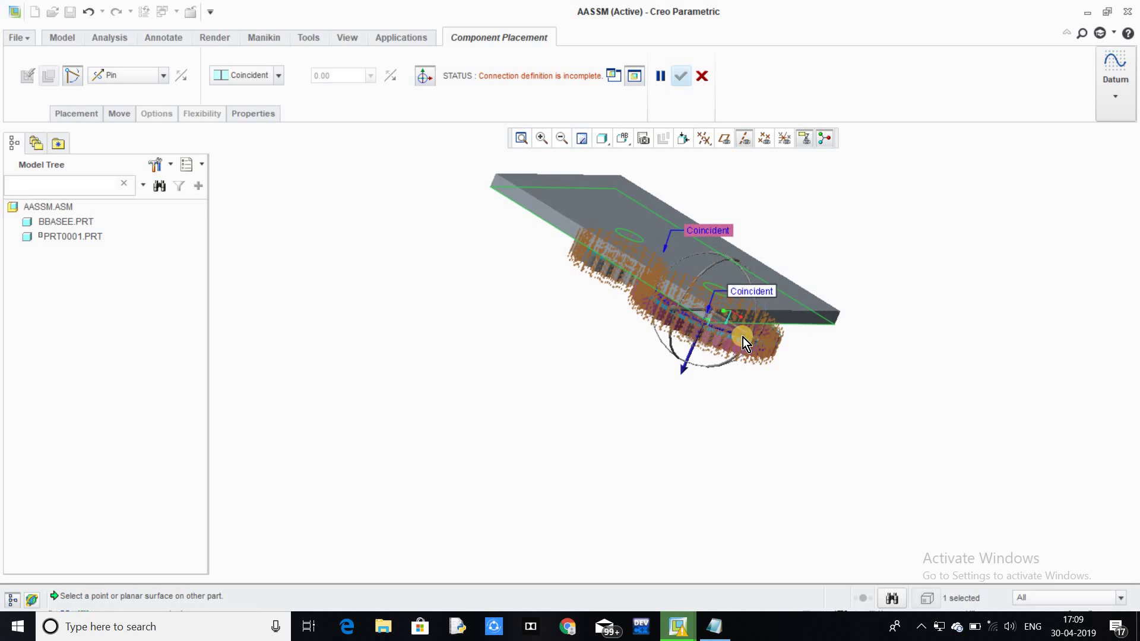
scroll(751, 333, "down", 6)
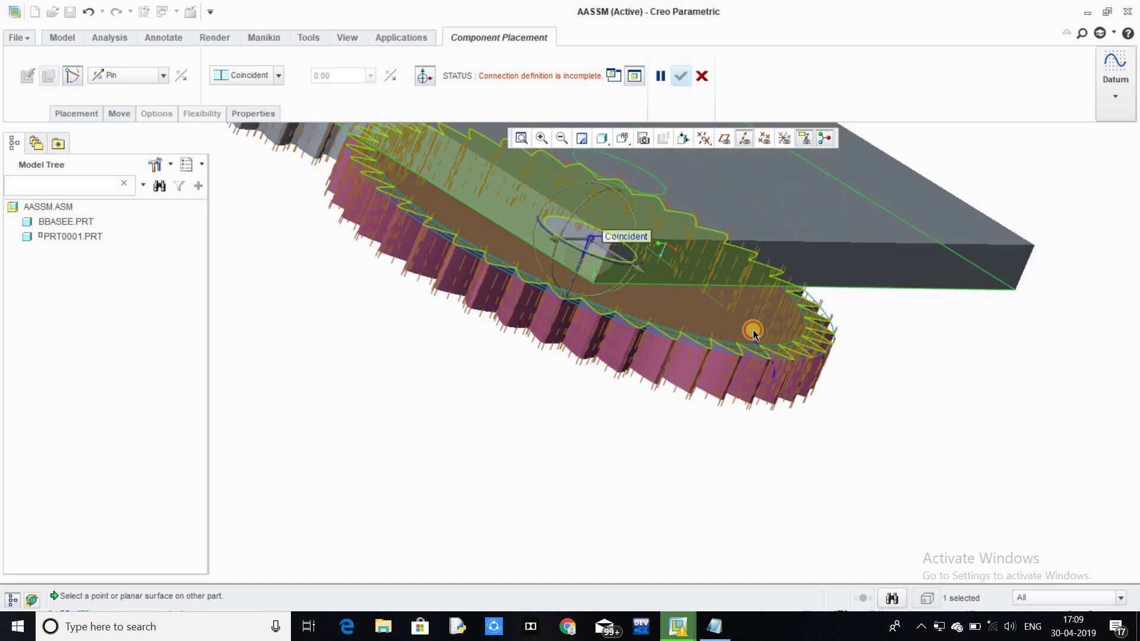
left_click(753, 332)
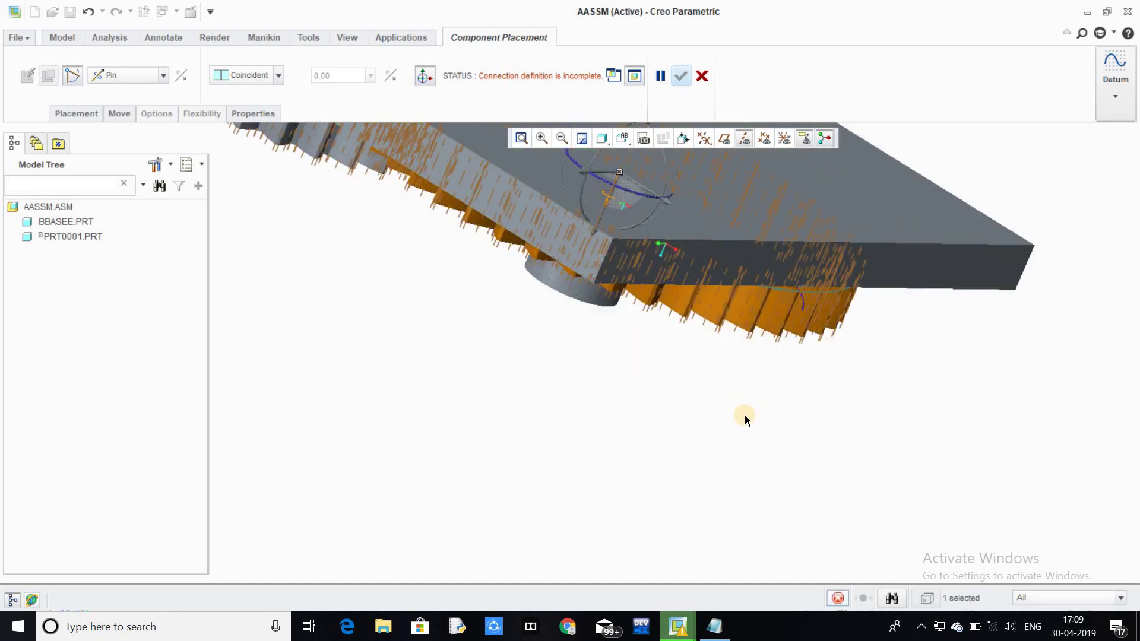
Step: Change the translation constraint of prt0002 to Distance with a 30 offset and accept the placement
left_click(278, 76)
left_click(244, 94)
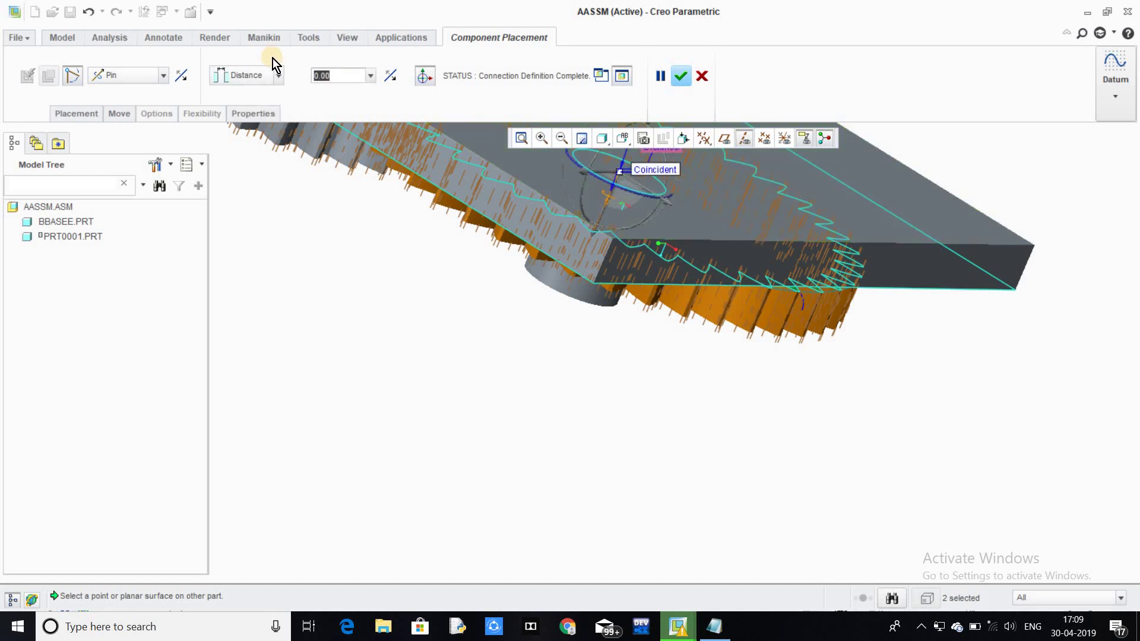
type("33")
key("BackSpace")
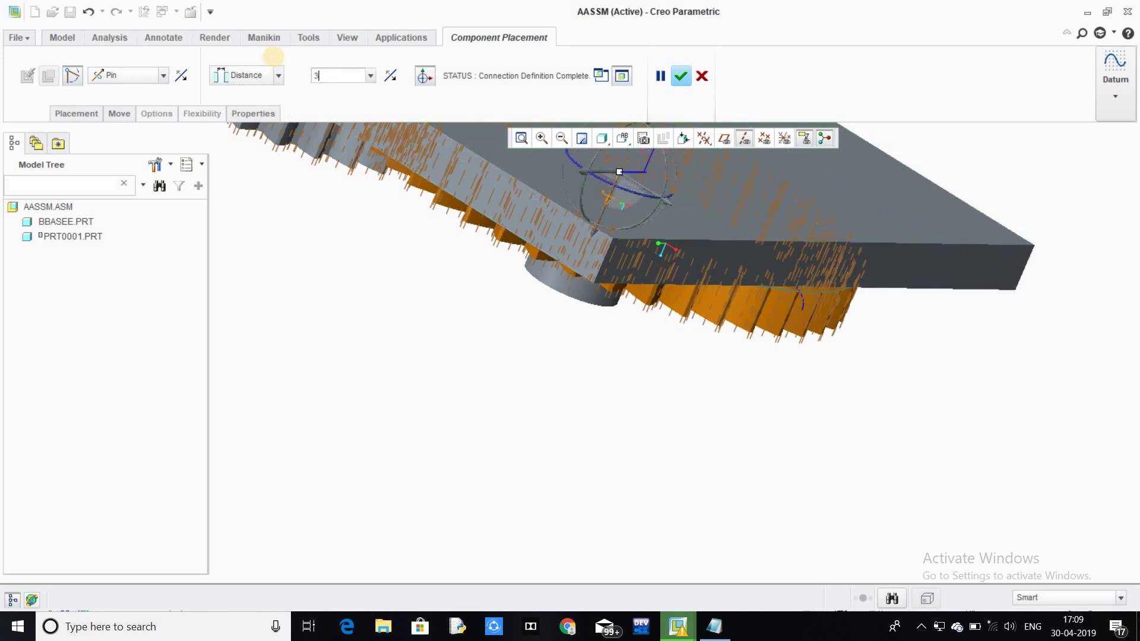
type("0")
key("Return")
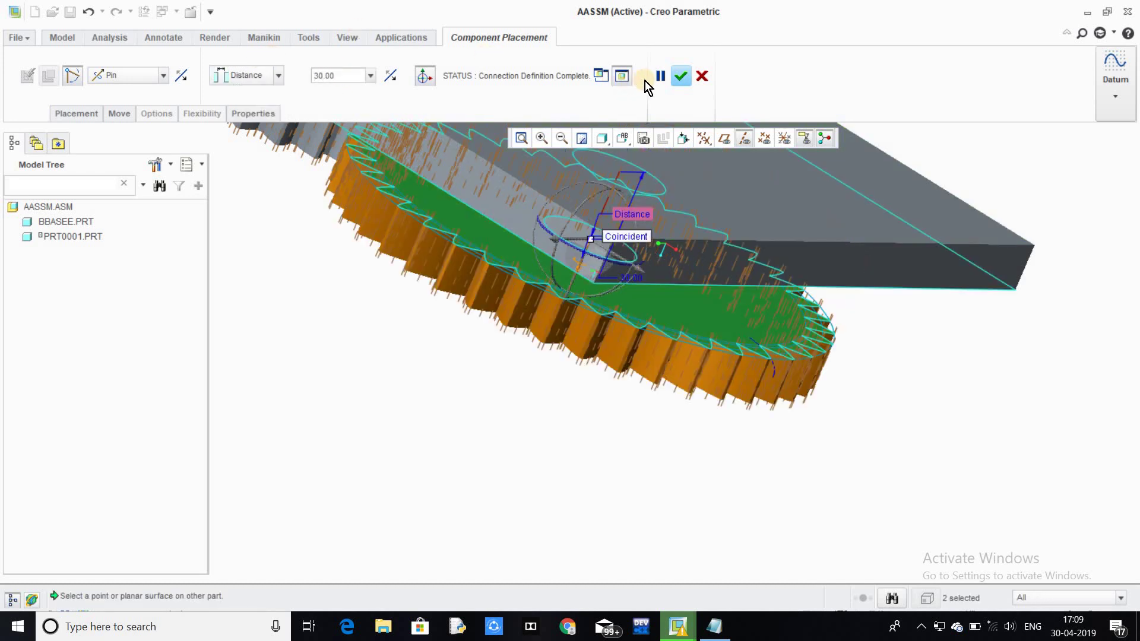
left_click(681, 75)
Step: Look at the two gears face-on and set the display style to Shading With Edges
middle_click_drag(490, 439, 657, 318)
middle_click_drag(801, 269, 819, 211)
left_click(467, 198)
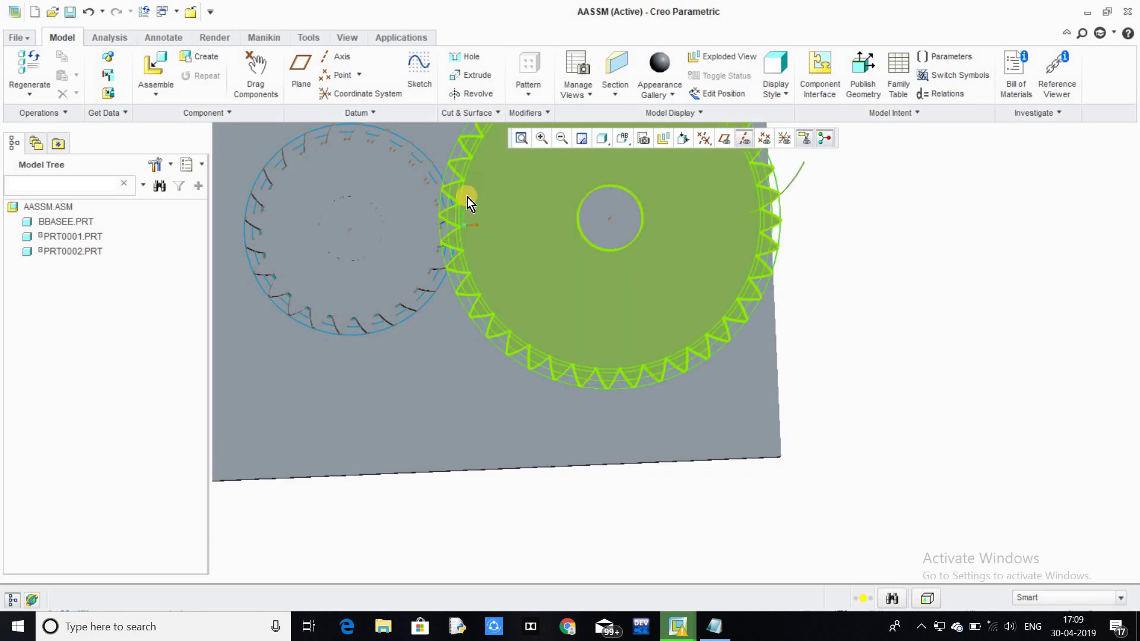
middle_click_drag(425, 223, 493, 300)
scroll(611, 262, "up", 5)
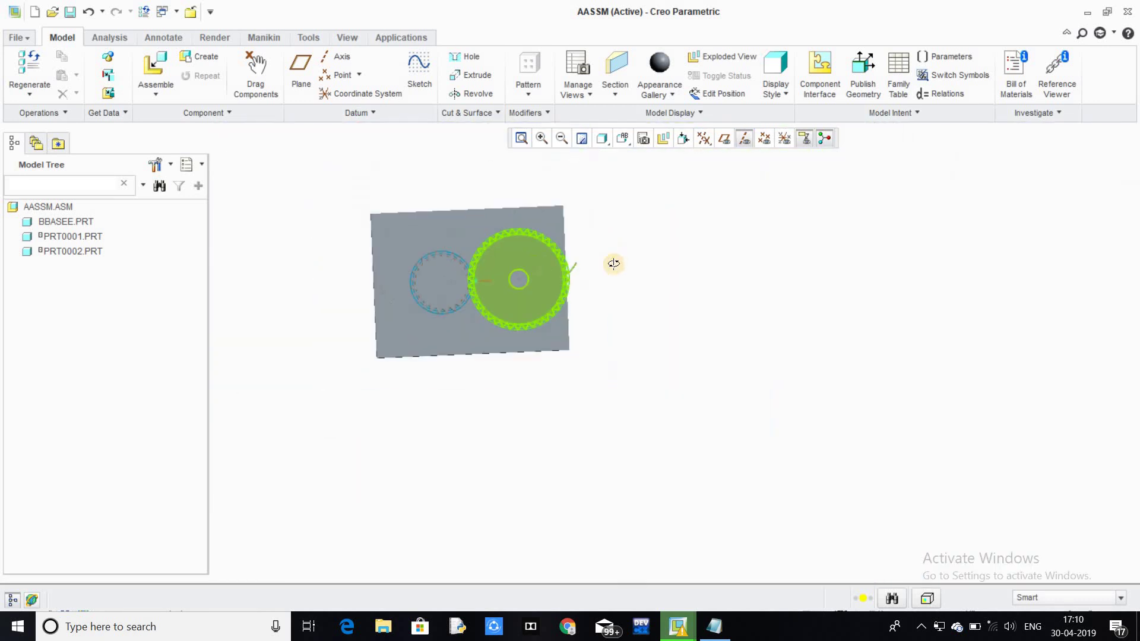
mouse_move(610, 262)
middle_mouse_down()
mouse_move(593, 222)
mouse_move(590, 249)
mouse_move(613, 272)
mouse_move(605, 265)
middle_mouse_up()
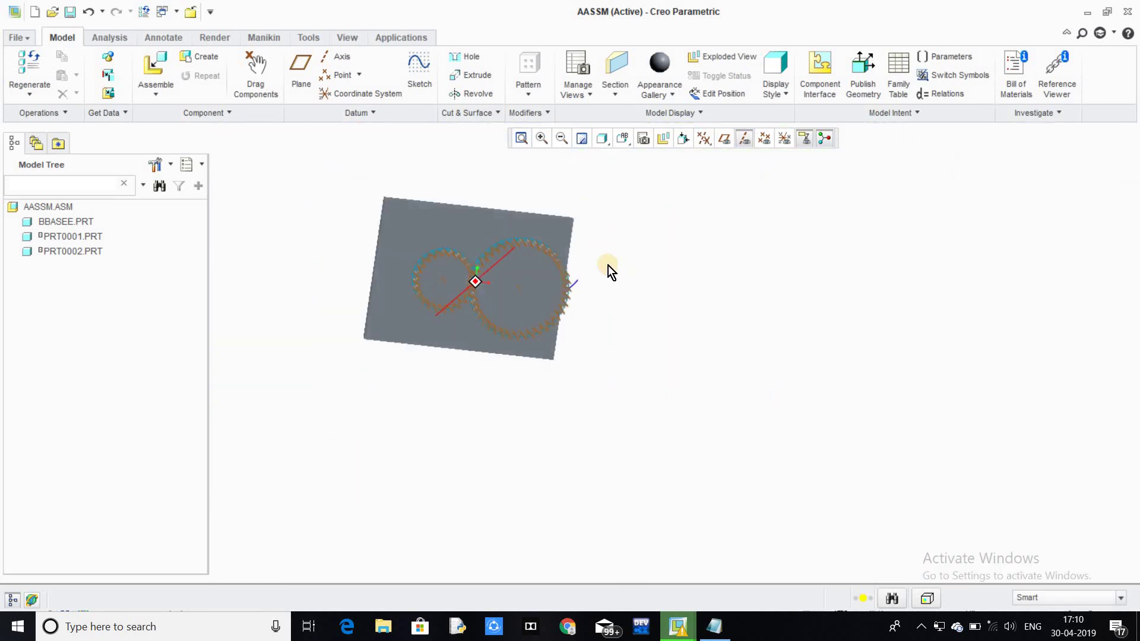
left_click(625, 144)
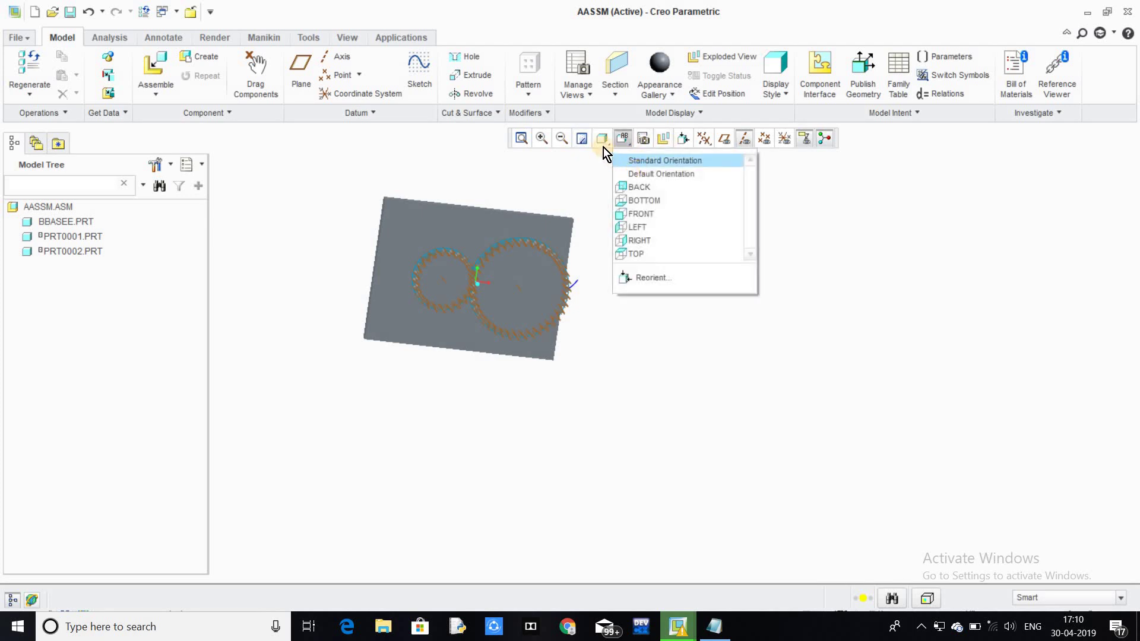
left_click(603, 142)
left_click(629, 159)
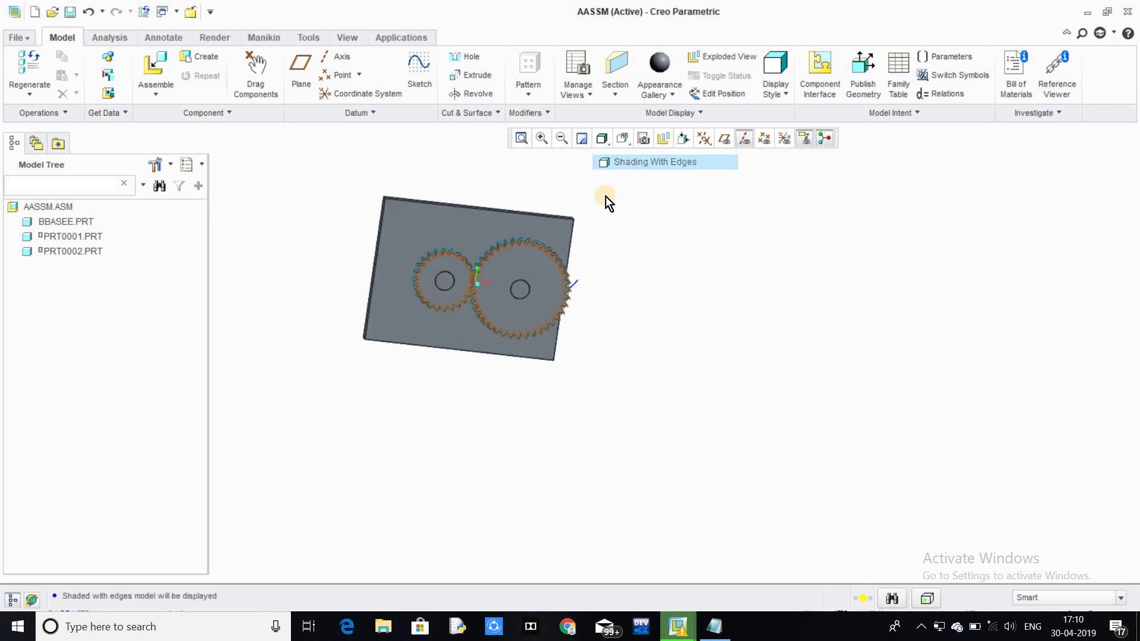
Step: Apply the orange-gold appearance from My Appearances to the larger gear, prt0002
left_click(650, 99)
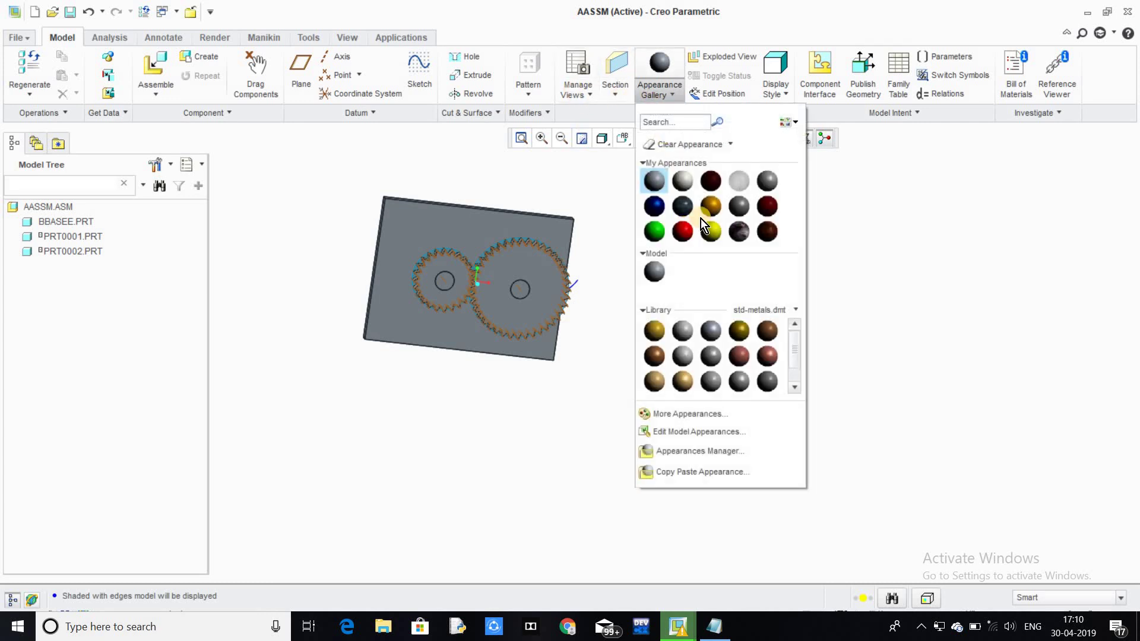
left_click(714, 209)
left_click(525, 267)
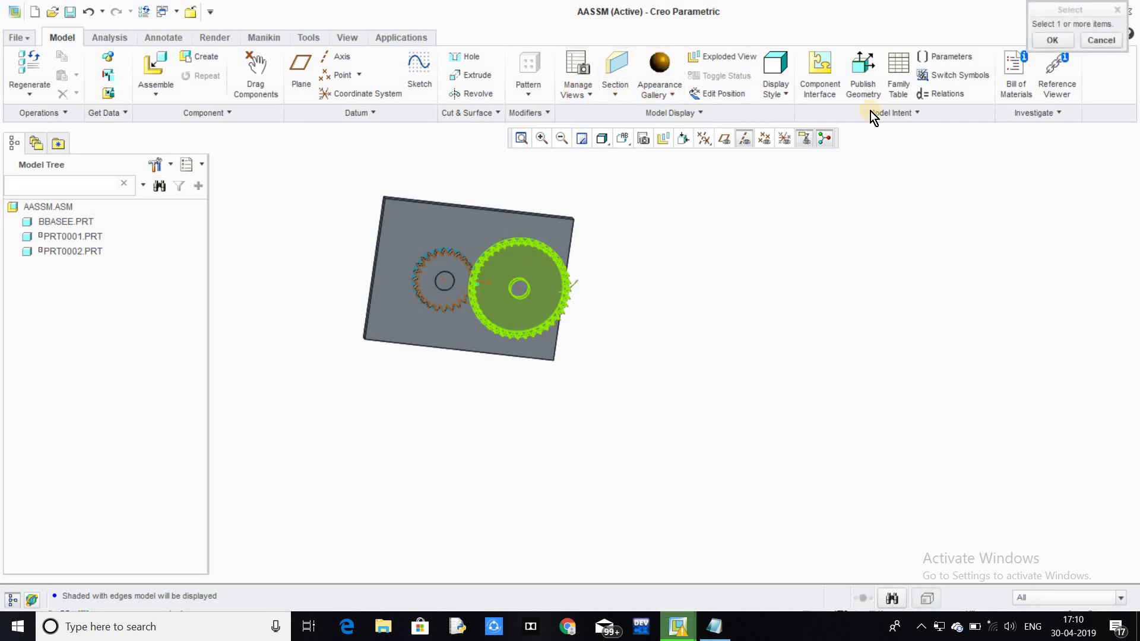
left_click(1066, 42)
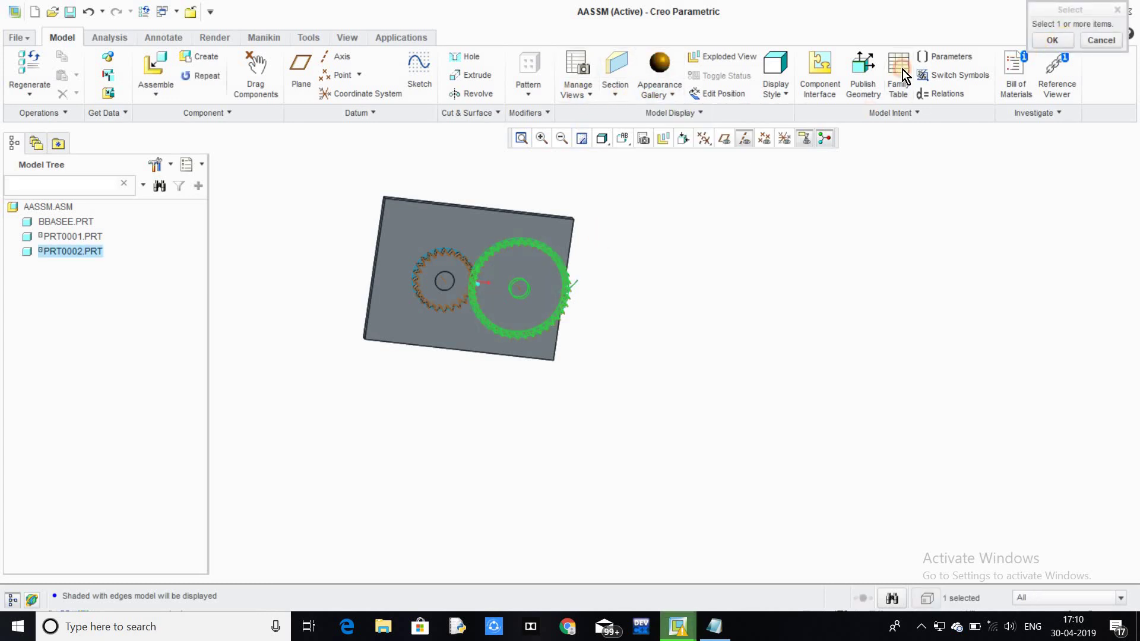
Step: Apply the yellow appearance from My Appearances to the smaller gear, prt0001
left_click(663, 91)
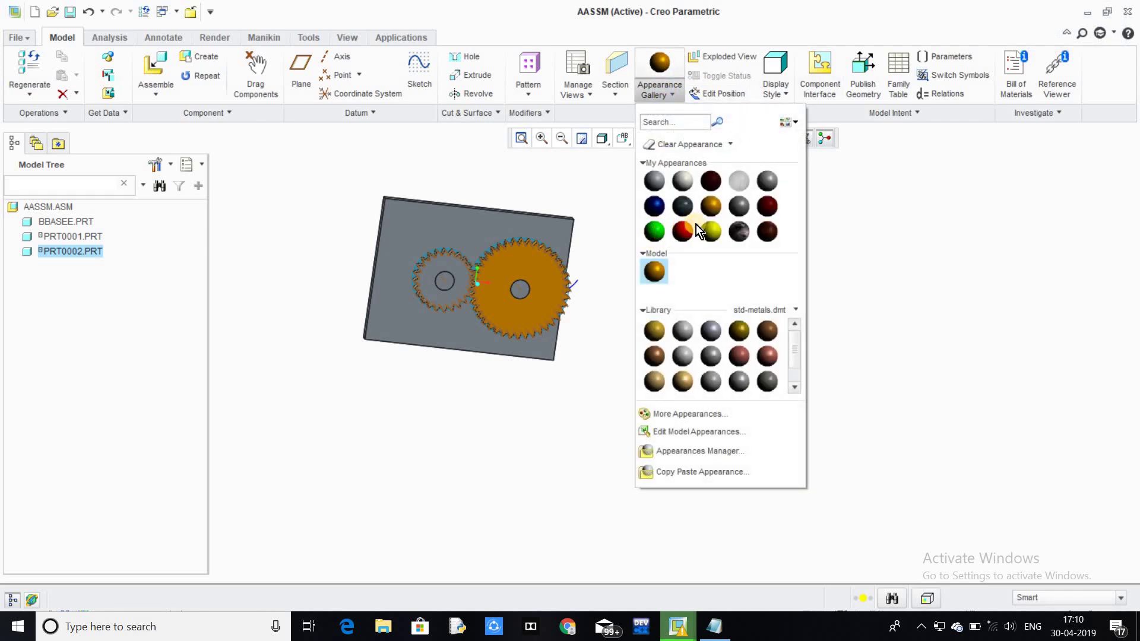
left_click(710, 231)
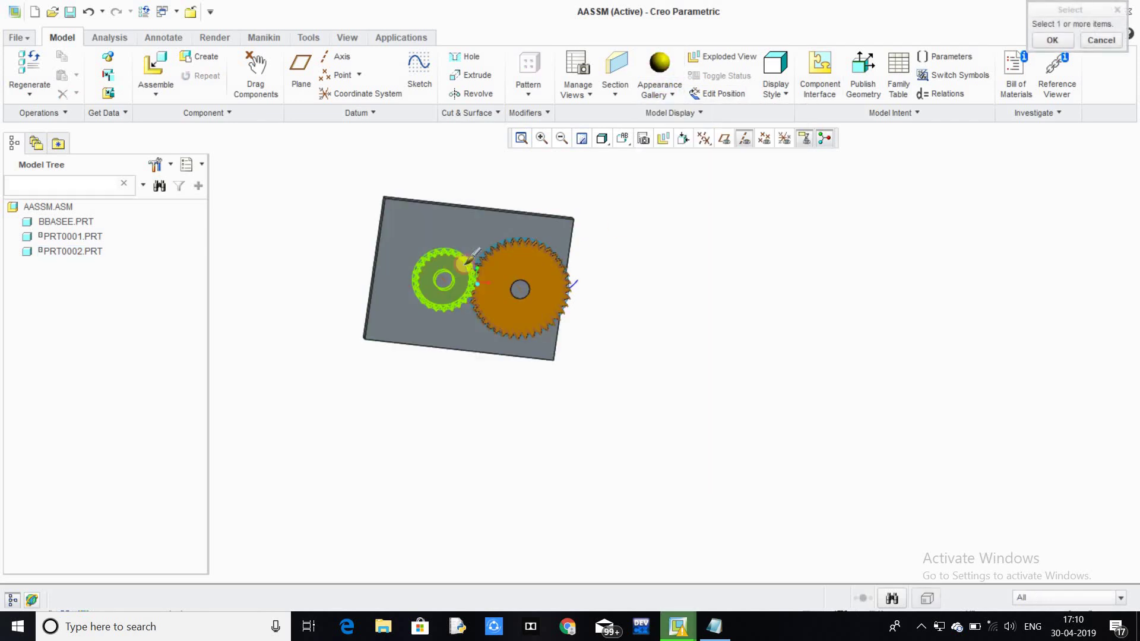
left_click(442, 279)
left_click(1054, 39)
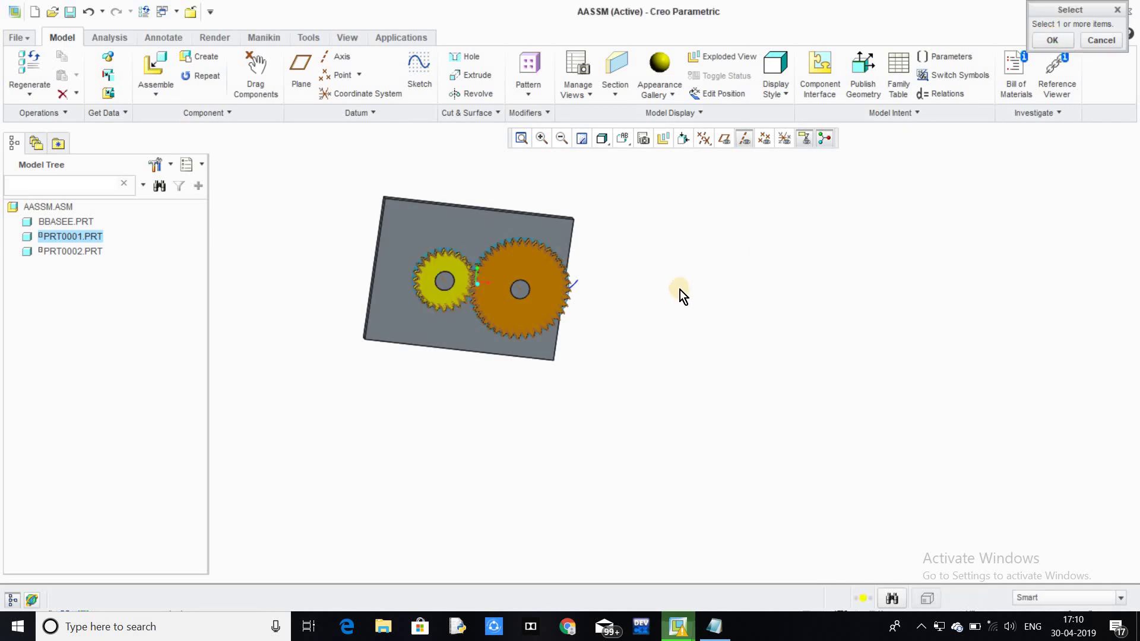
Step: Orient the gear assembly face-on and switch it to the Mechanism application
scroll(475, 305, "down", 2)
scroll(516, 315, "up", 6)
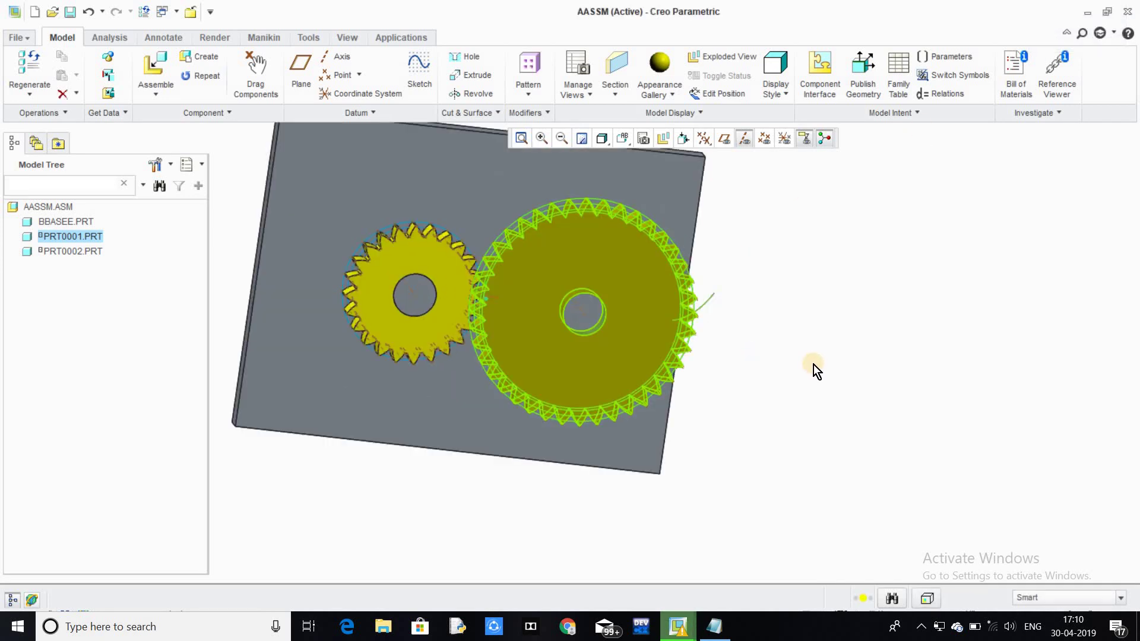
mouse_move(819, 330)
middle_mouse_down()
mouse_move(794, 349)
mouse_move(807, 353)
middle_mouse_up()
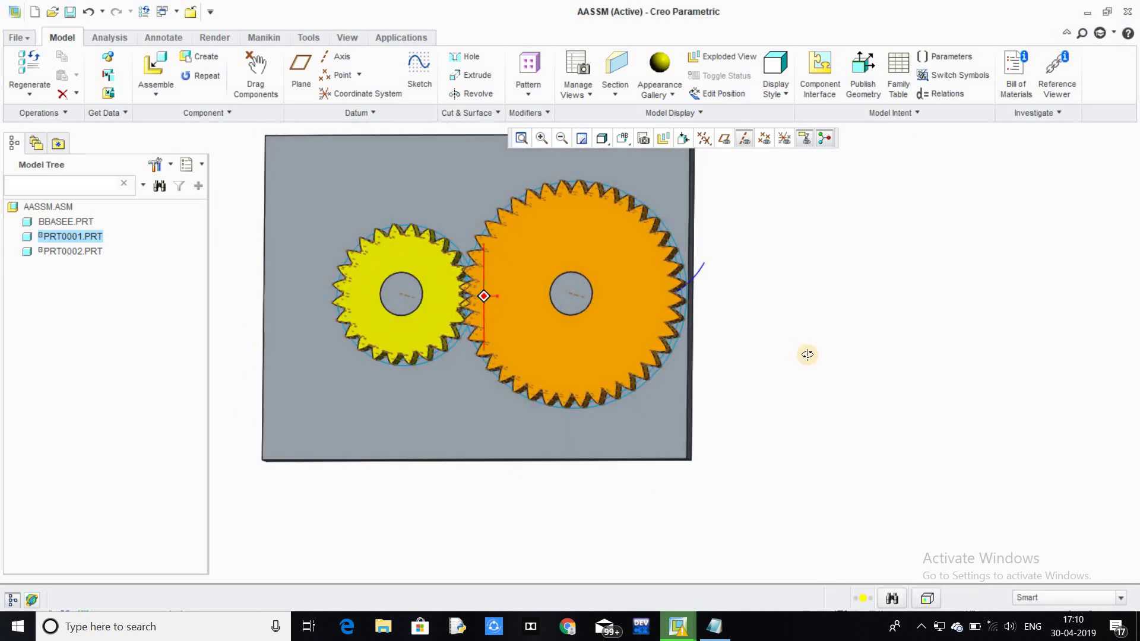
scroll(531, 308, "up", 2)
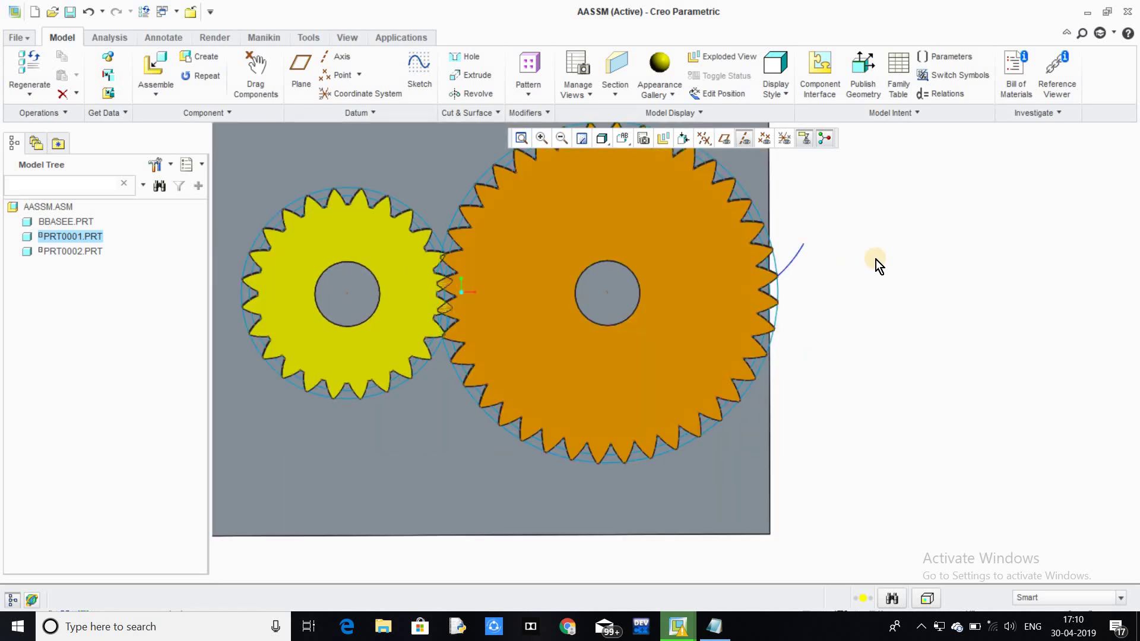
left_click(416, 41)
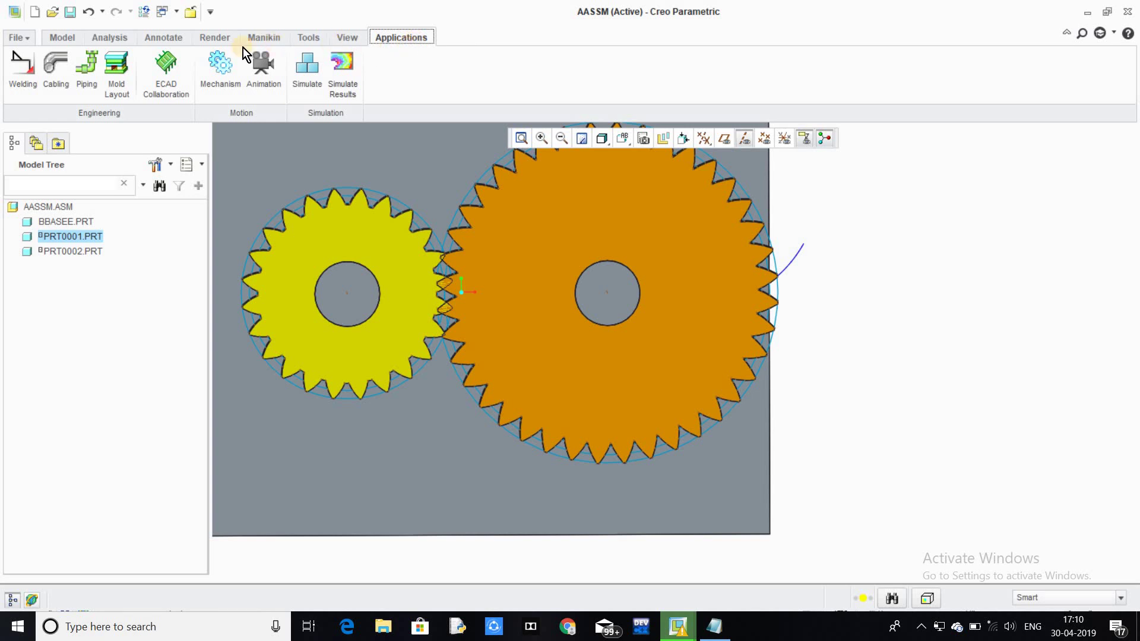
left_click(219, 69)
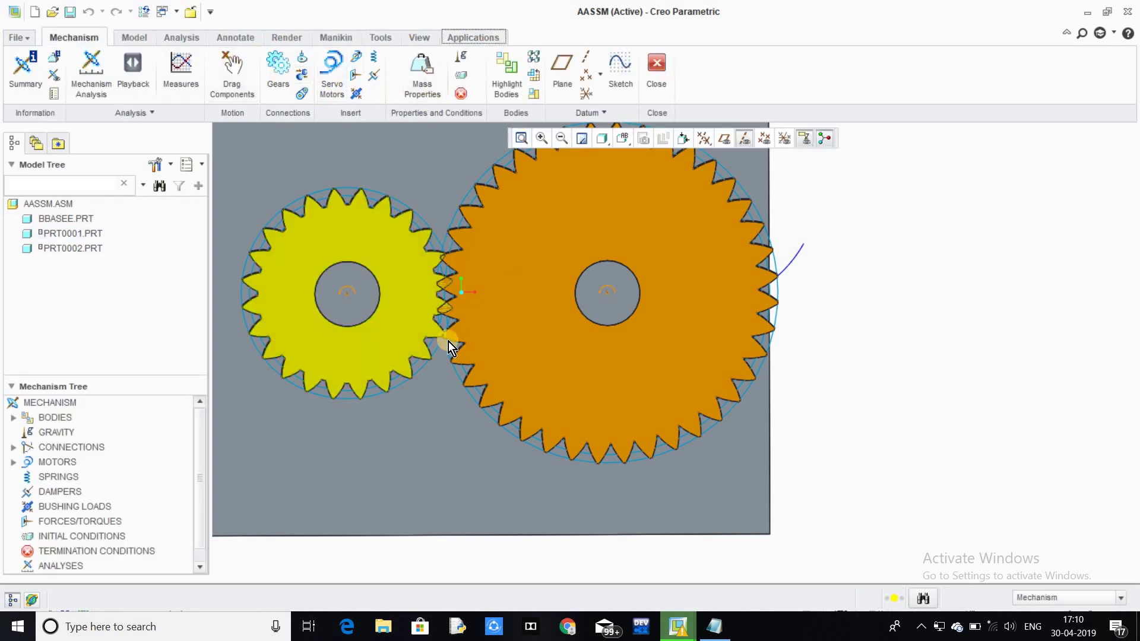
Step: Start a Generic gear pair with the smaller gear's motion axis as Gear1 and the larger gear's motion axis as Gear2
scroll(472, 283, "down", 3)
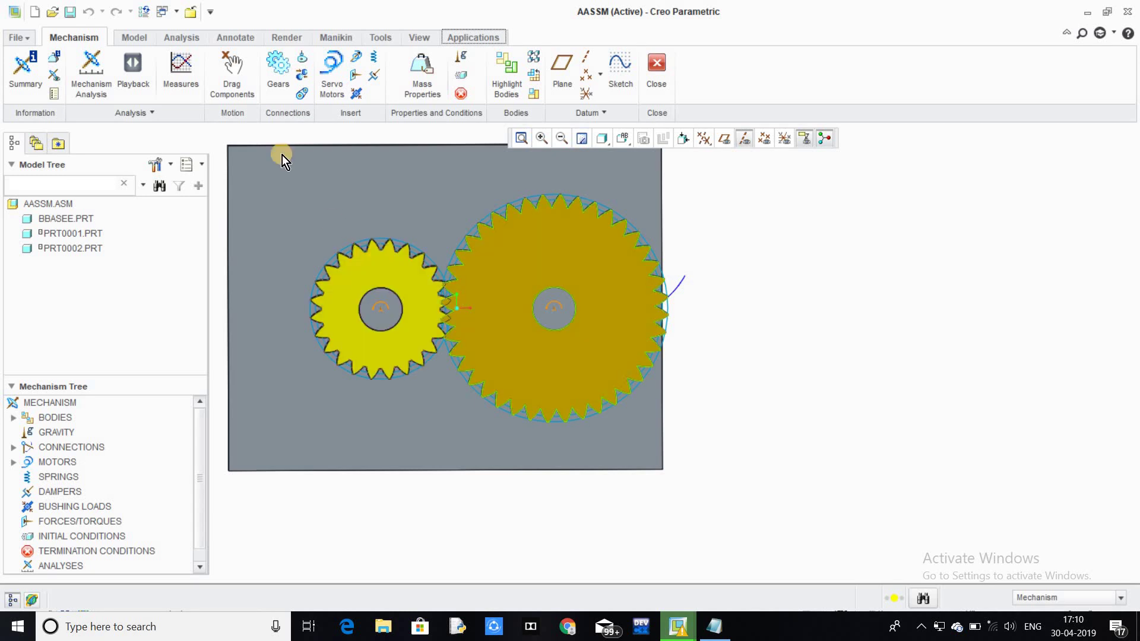
left_click(275, 74)
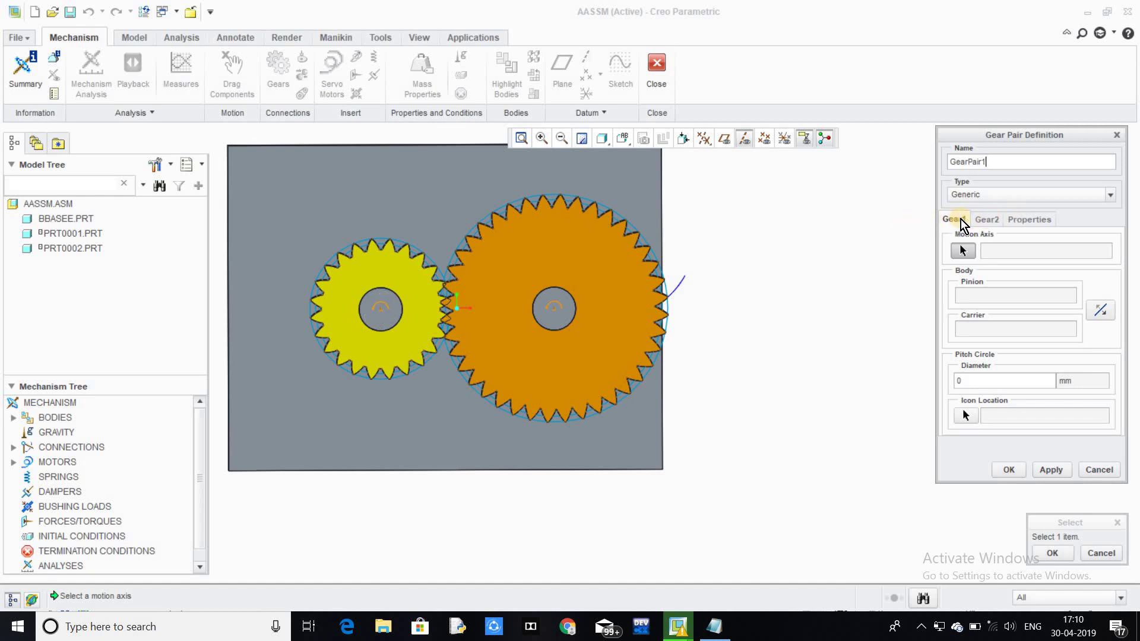
left_click(380, 313)
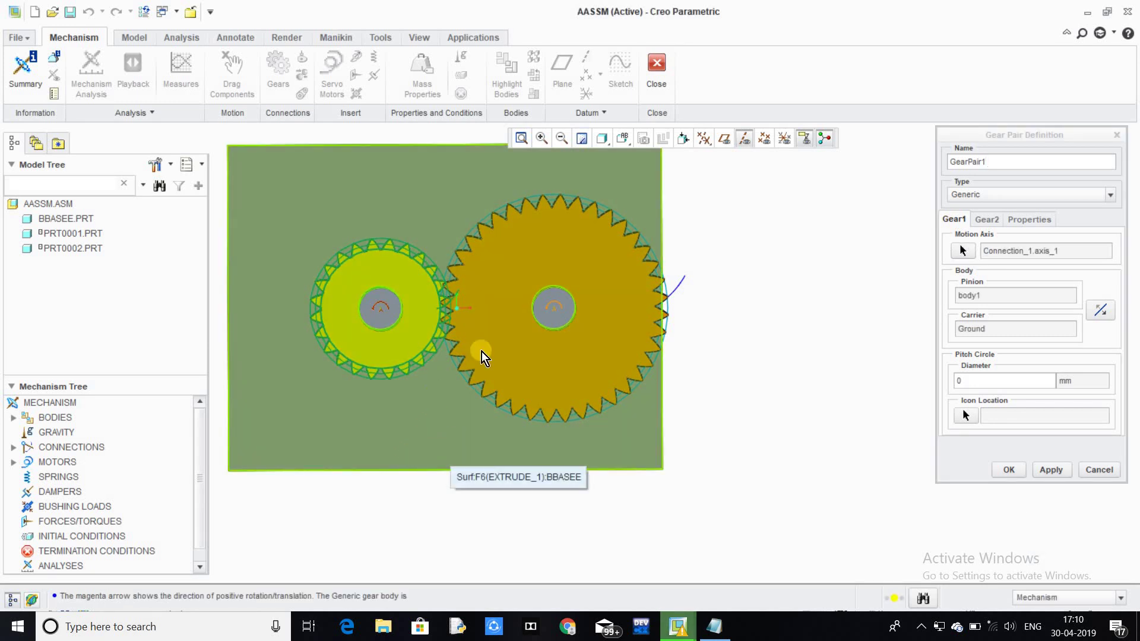
left_click(986, 220)
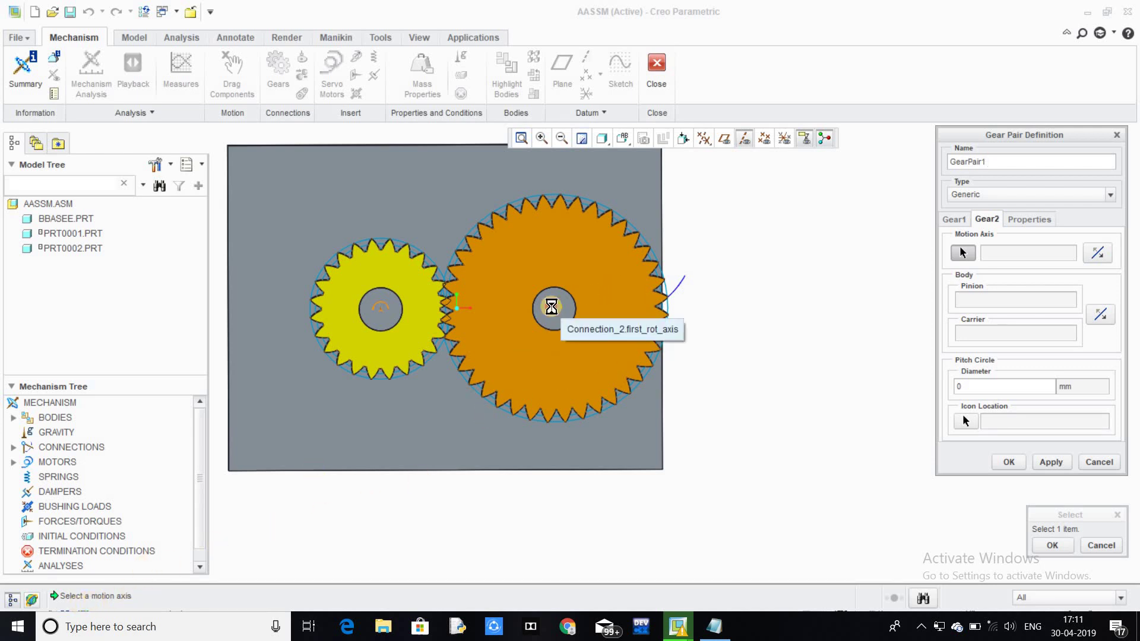
left_click(551, 306)
Step: Set the gear pair's ratio to User Defined with D1 120 and D2 200, and accept the definition
left_click(1014, 219)
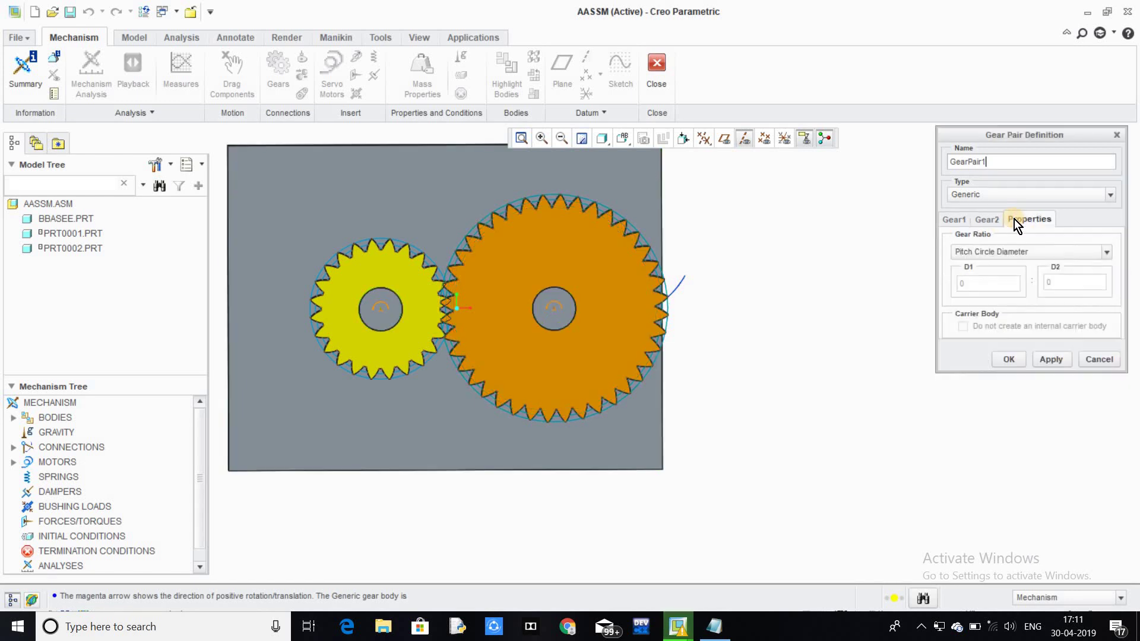
left_click(999, 252)
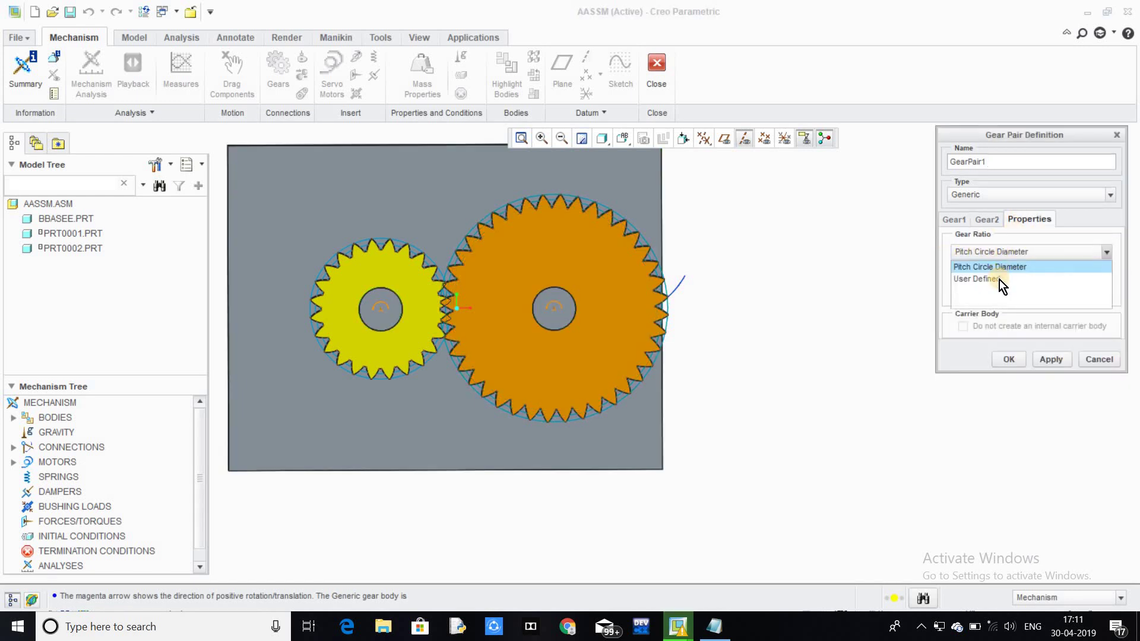
left_click(999, 279)
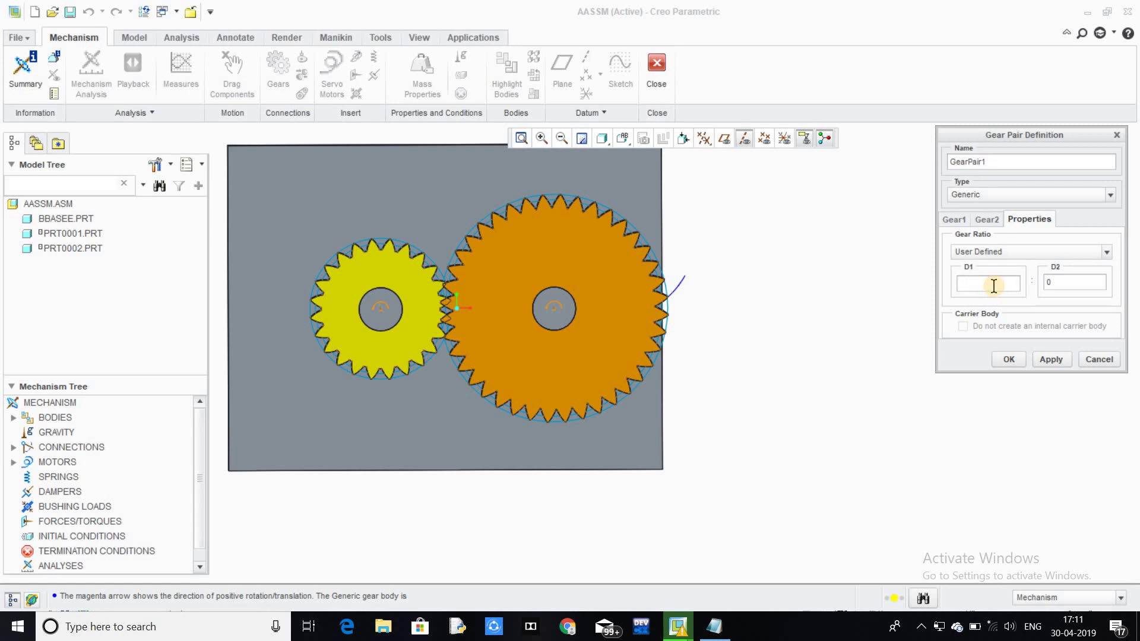
left_click(1060, 281)
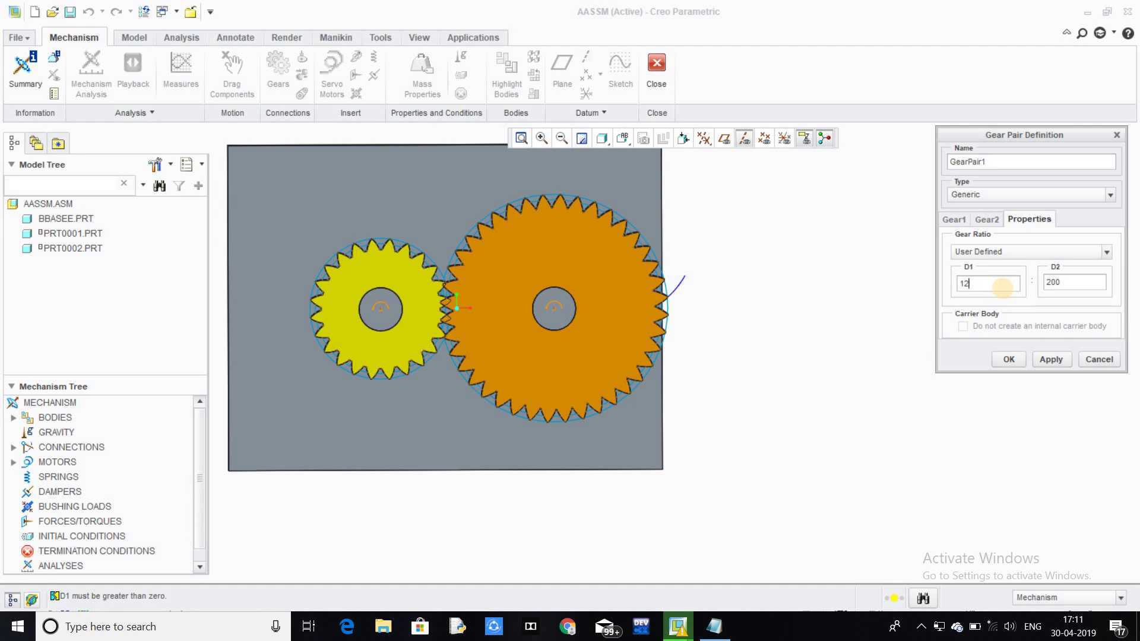
type("0")
left_click(1009, 360)
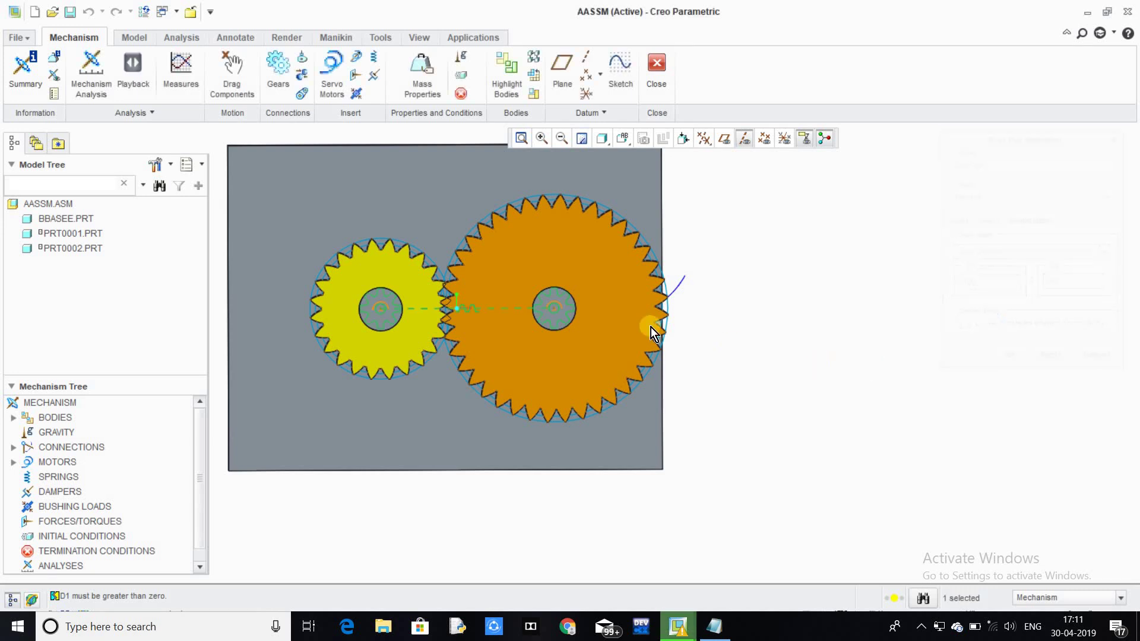
Step: Start a servo motor driven by the smaller gear's motion axis
left_click(538, 305)
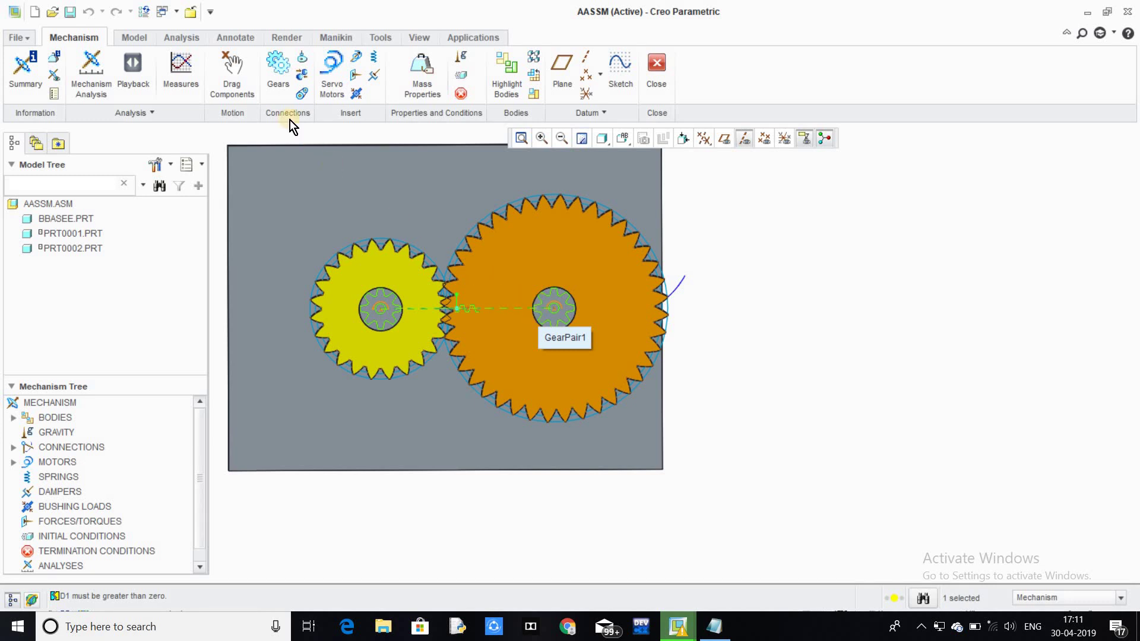
left_click(323, 69)
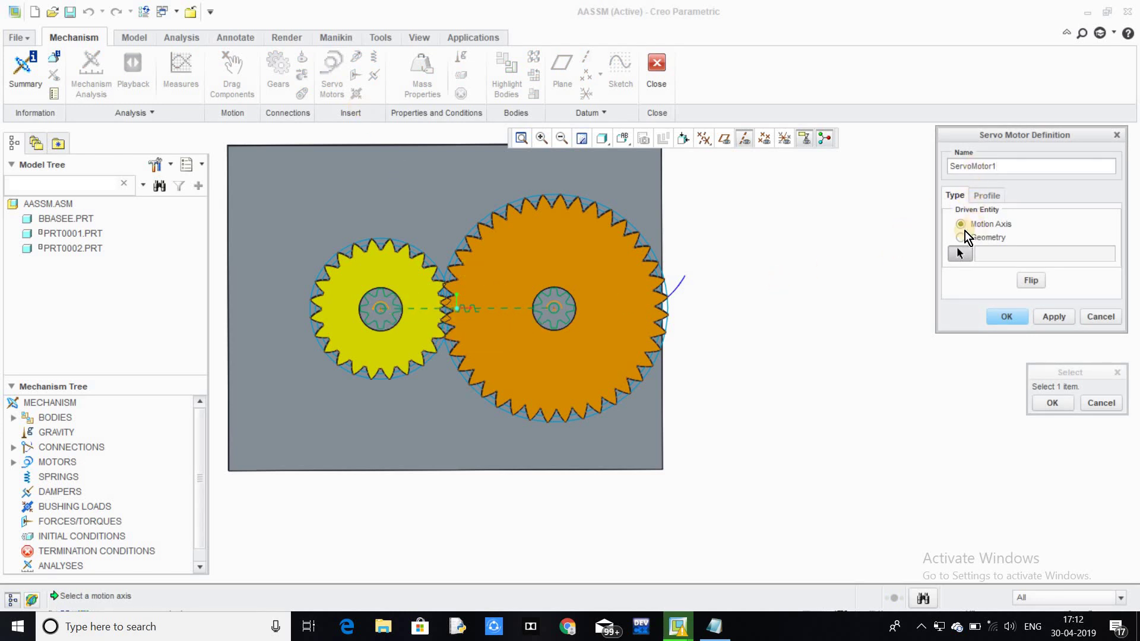
left_click(380, 311)
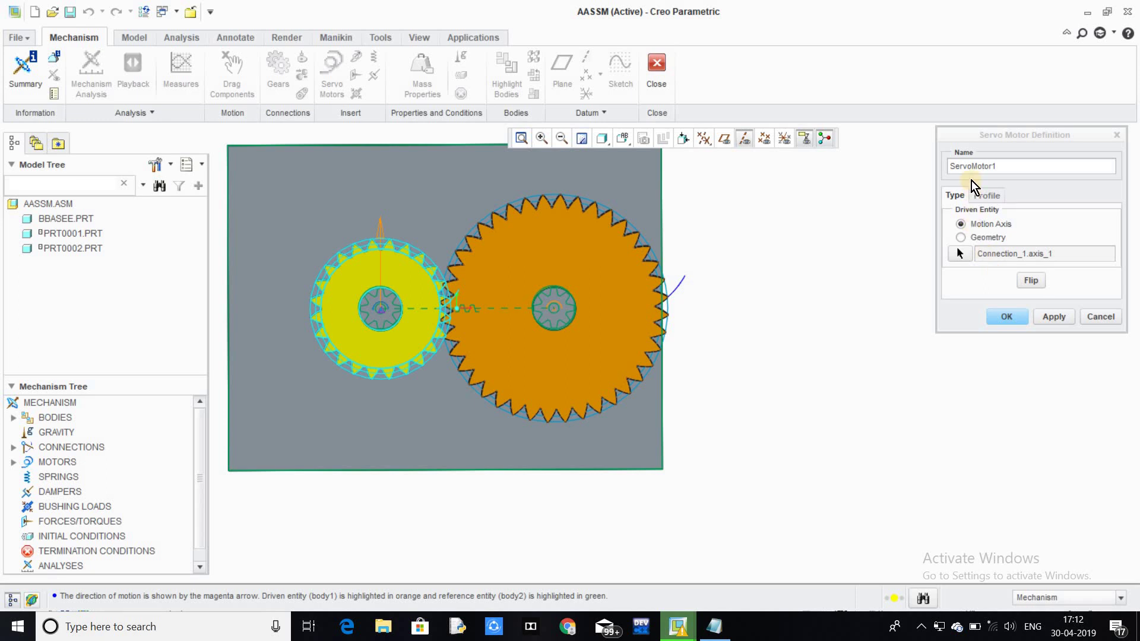
Step: Give the servo motor a Velocity profile with a constant magnitude of 100 deg/sec and accept it
left_click(987, 196)
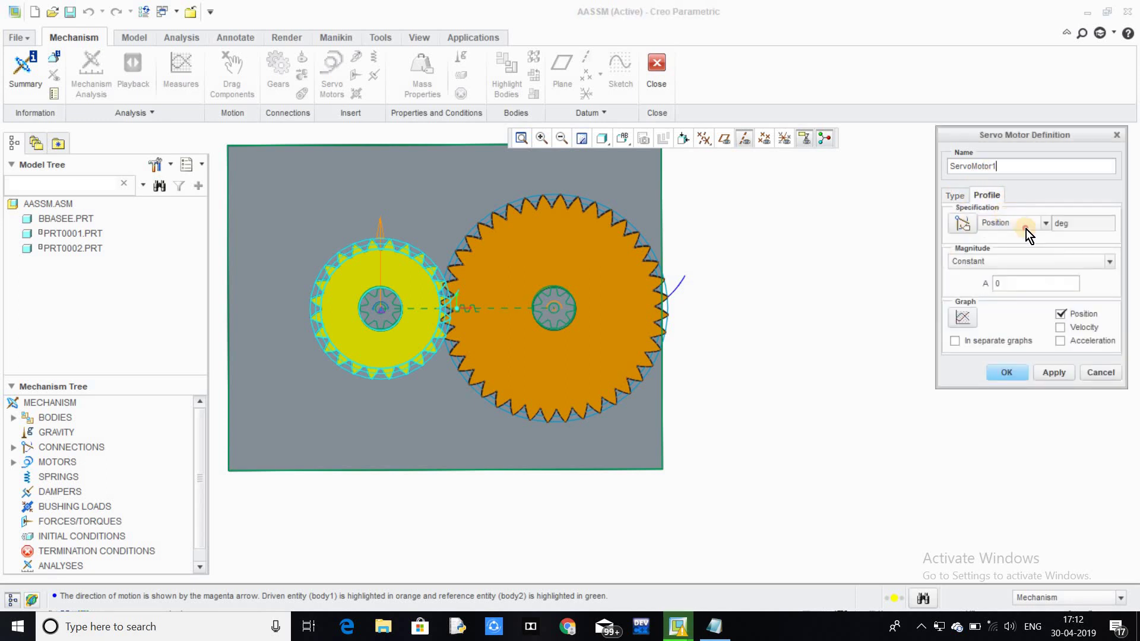
left_click(1022, 227)
left_click(1022, 252)
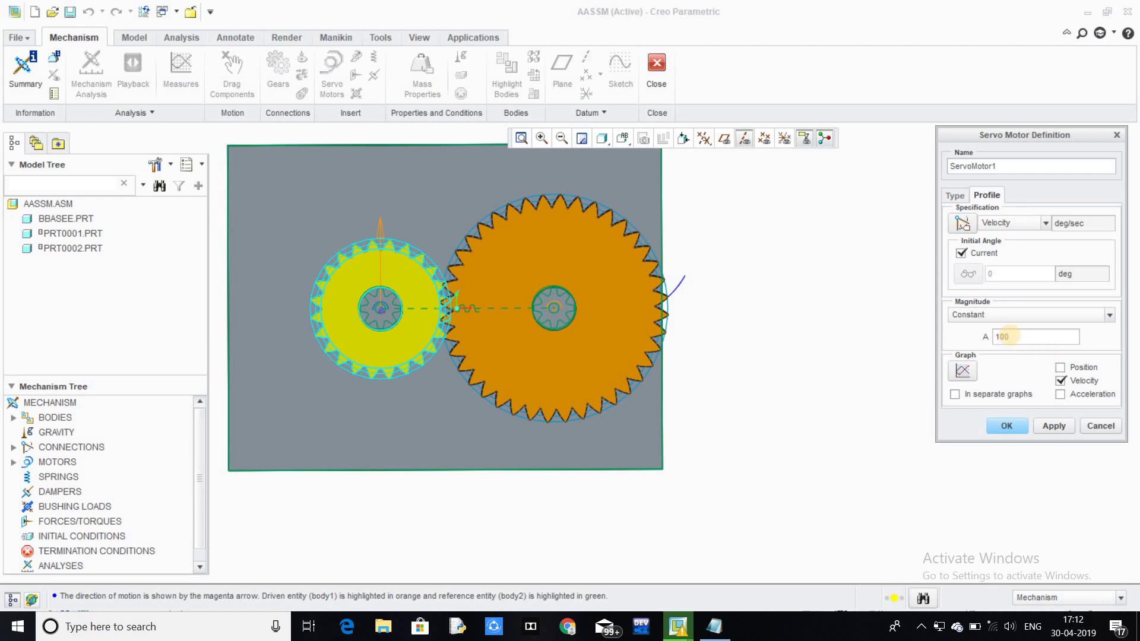
left_click(1005, 428)
left_click(368, 312)
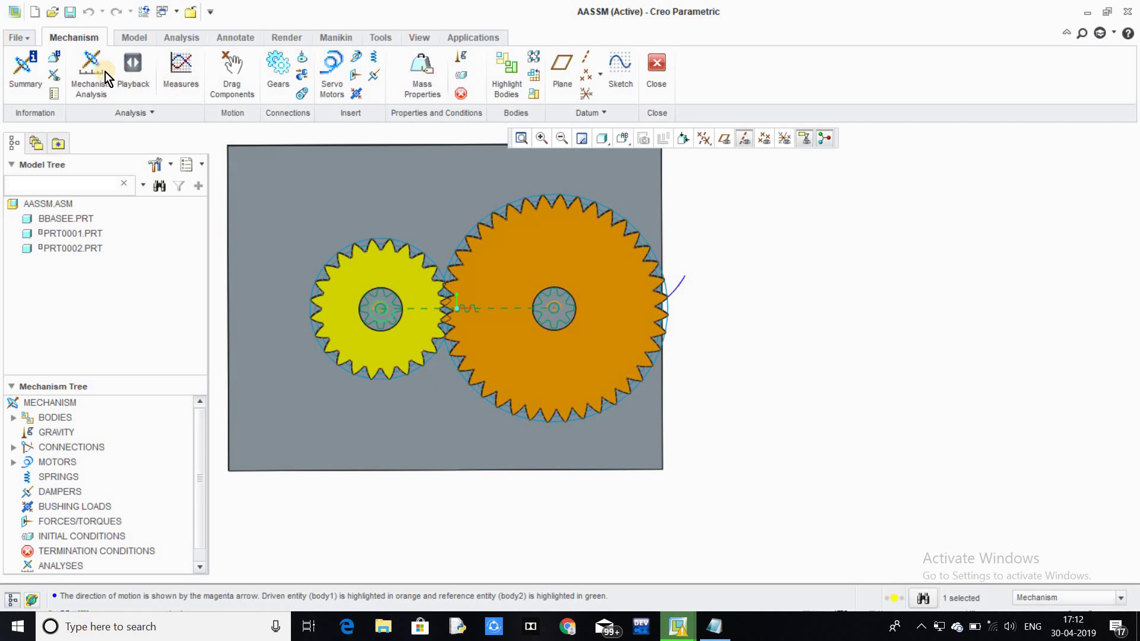
Step: Run a Position analysis with an end time of 1000, stop it partway, and leave the analysis definition and Mechanism mode
left_click(332, 152)
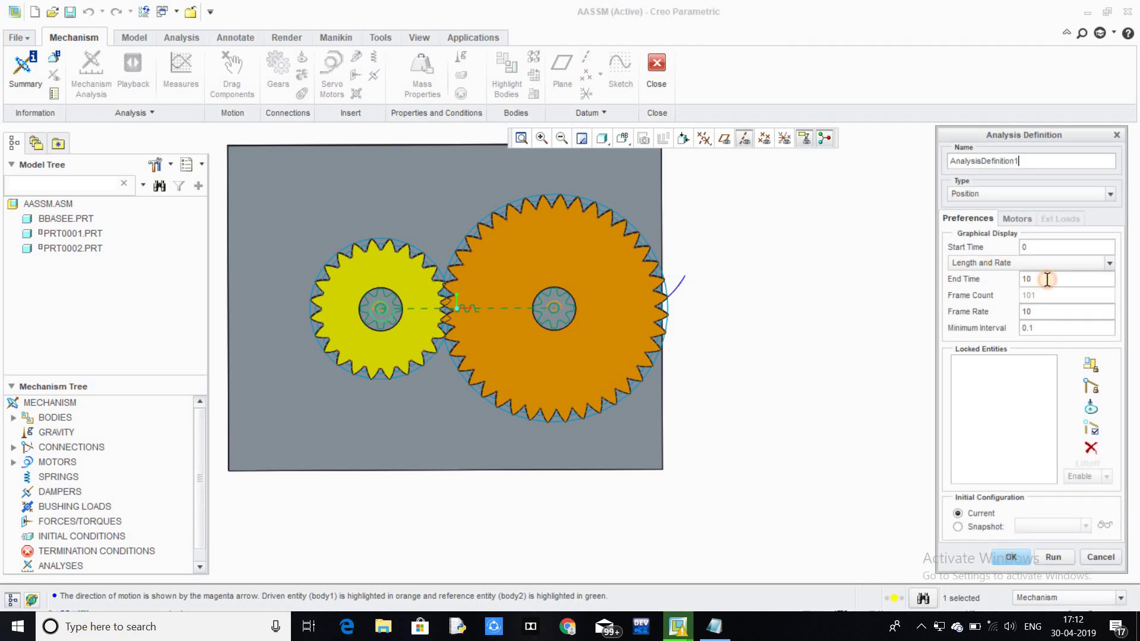
left_click(1047, 279)
left_click(1054, 557)
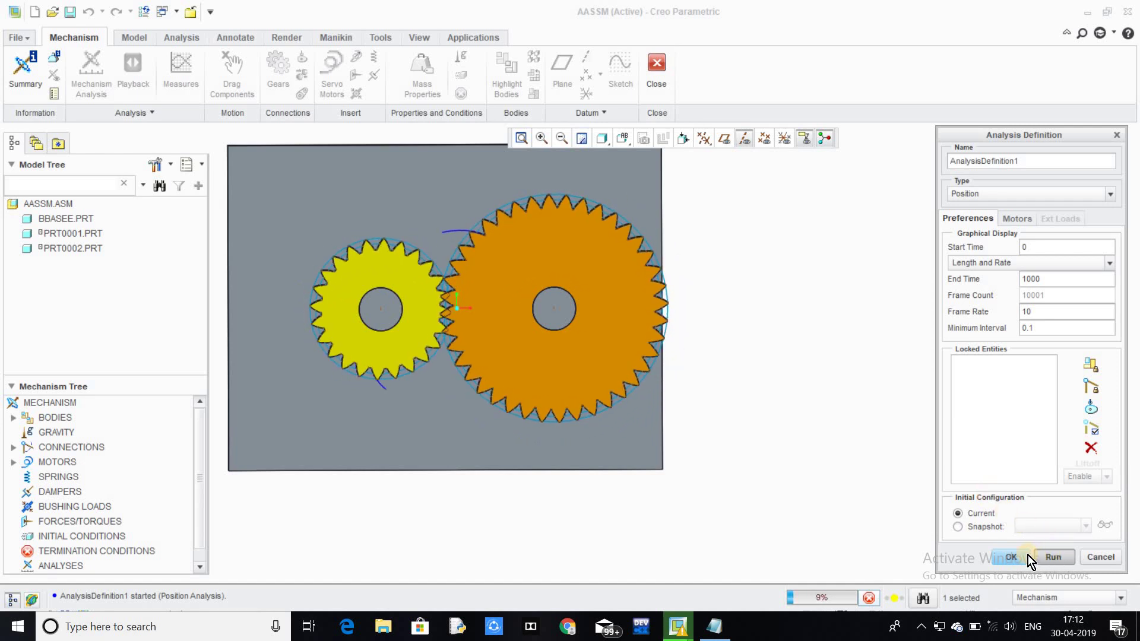
left_click(869, 597)
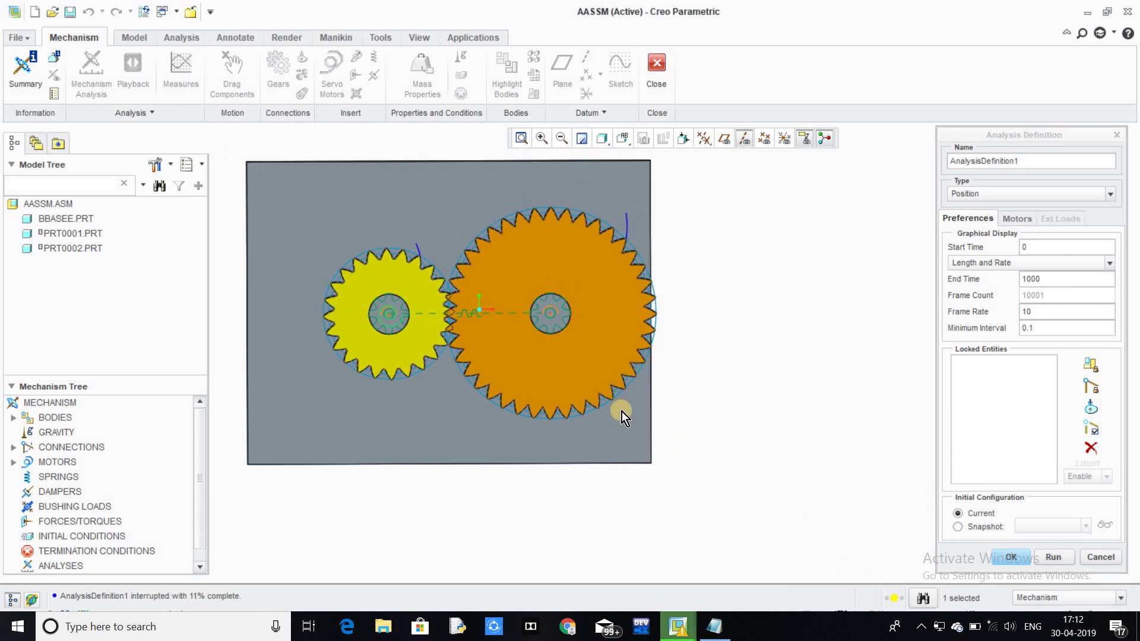
left_click(1101, 558)
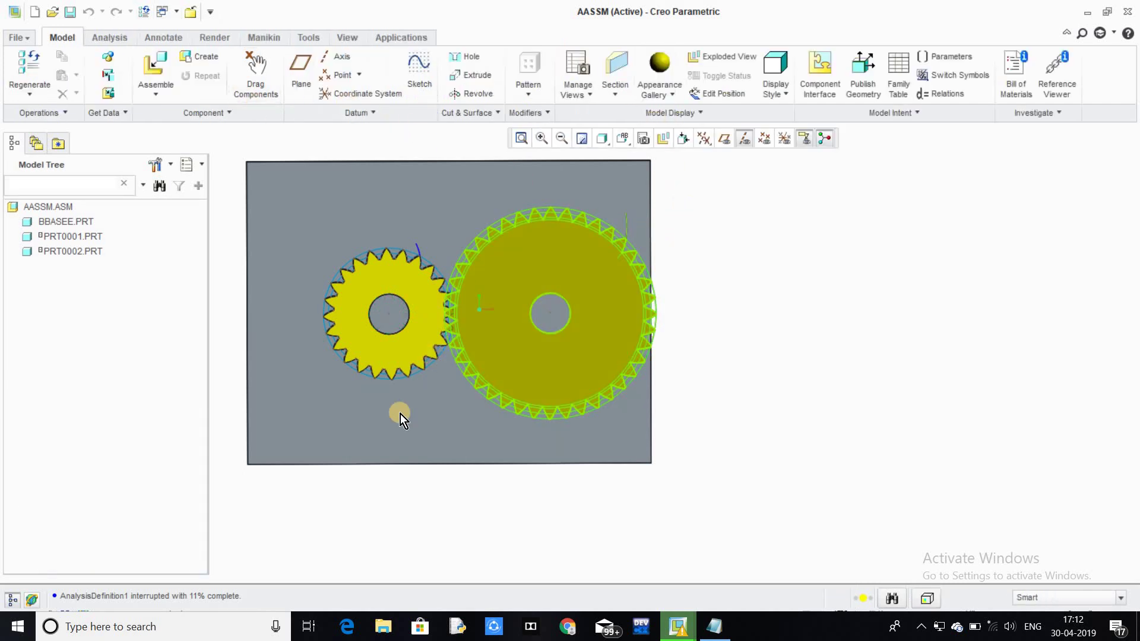
Step: Rotate the meshing gears with Drag Components by pulling the larger gear around its pin, and close the drag tool
scroll(453, 311, "down", 5)
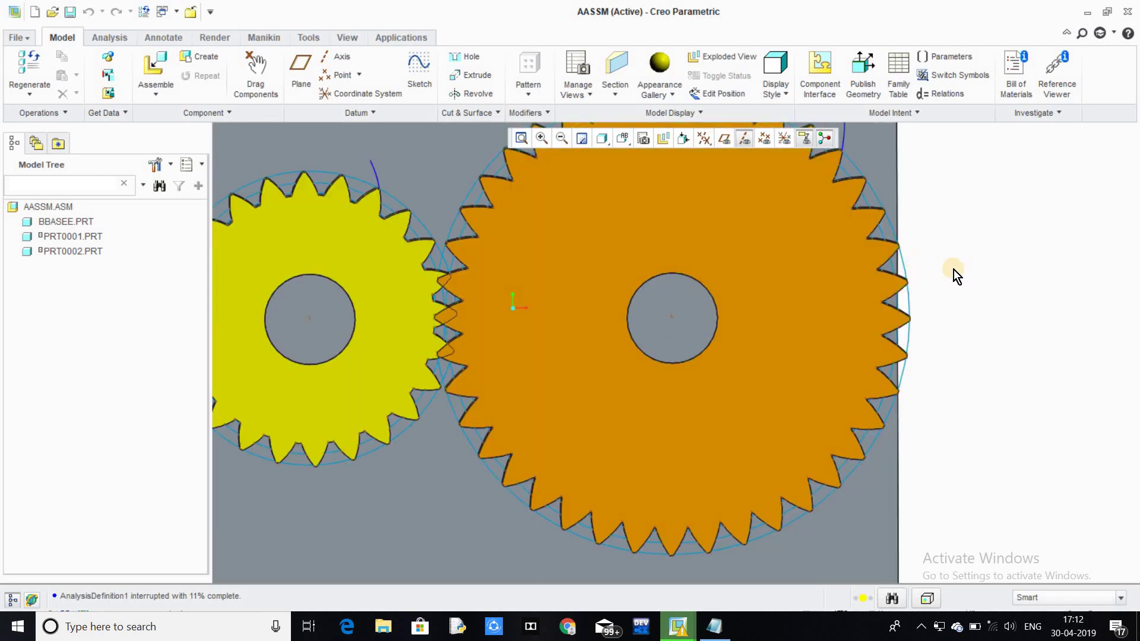
left_click(238, 78)
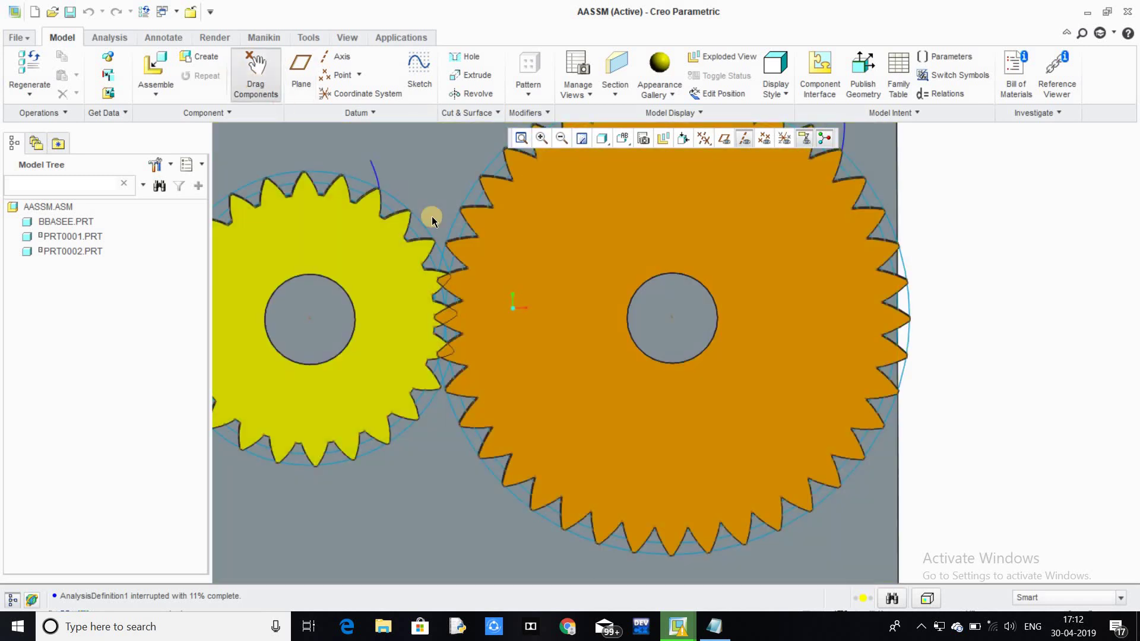
left_click(506, 252)
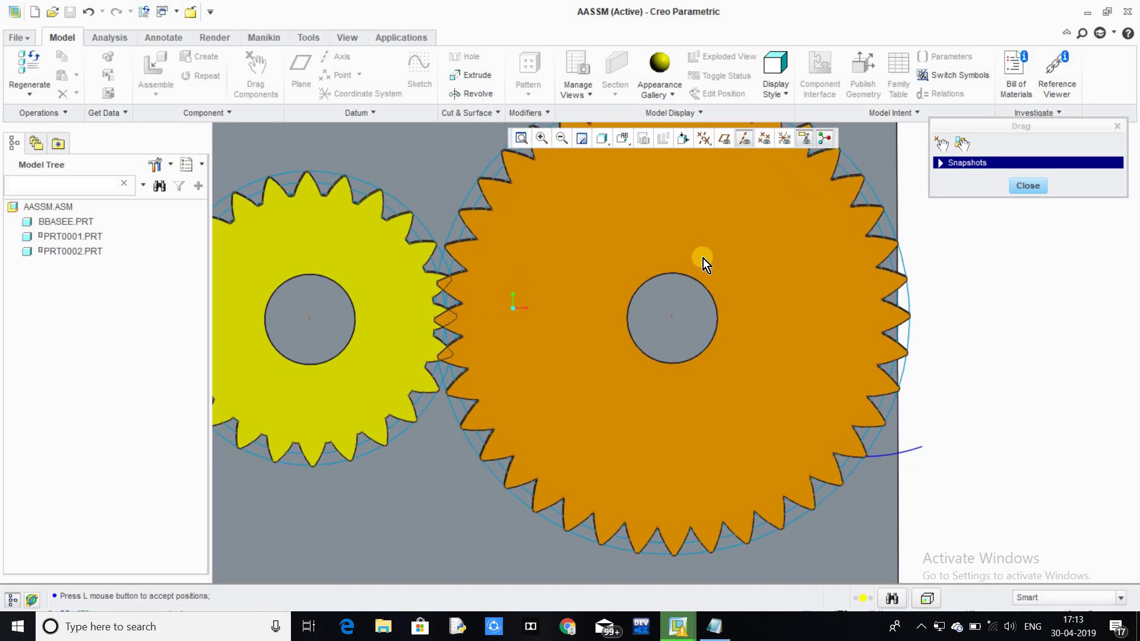
left_click(1028, 186)
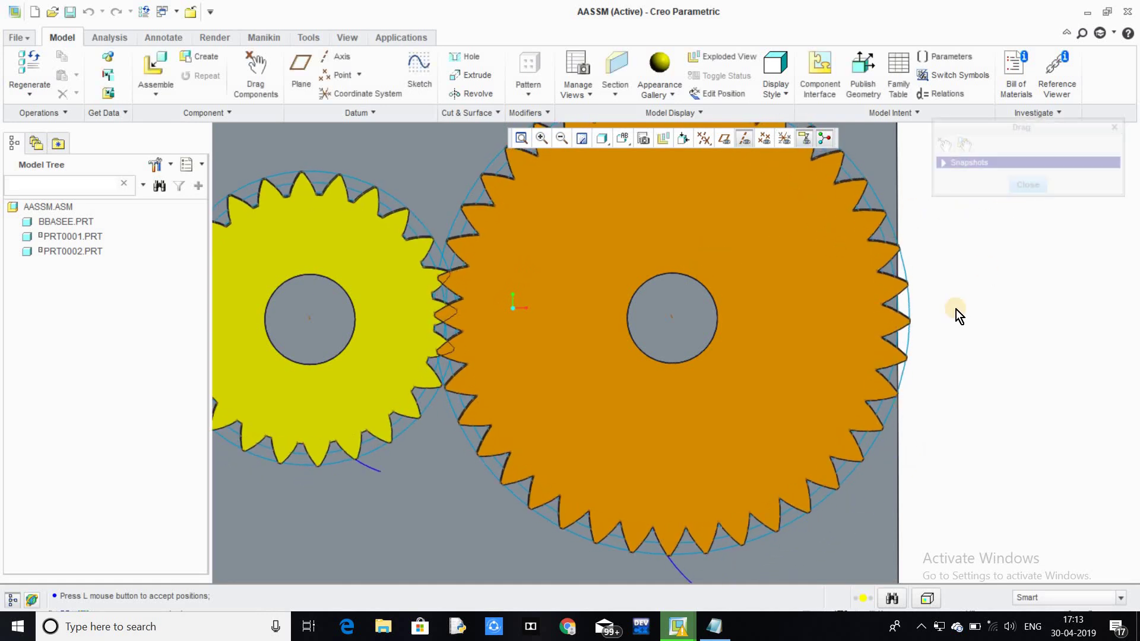
scroll(981, 301, "up", 2)
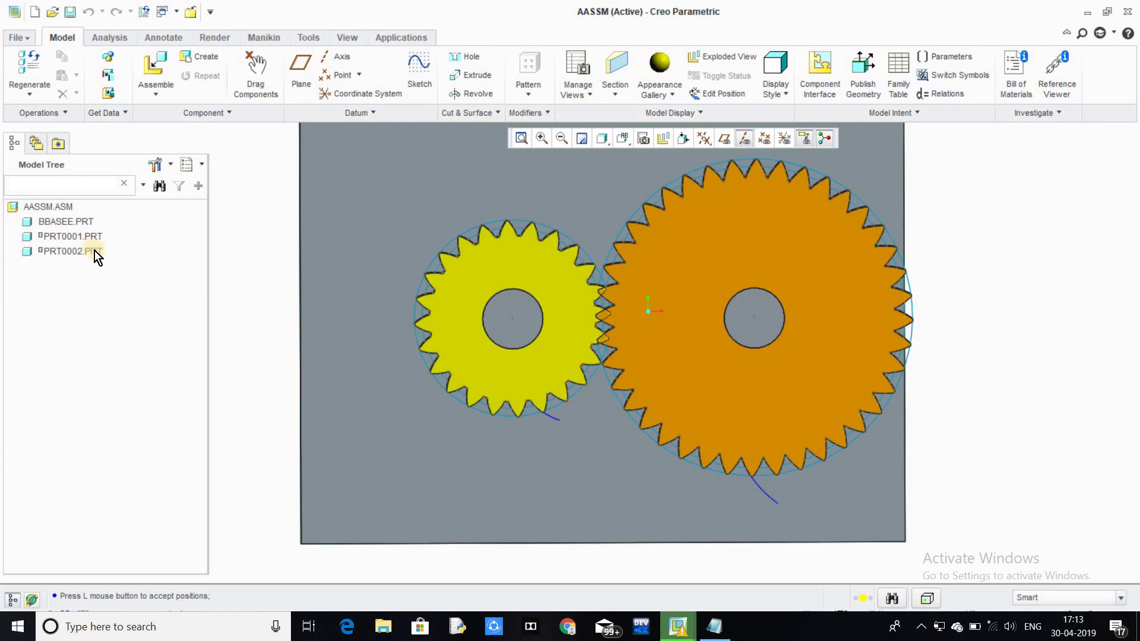
Step: Redefine the placement of PRT0002, rotating the larger gear slightly about its pin so its teeth mesh with the smaller gear, and accept it
left_click(91, 250)
right_click(92, 250)
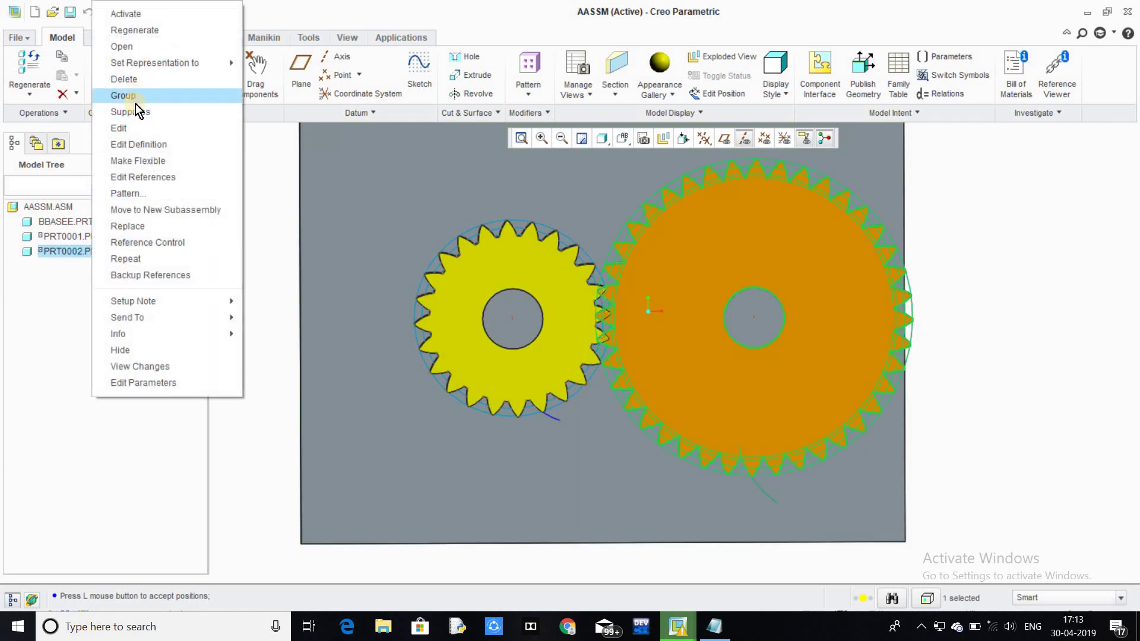
left_click(138, 144)
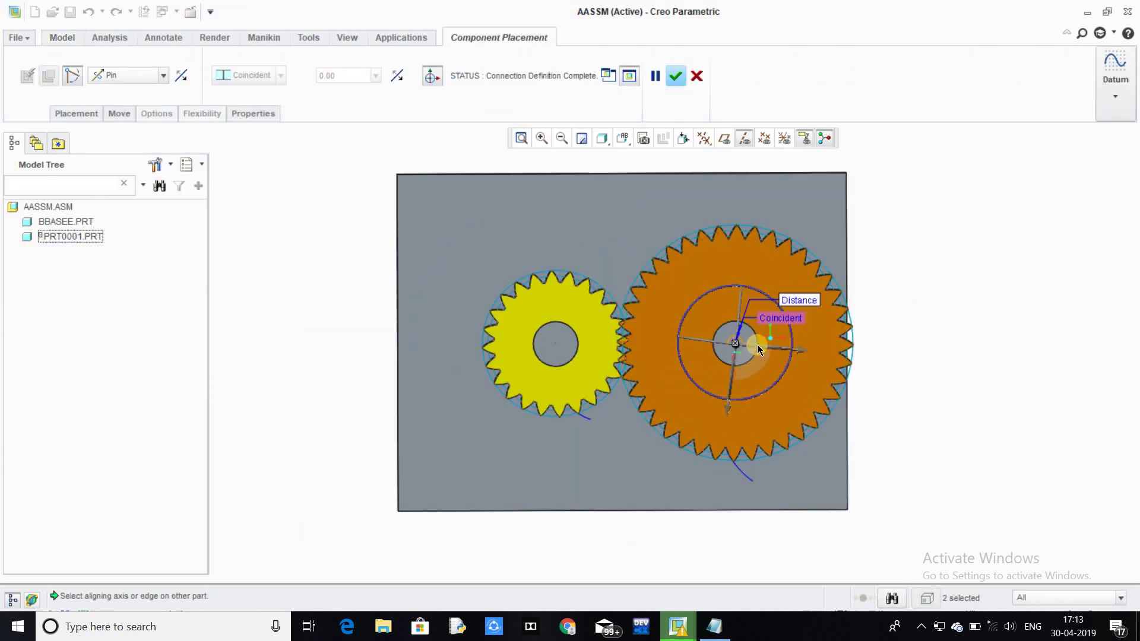
left_click_drag(790, 334, 788, 333)
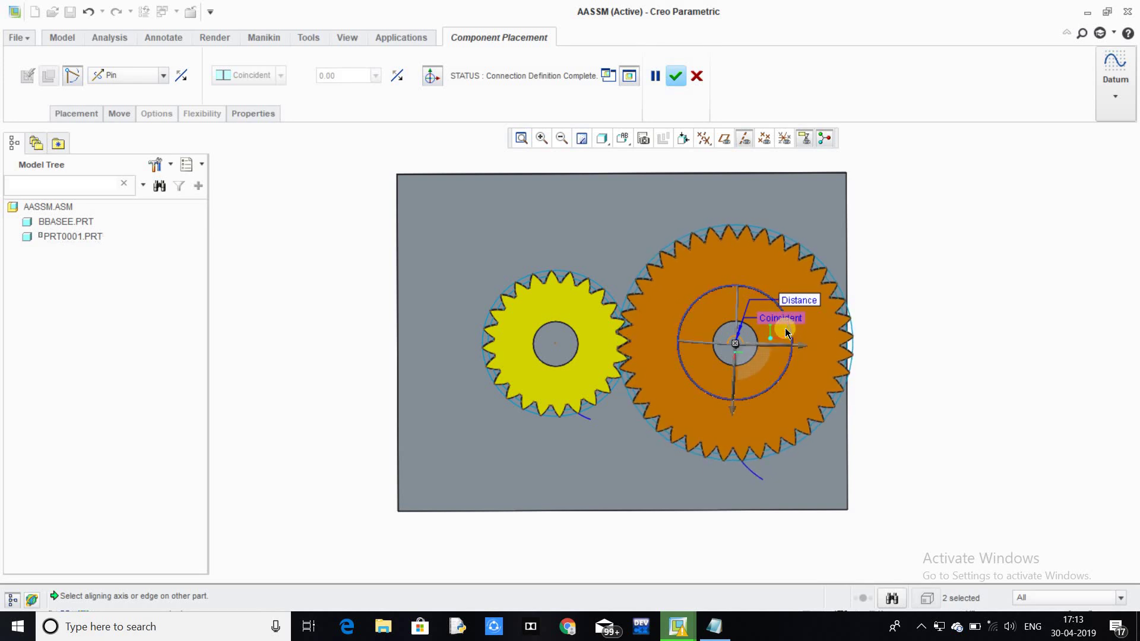
left_click(676, 76)
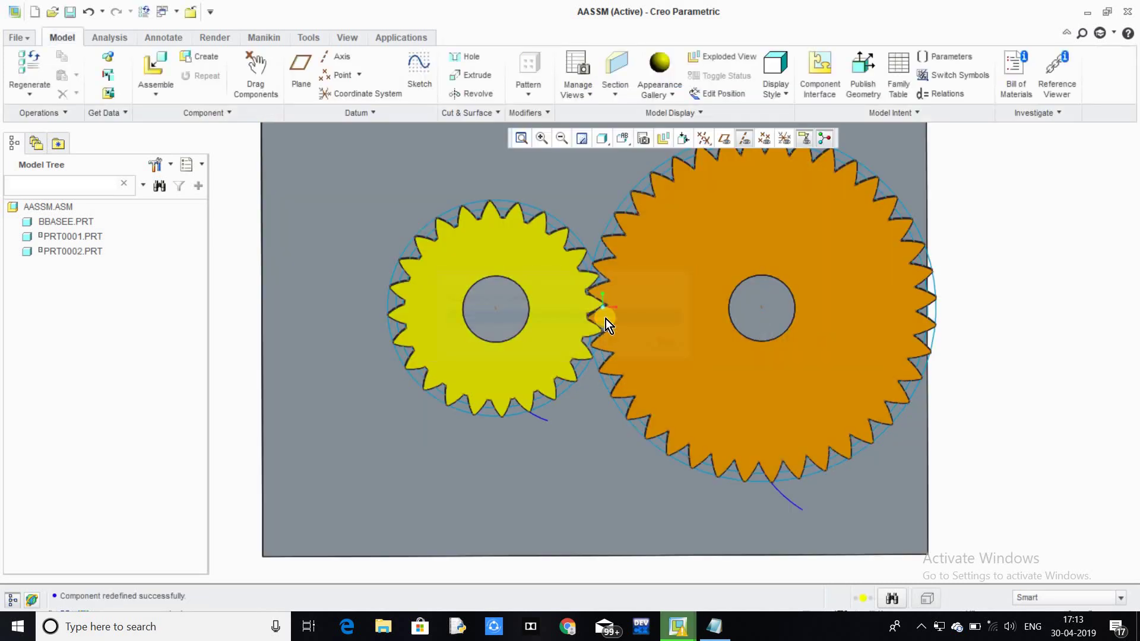
Step: Enter Mechanism mode for the gear assembly and open a new mechanism analysis definition
left_click(394, 40)
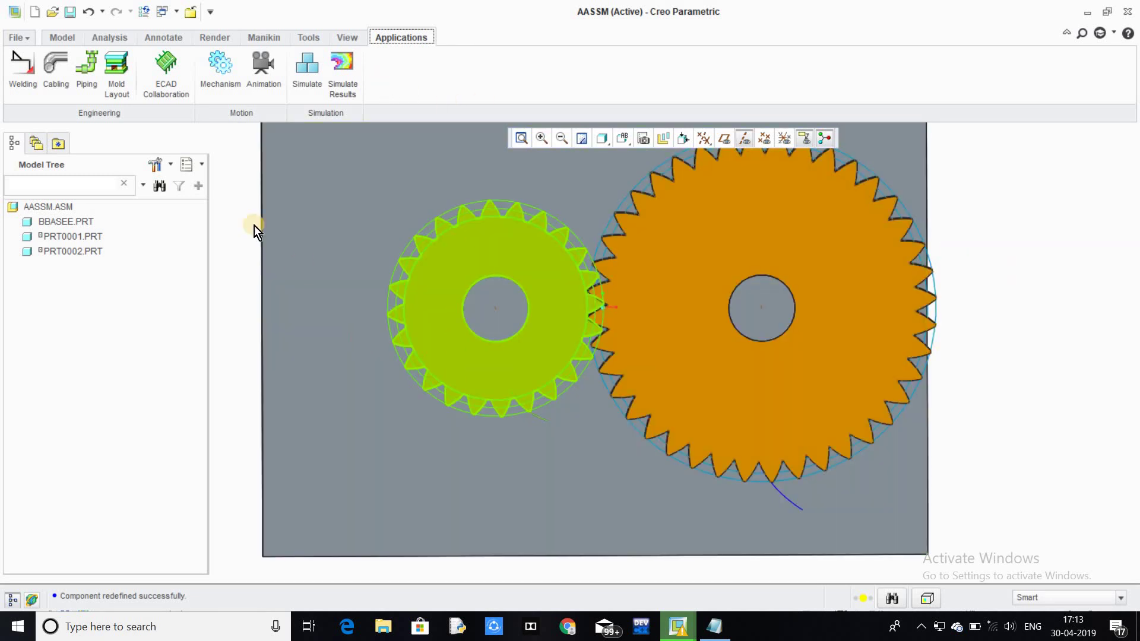
scroll(1000, 327, "down", 3)
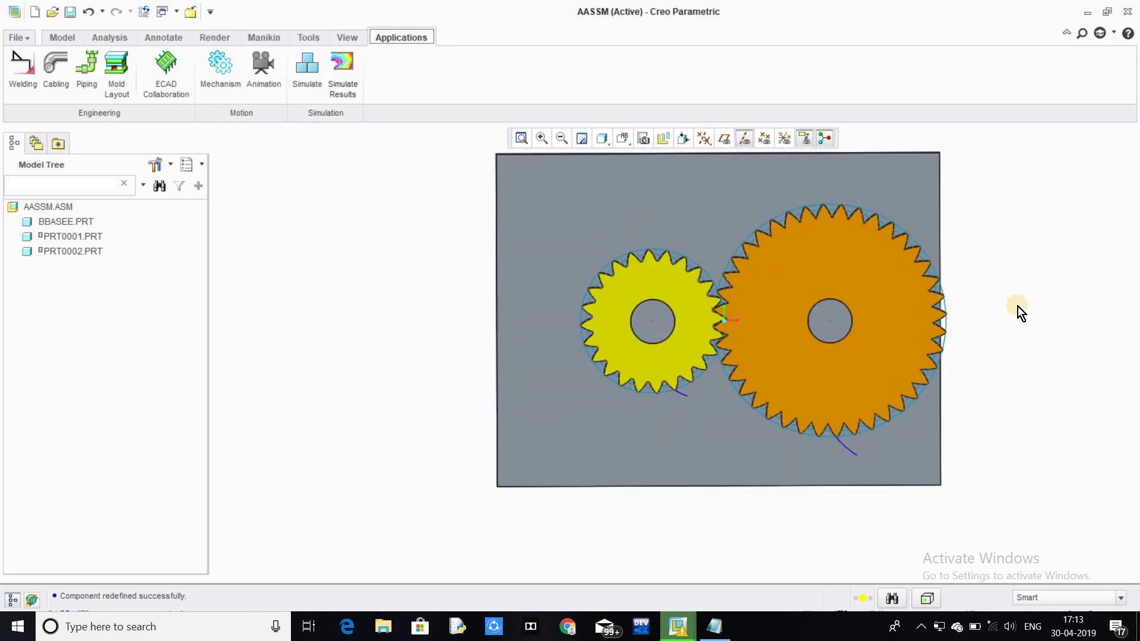
middle_click_drag(1018, 313, 1021, 315)
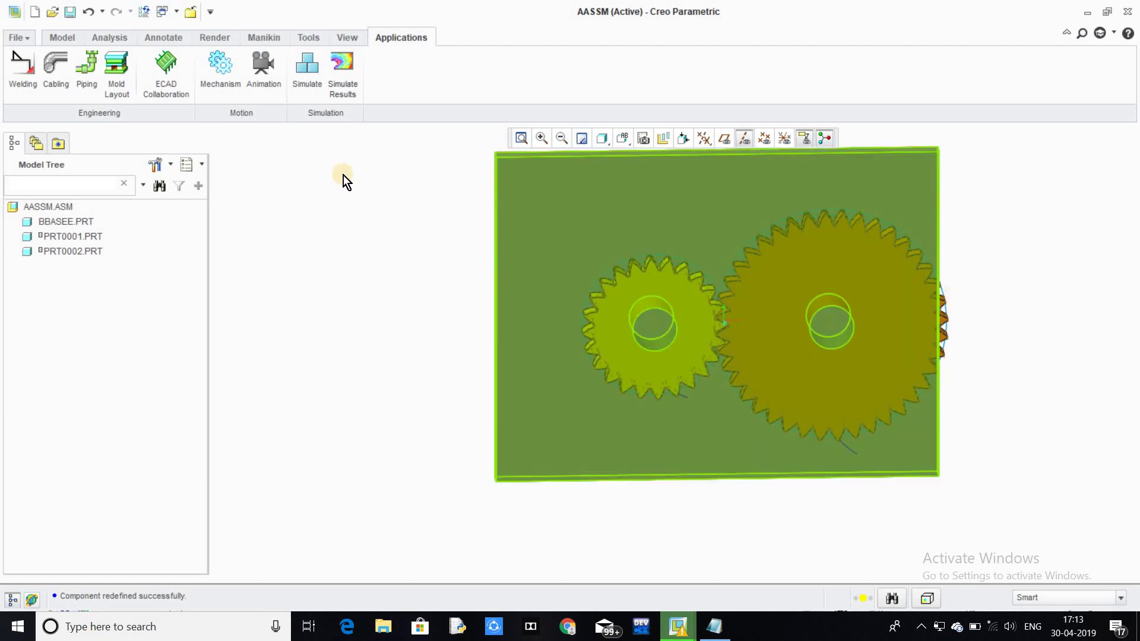
left_click(264, 83)
left_click(213, 75)
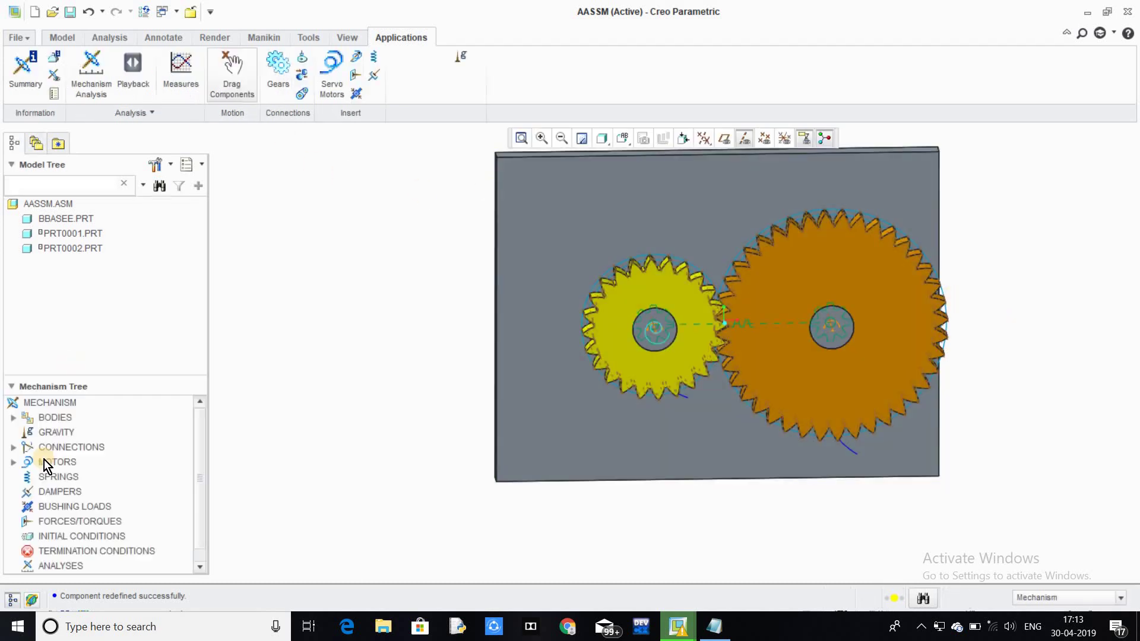
scroll(59, 552, "down", 1)
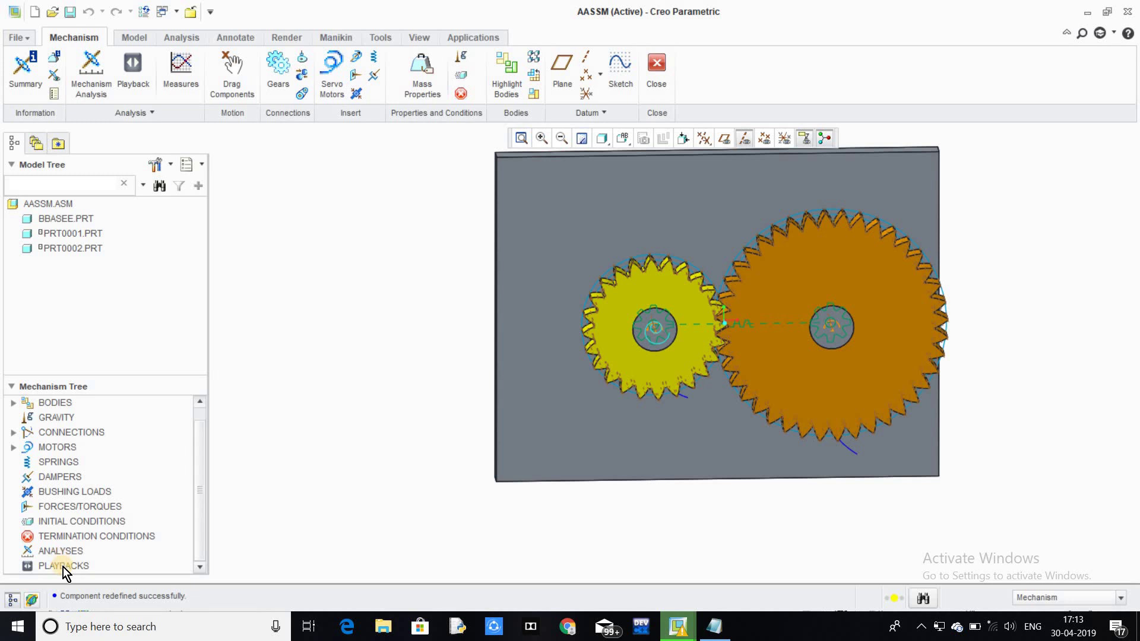
left_click(88, 83)
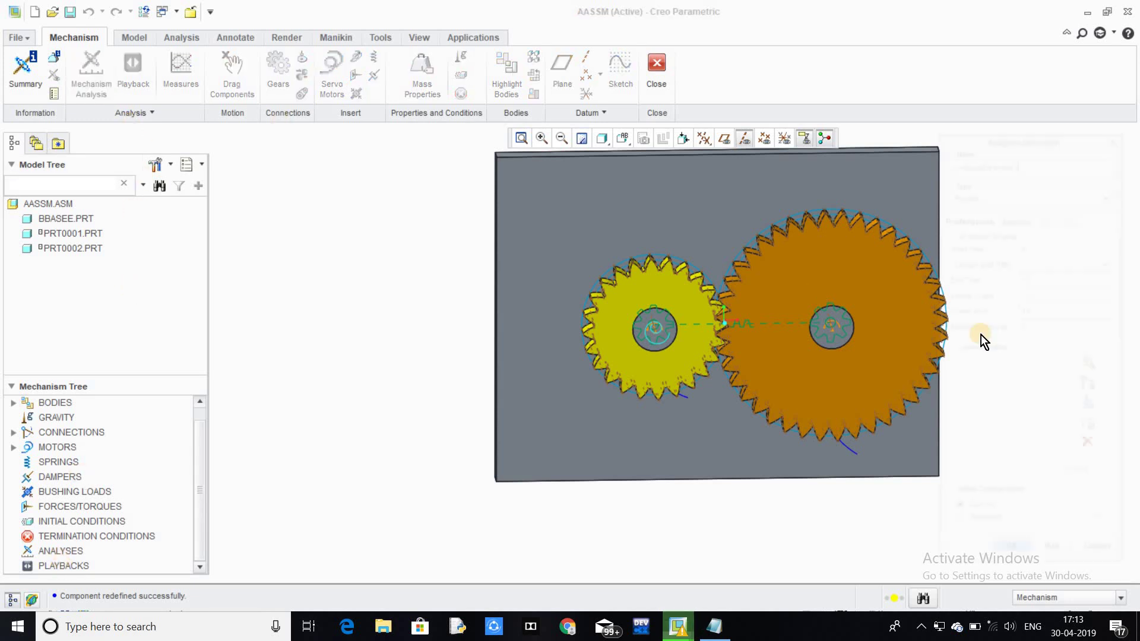